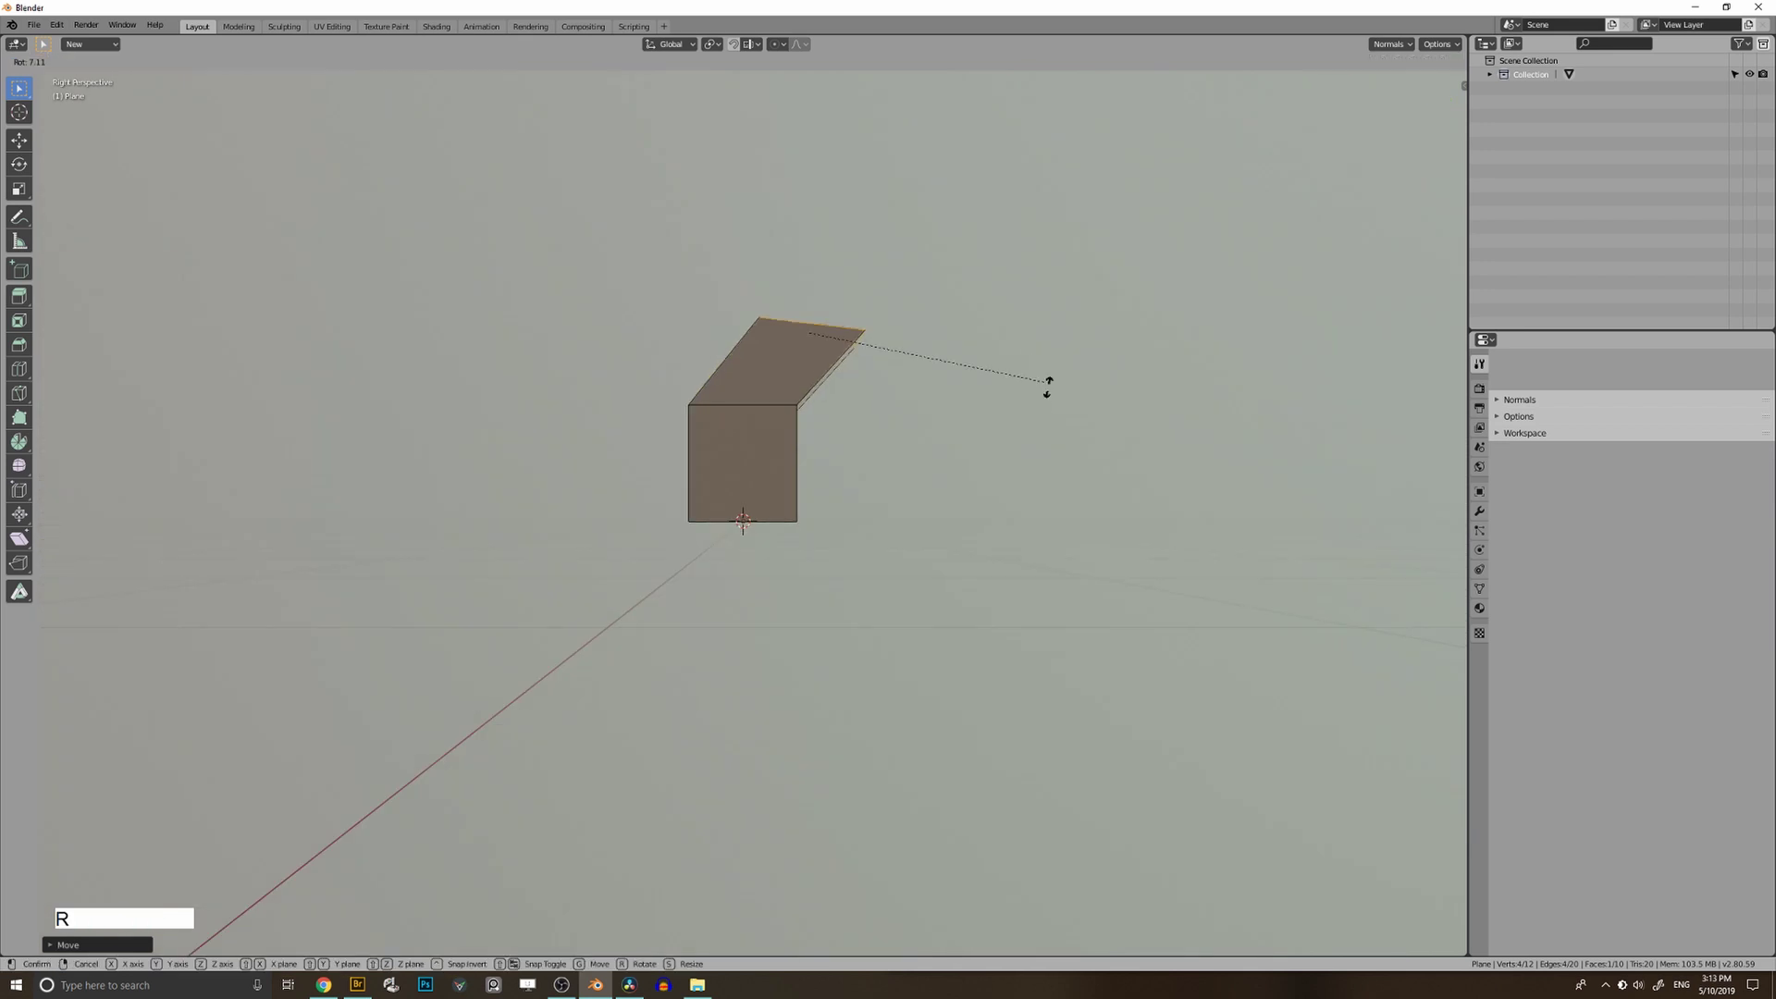
Rotate the upper end face of the extruded block and slide its edge to shape the first bend.
left_click(1024, 487)
middle_click_drag(1022, 506, 1021, 525, "shift")
key("r")
left_click(1002, 586)
middle_click_drag(966, 411, 891, 392)
key("g")
key("g")
left_click(832, 402)
Extrude the end face outward, rotating and moving it to continue the bend.
key("3")
key("e")
left_click(991, 324)
key("KP_3")
key("r")
left_click(1031, 399)
key("g")
left_click(1131, 408)
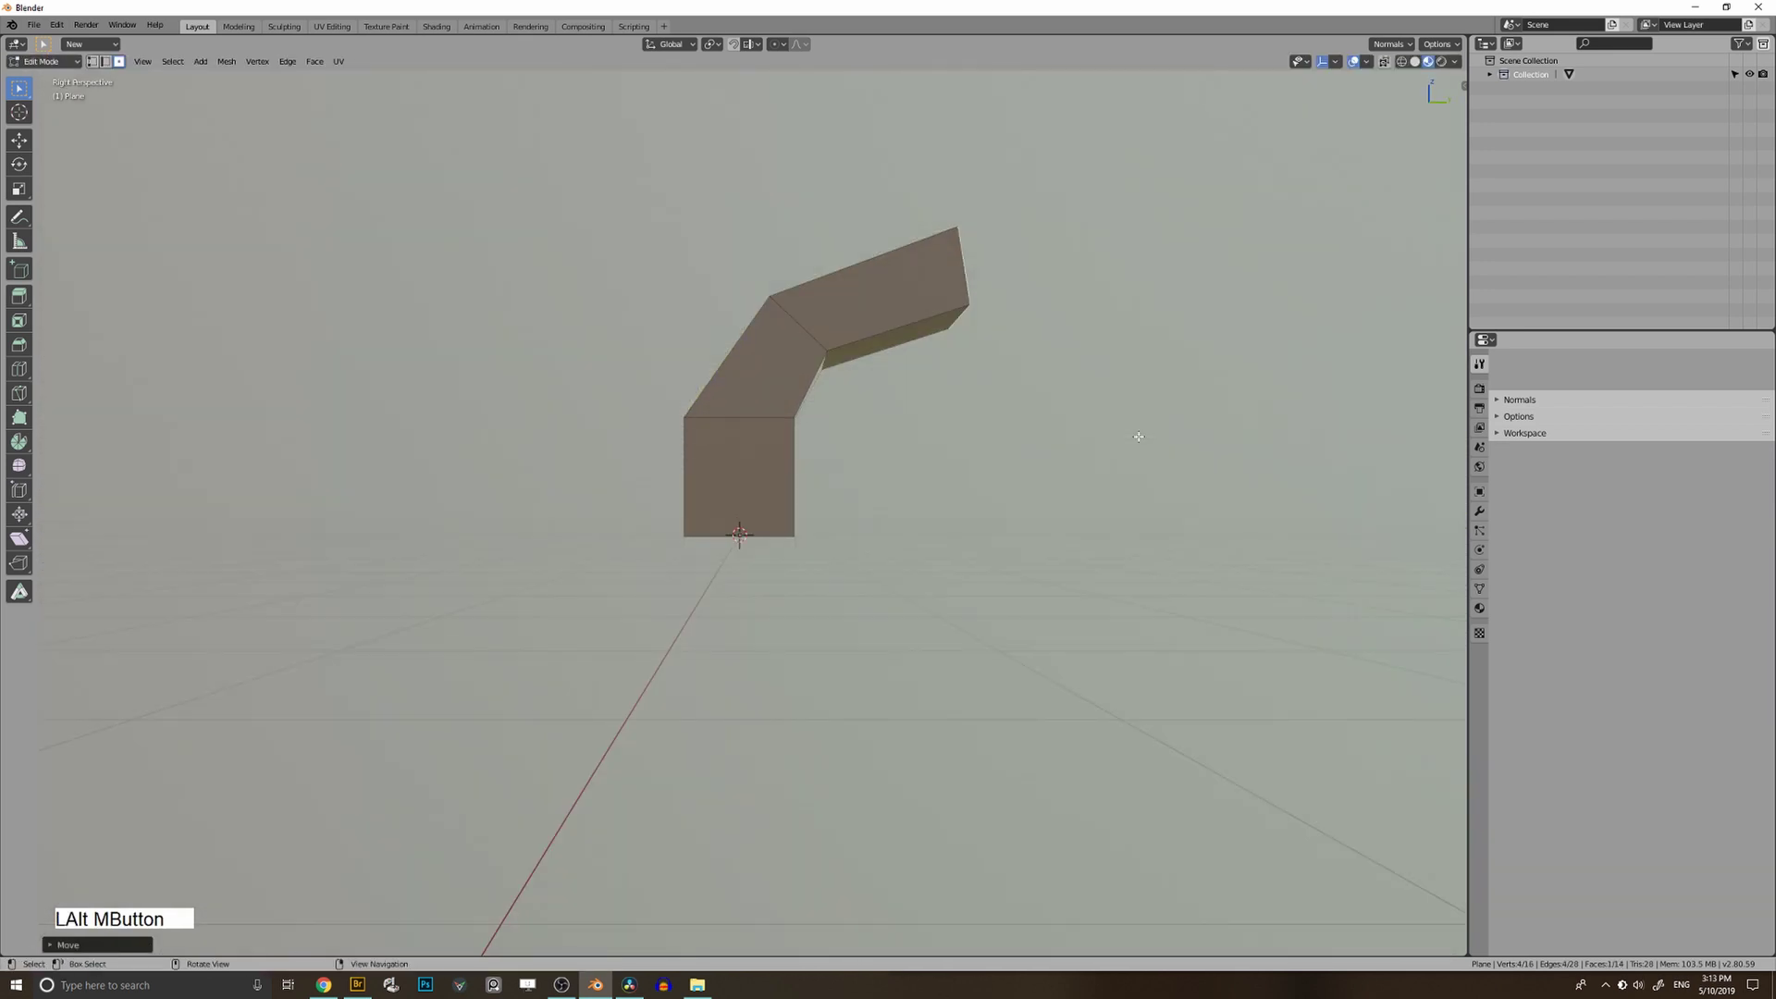
Leave Edit Mode and inspect the bent mesh.
key("Tab")
middle_click_drag(1134, 432, 1027, 503)
left_click_drag(1078, 274, 902, 379, "ctrl")
mouse_move(903, 380)
middle_mouse_down()
mouse_move(969, 359)
mouse_move(942, 378)
middle_mouse_up()
left_click_drag(970, 264, 867, 418)
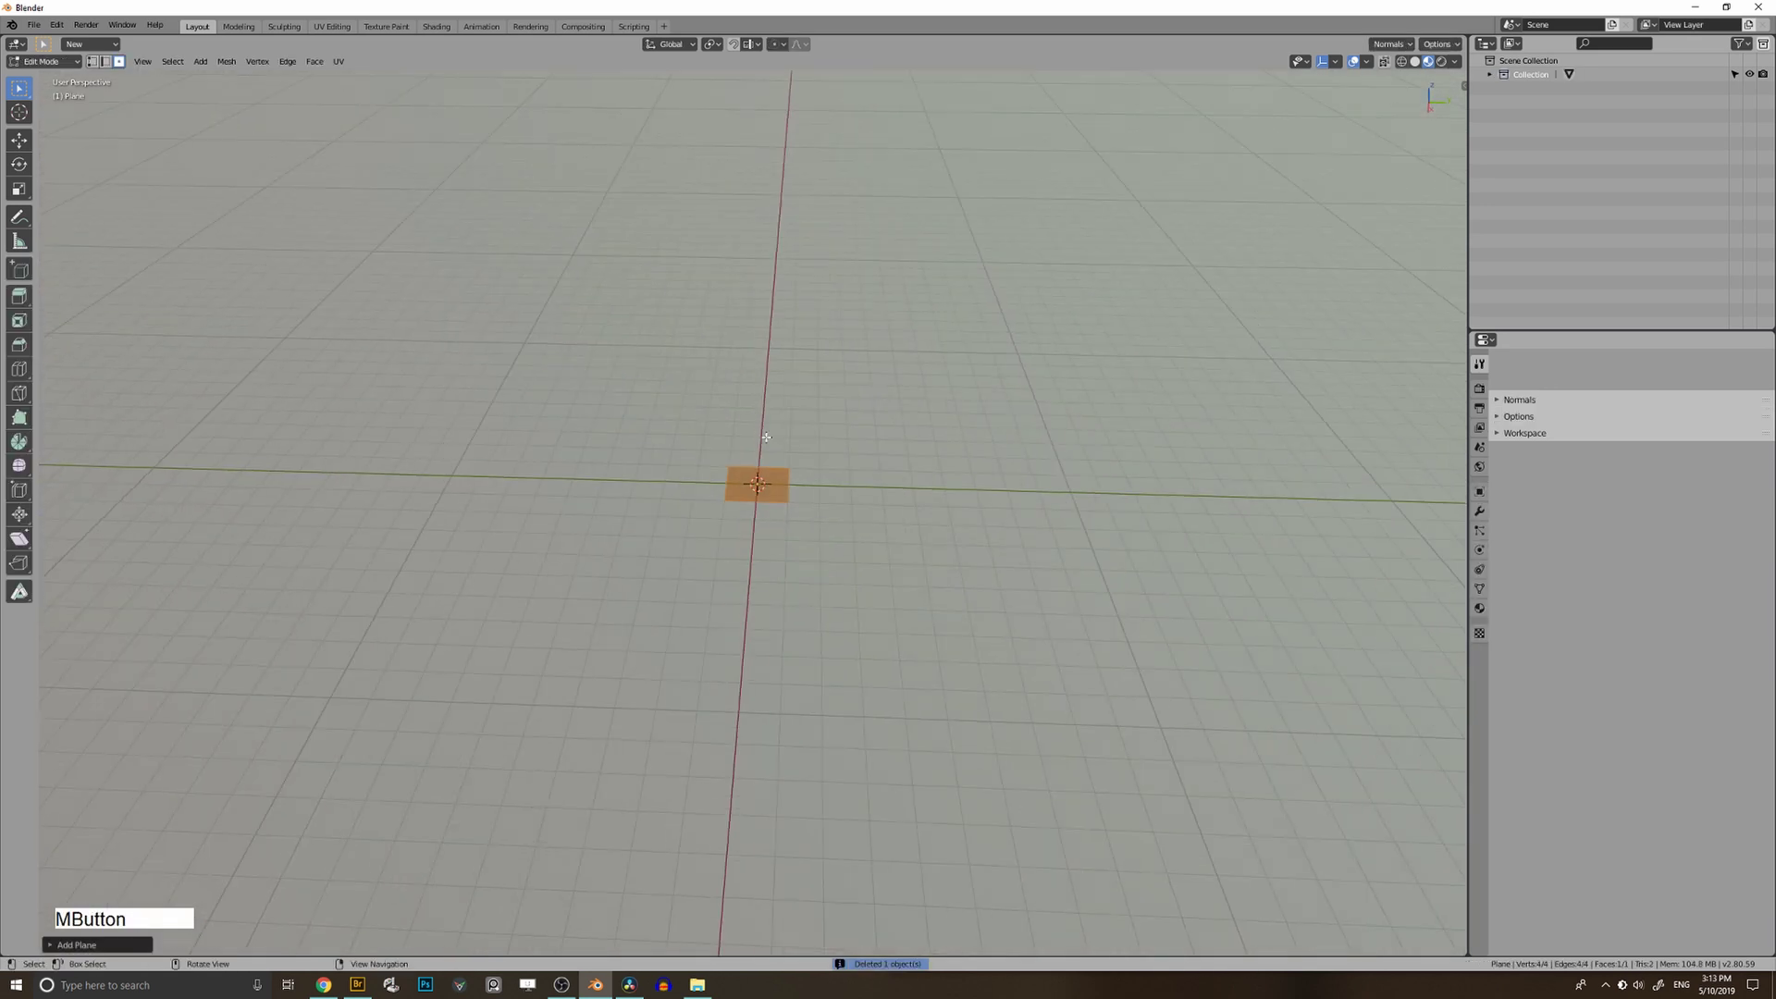
Extrude the new plane in two successive sections and leave Edit Mode.
left_click(783, 441, "shift")
middle_click_drag(783, 441, 897, 424)
key("e")
left_click(1002, 408)
key("e")
left_click(1110, 481)
middle_click_drag(1110, 481, 968, 564)
left_click_drag(1078, 520, 1197, 381)
key("Tab")
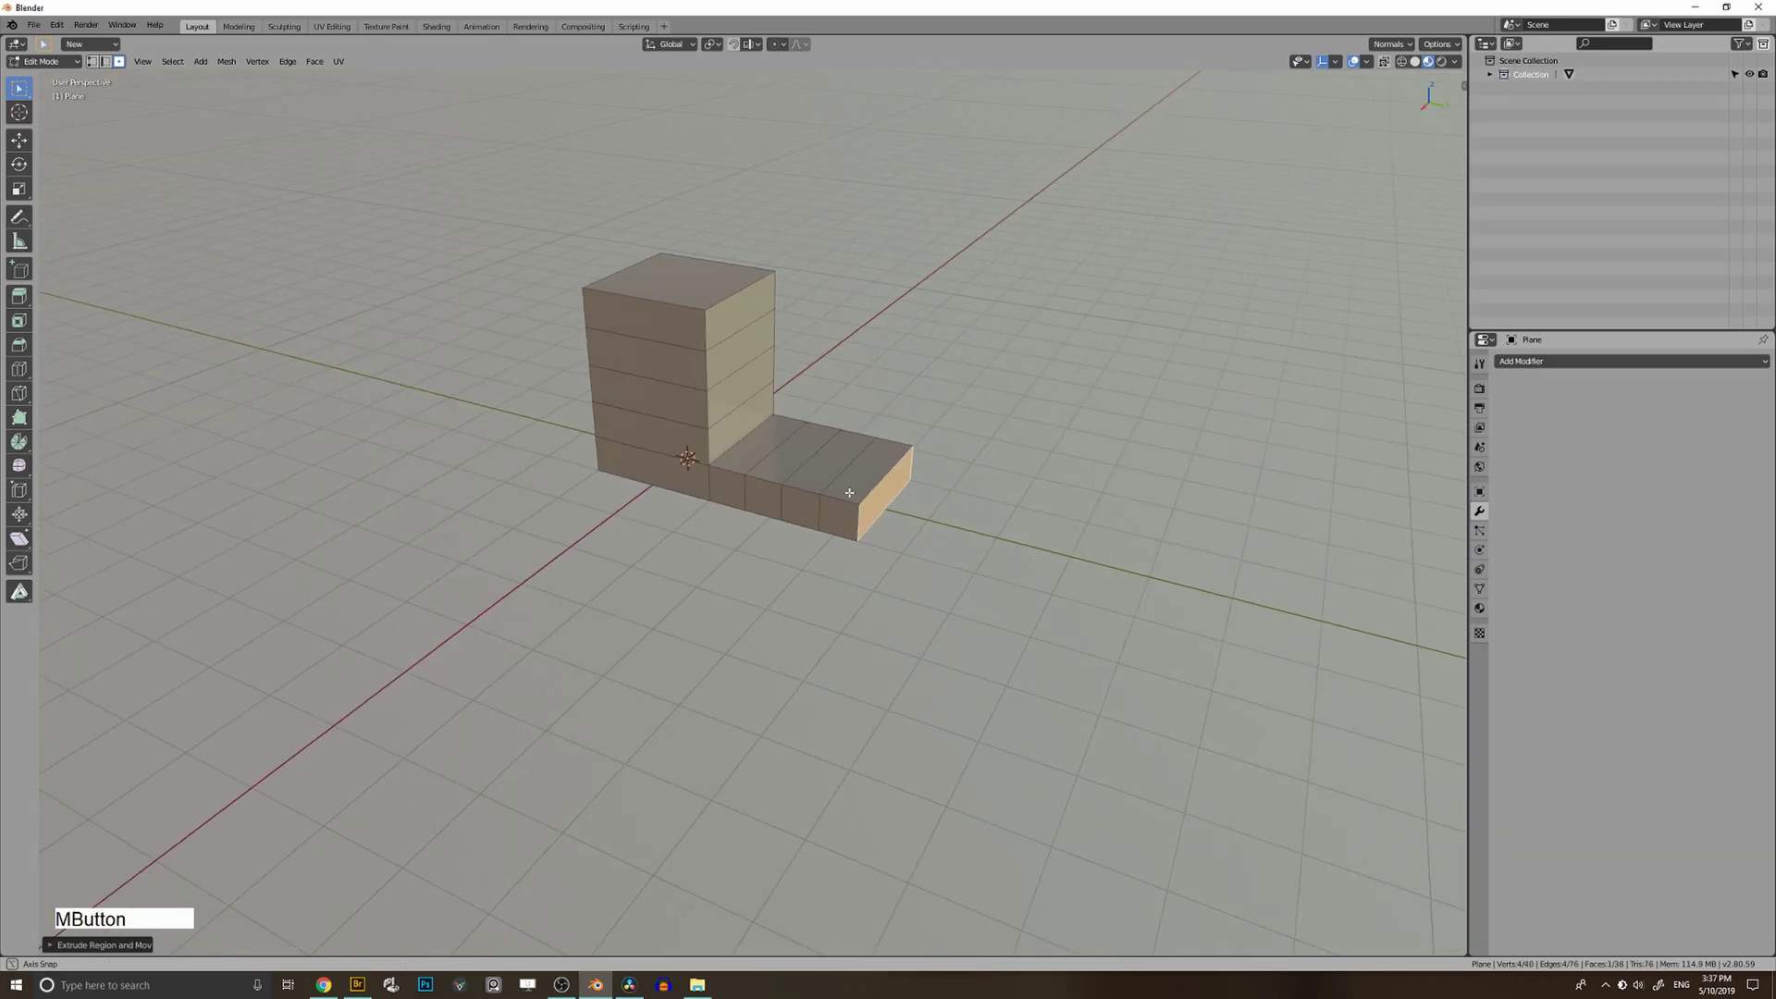
Repeat the last extrusion on the inner faces of the L-shaped block to fill in the stair steps.
left_click(740, 429)
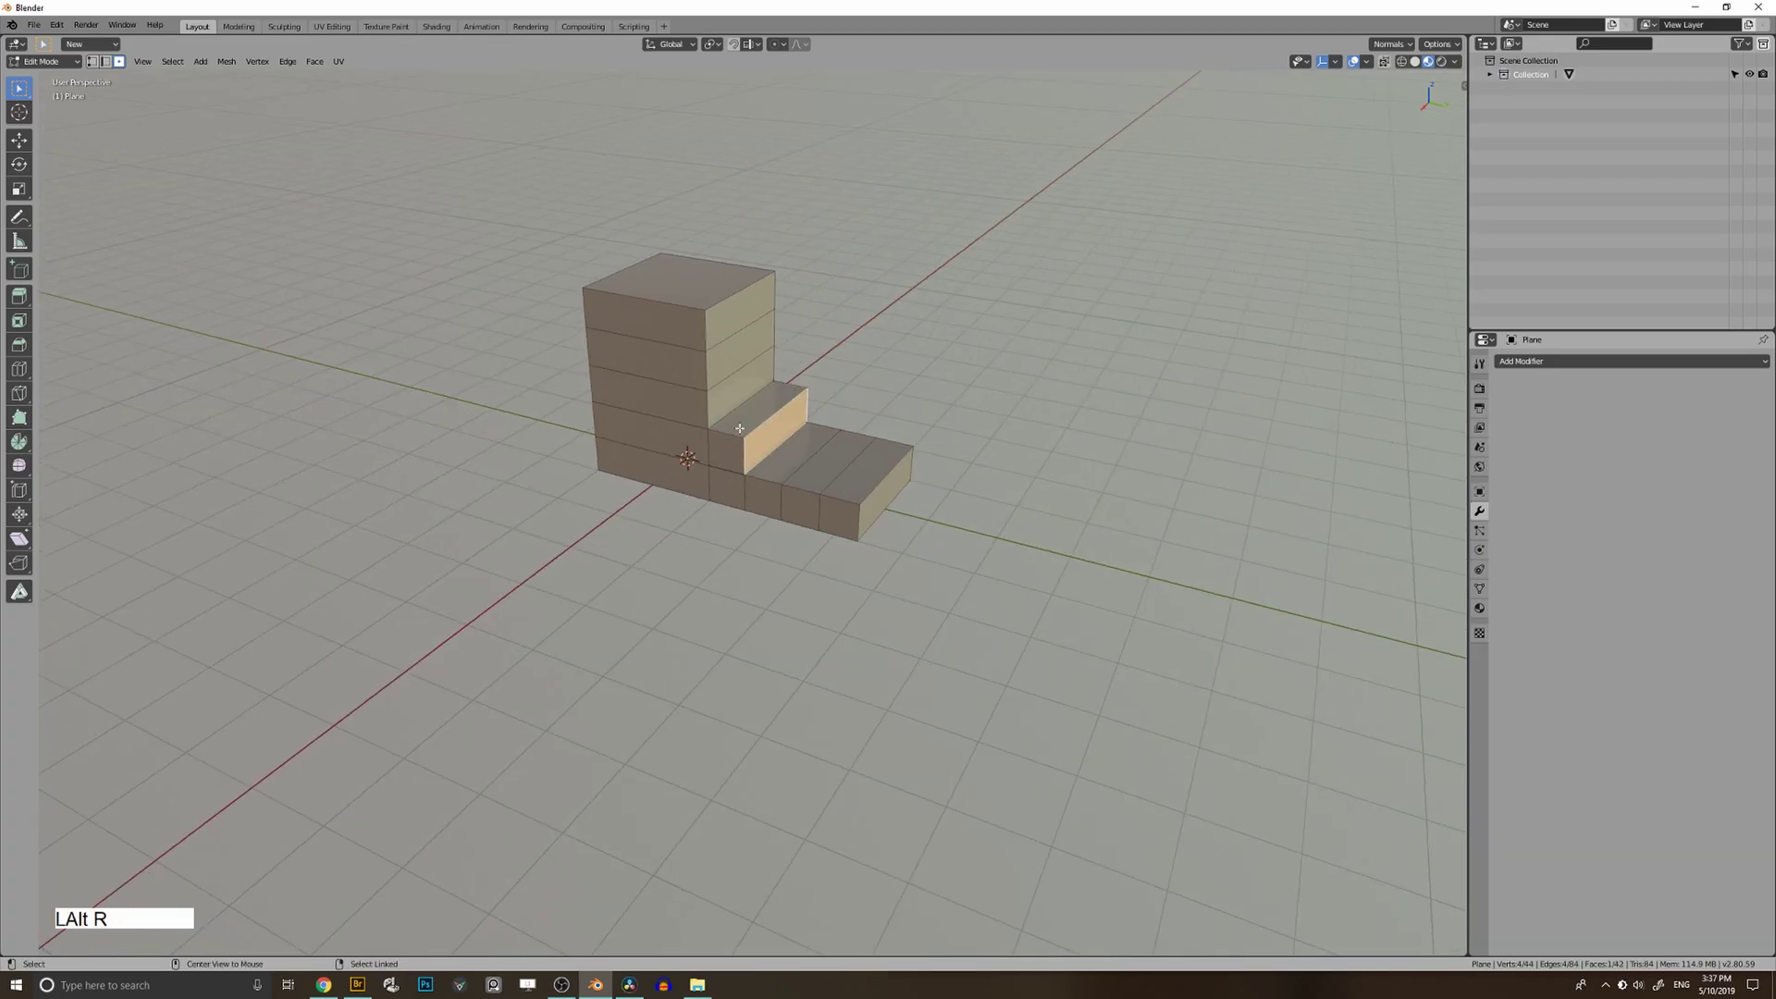
key("alt+r")
key("alt+r")
left_click(730, 378)
key("alt+r")
key("alt+r")
left_click(737, 351)
key("alt+r")
mouse_move(730, 389)
middle_mouse_down()
mouse_move(692, 403)
mouse_move(746, 412)
middle_mouse_up()
Select the staircase's coplanar side faces and sweep them by -90° around the vertical corner edge with the Angle Tool.
key("3")
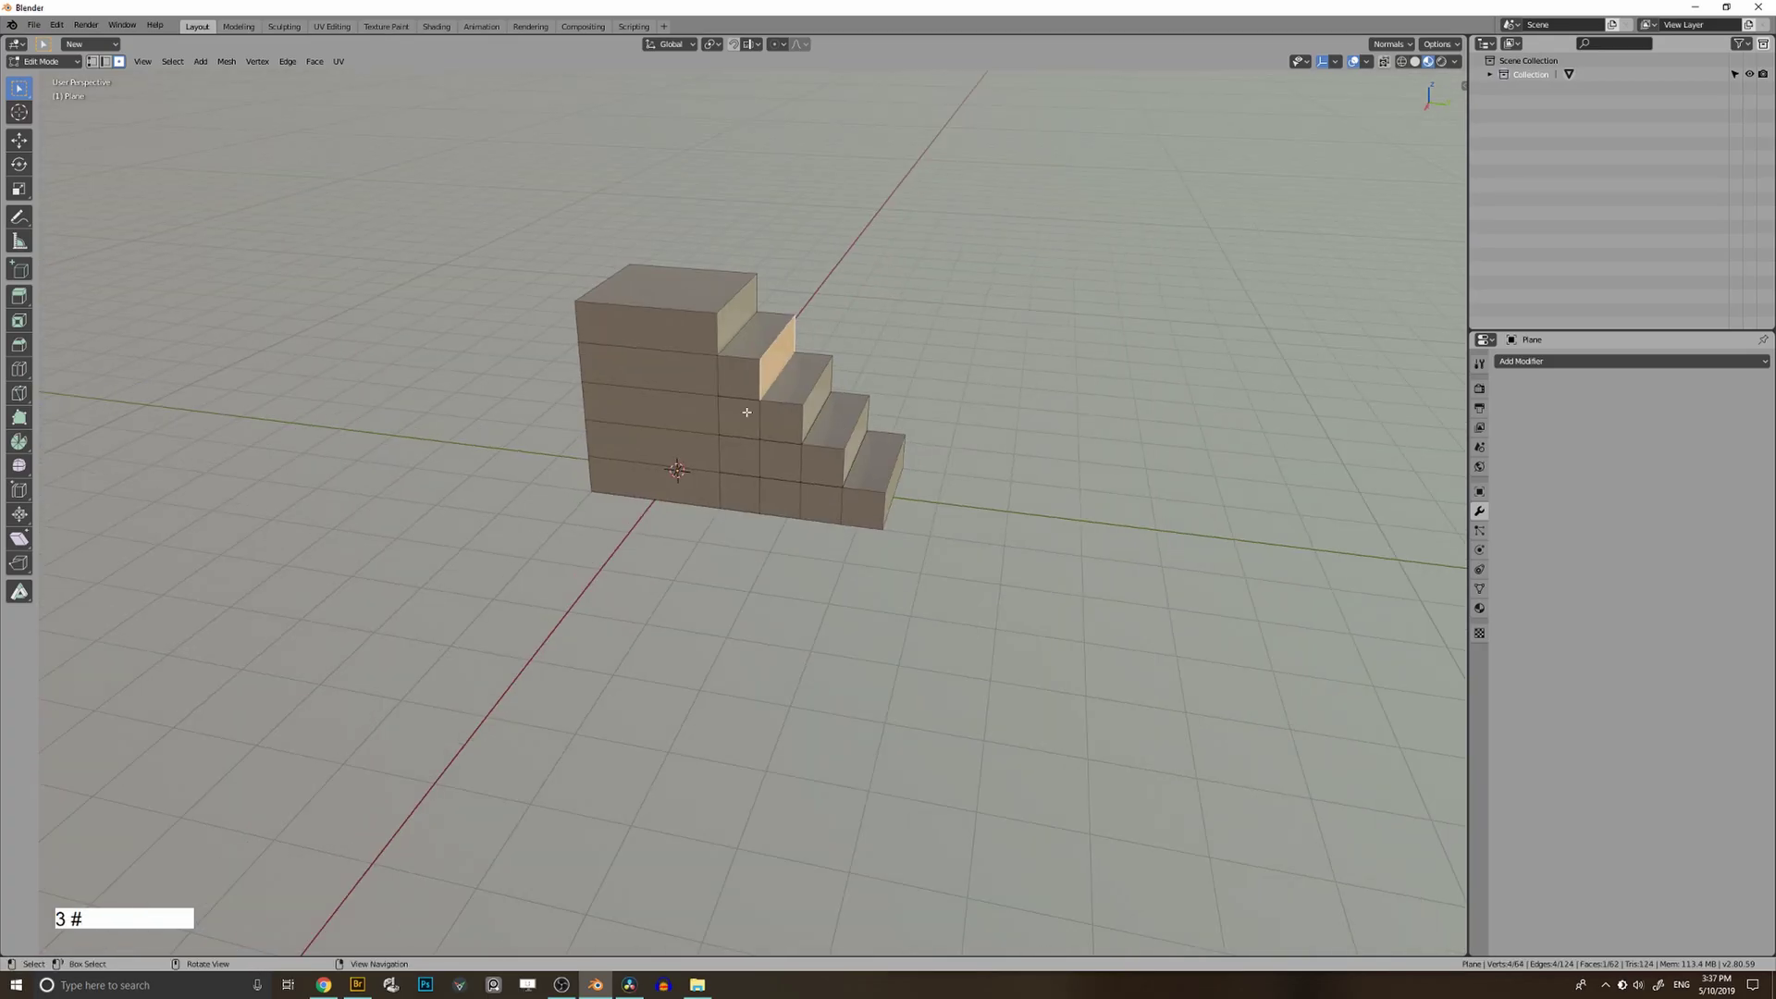
key("shift+g")
left_click(703, 488)
middle_click_drag(703, 487, 785, 466)
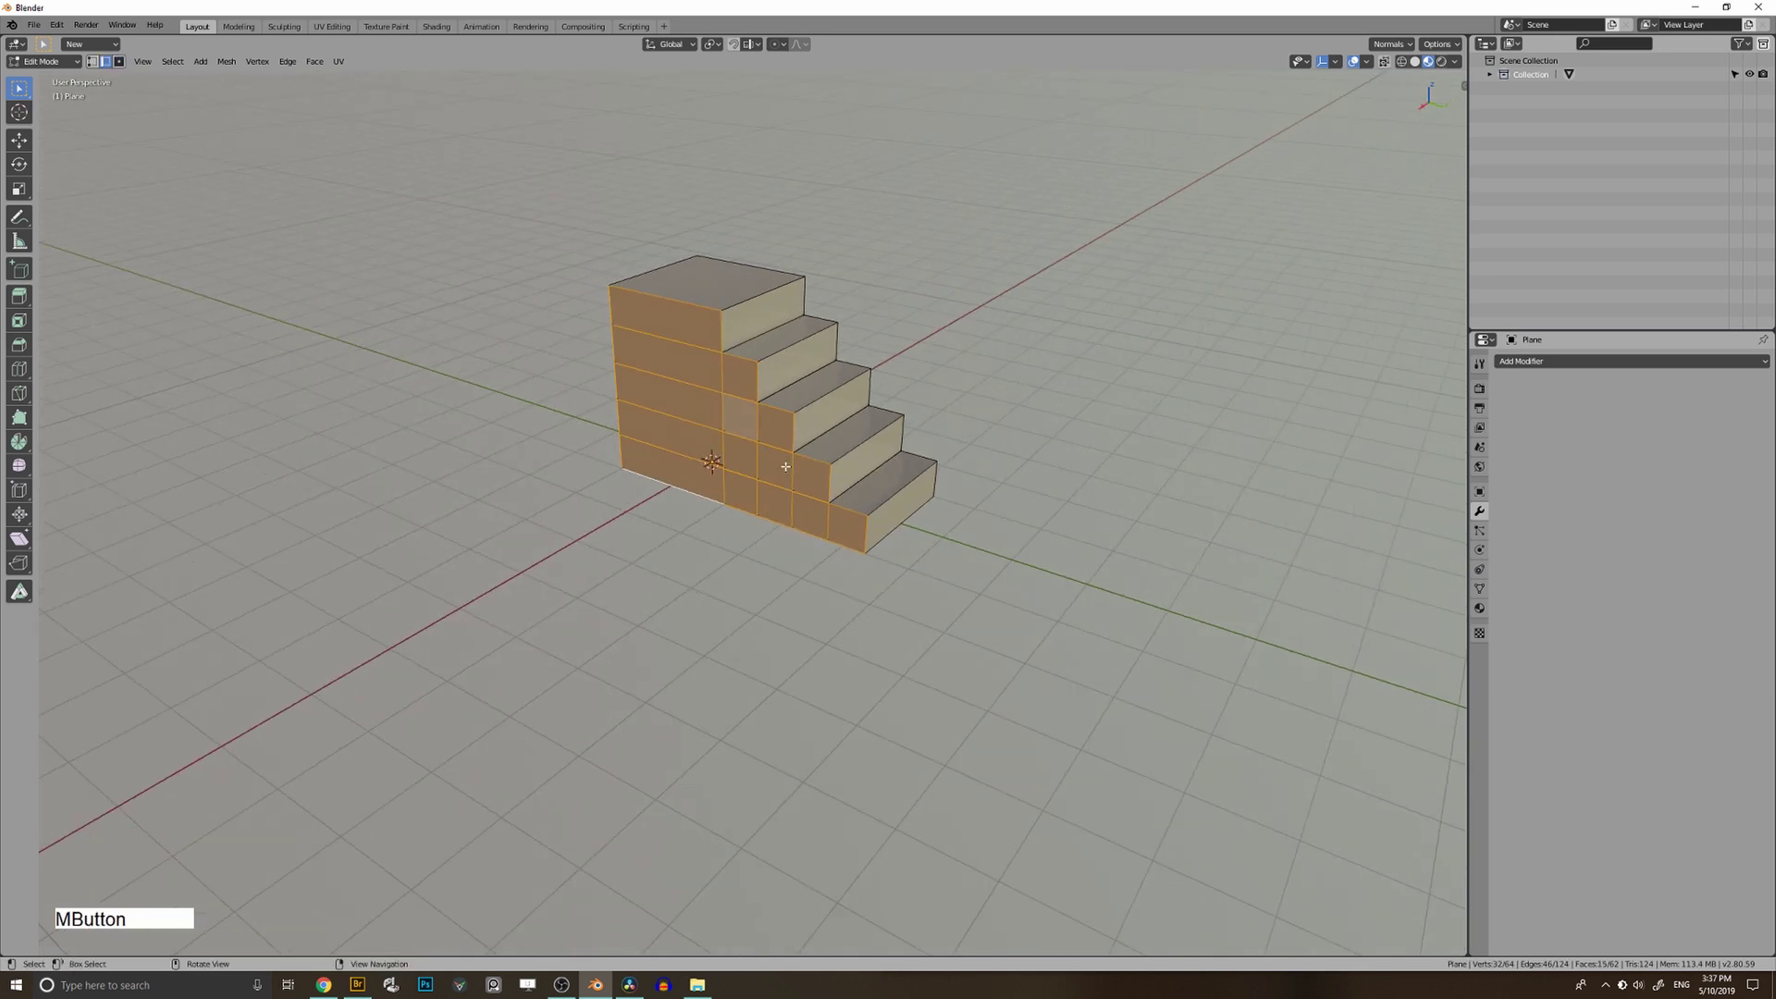
middle_click_drag(657, 427, 631, 440)
scroll(630, 441, "down", 3)
key("5")
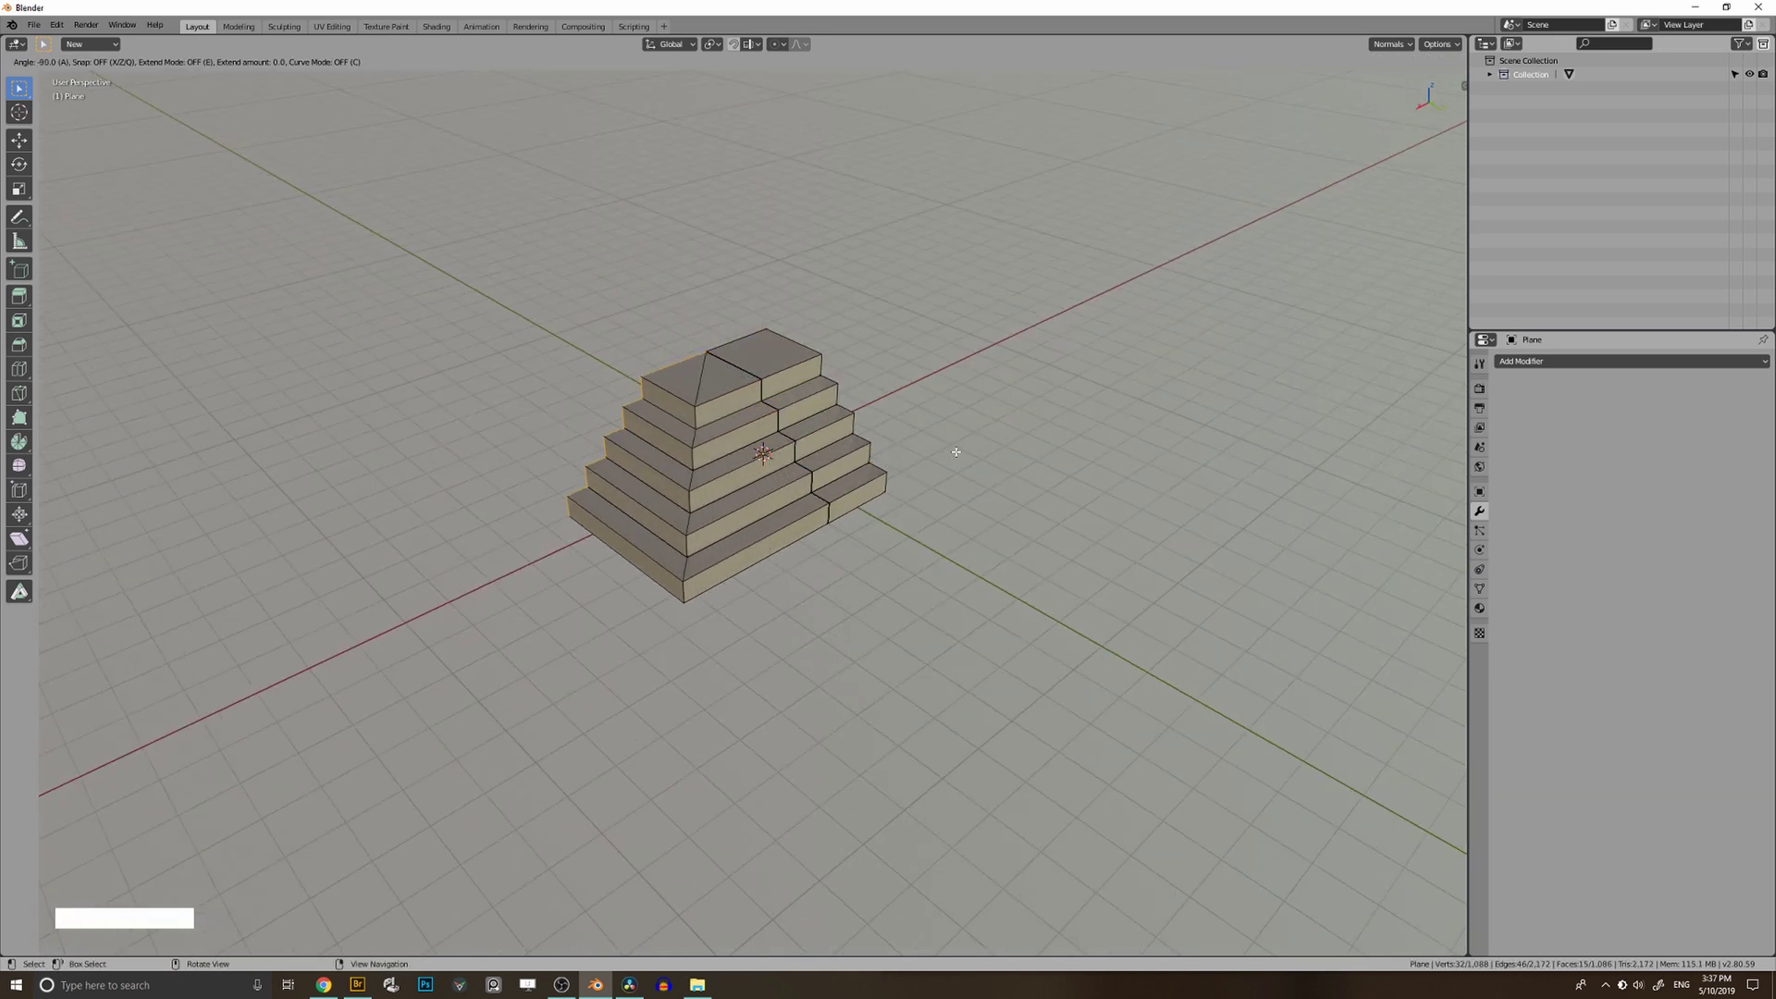
left_click(982, 451)
middle_click_drag(982, 450, 924, 518)
key("Tab")
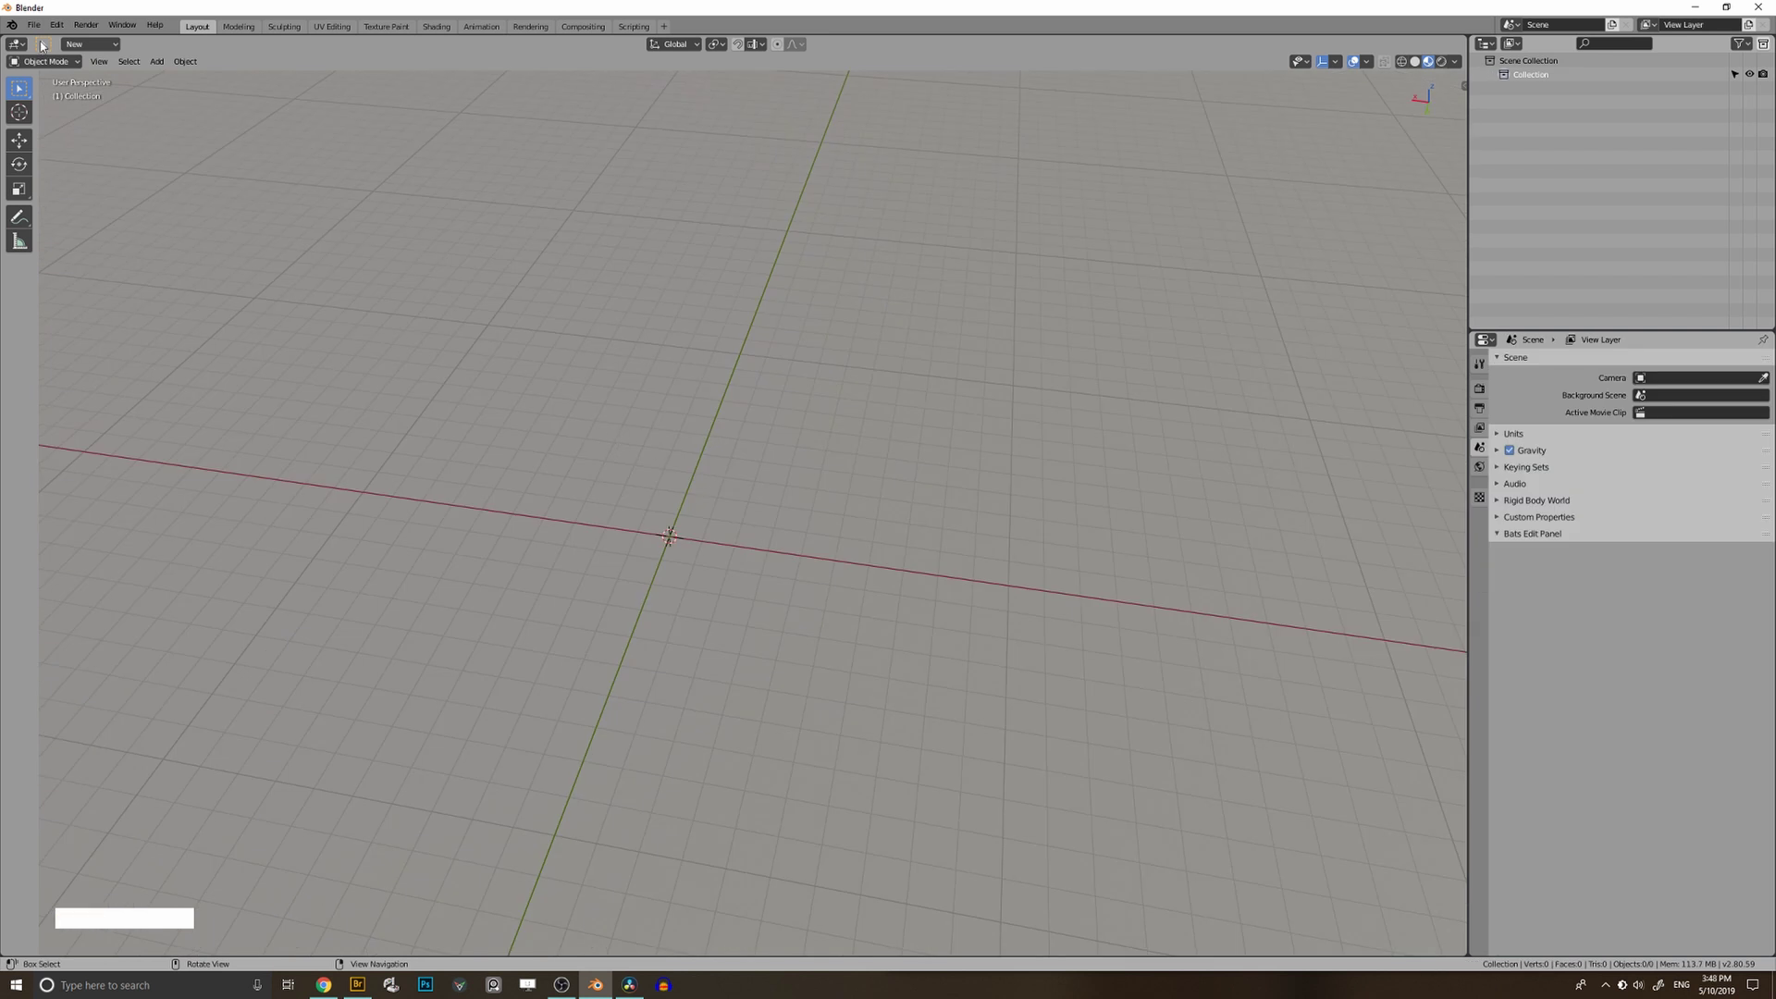
Install the add-on file angle_tool.zip from the Documents folder through the preferences.
left_click(57, 24)
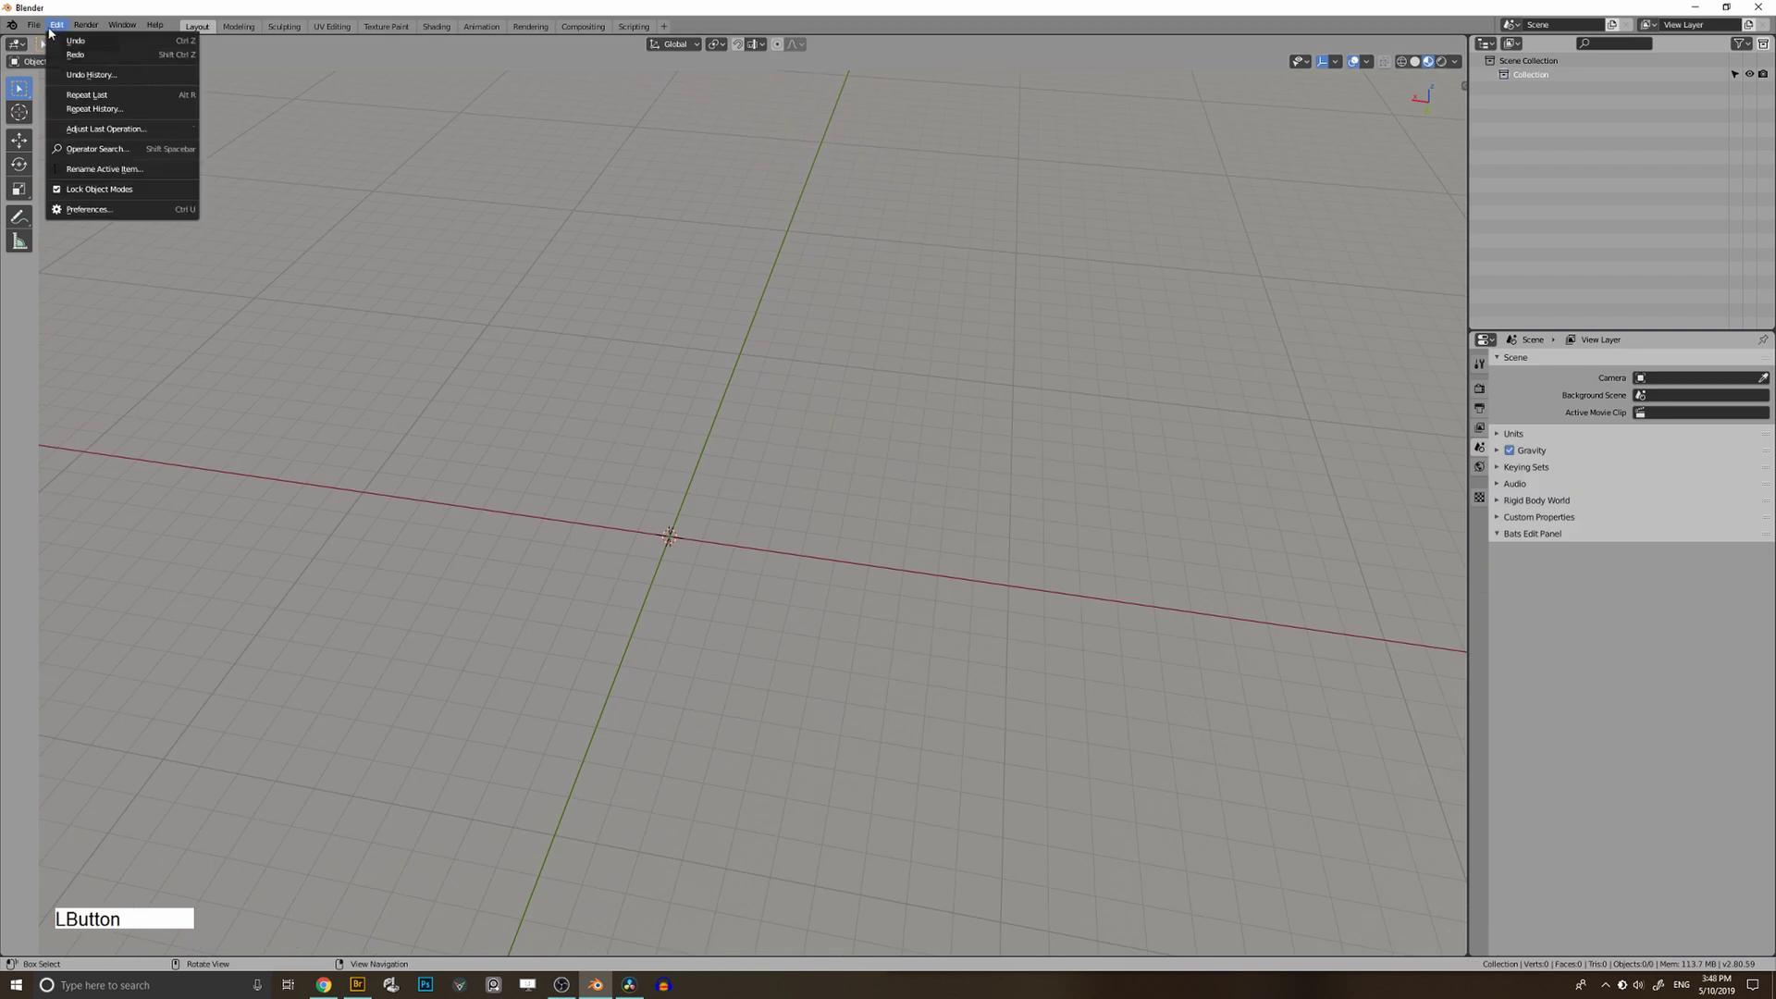
left_click(86, 210)
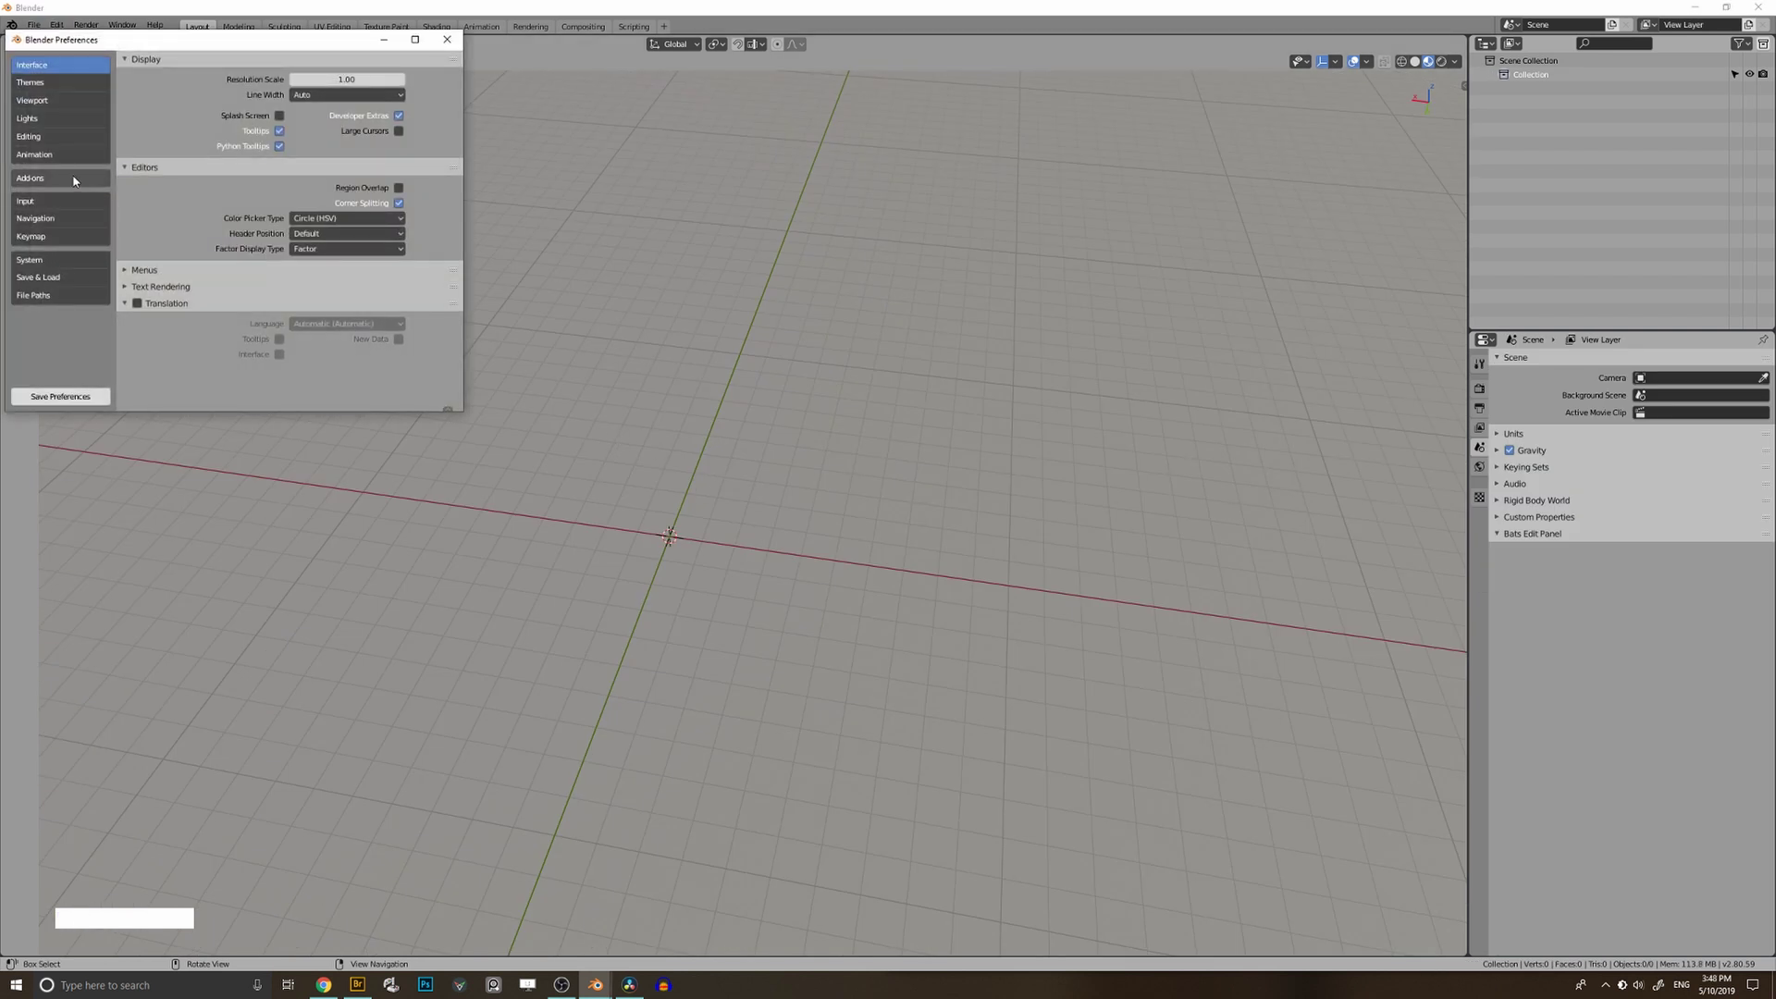
left_click(37, 177)
double_click(370, 411)
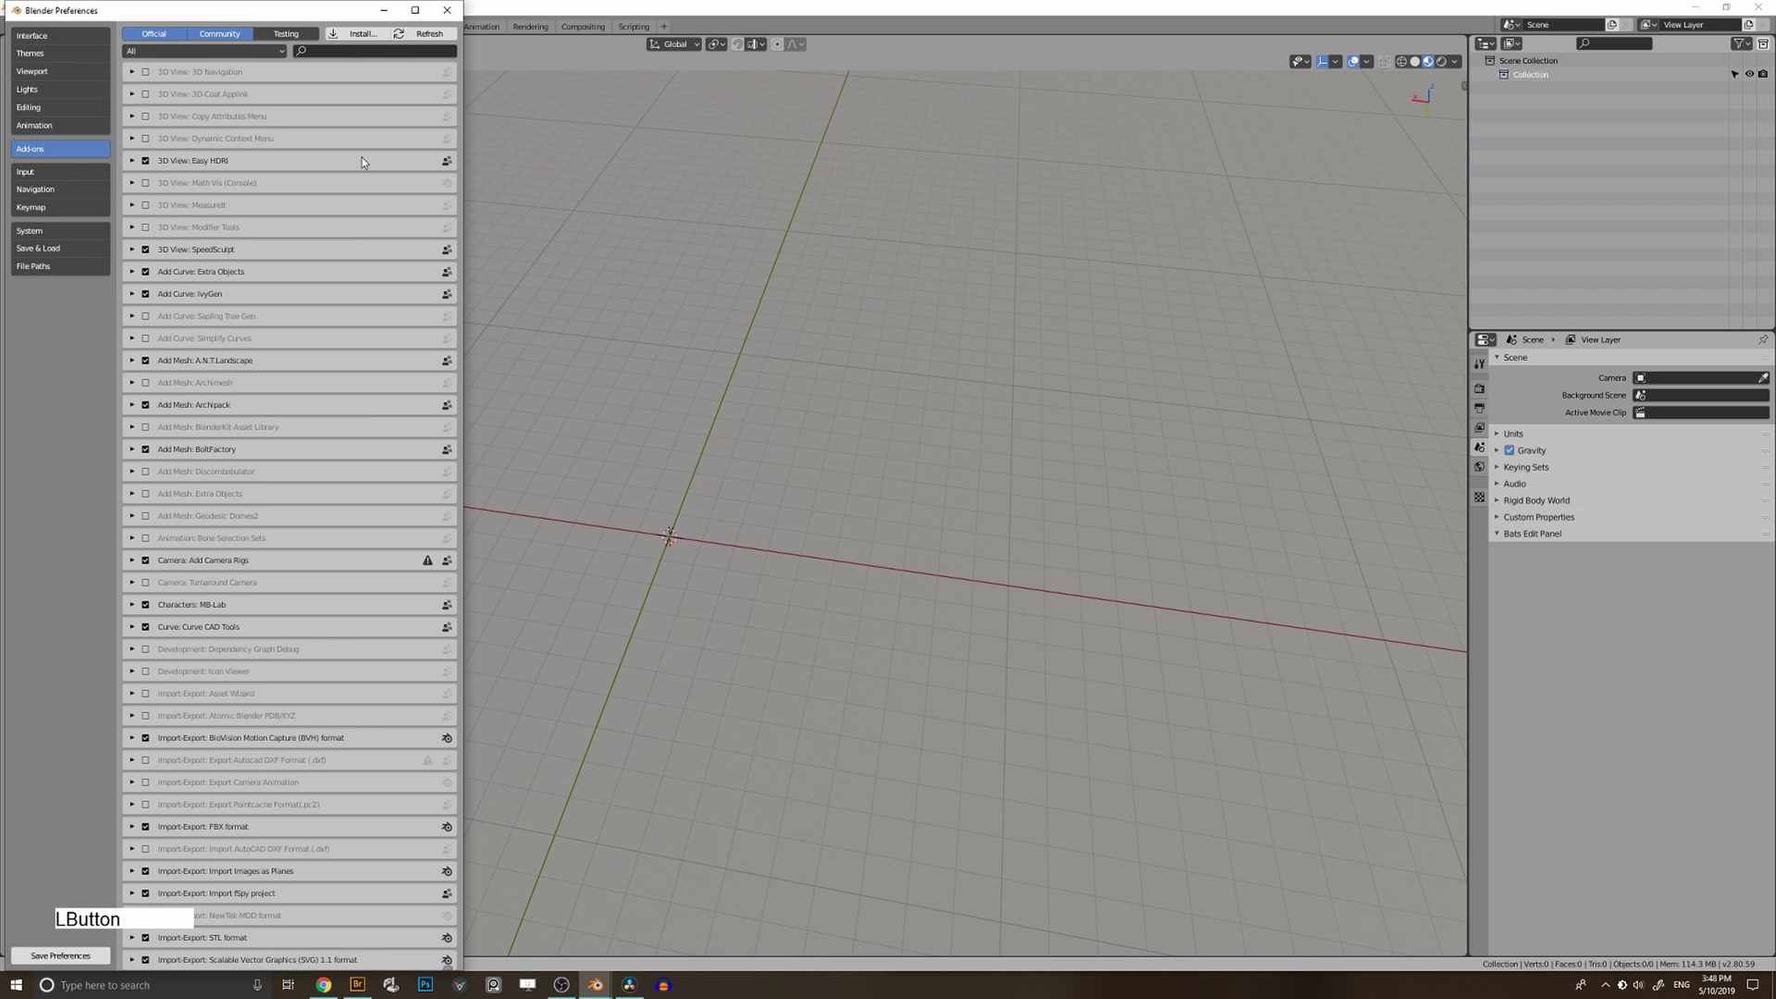
left_click(363, 34)
left_click(240, 483)
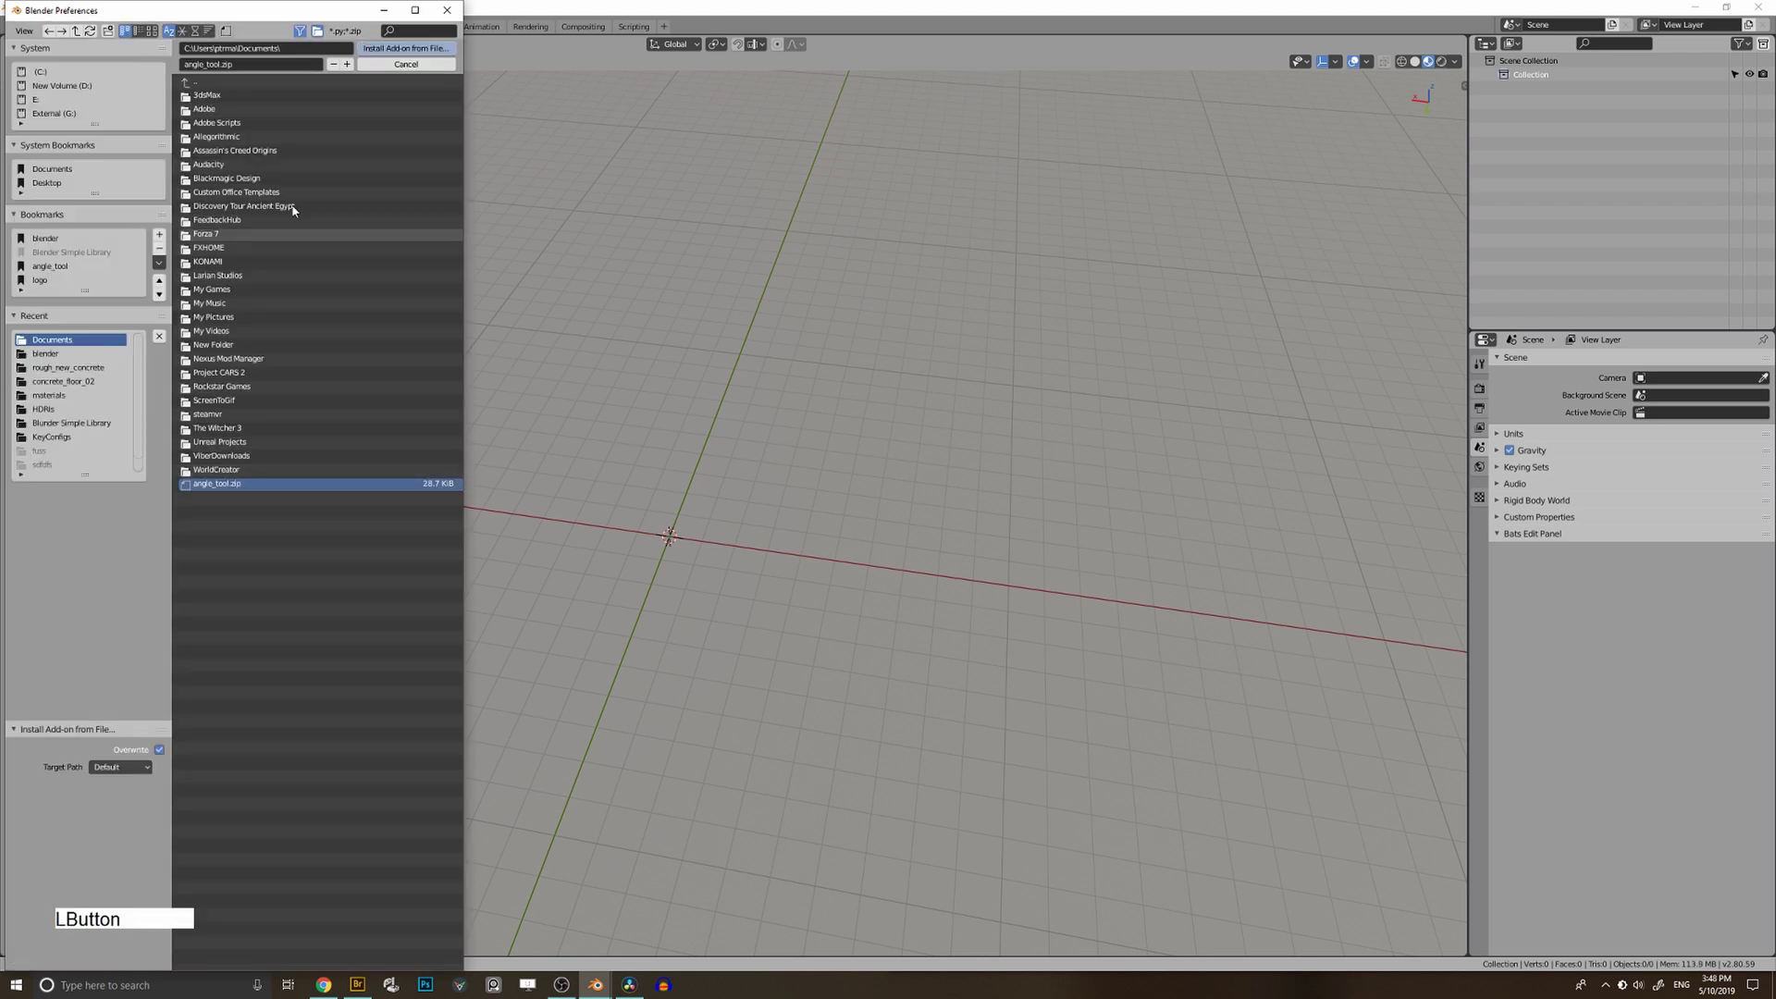
left_click(388, 48)
Enable the Mesh: Angle Tool add-on and save the preferences.
left_click(145, 72)
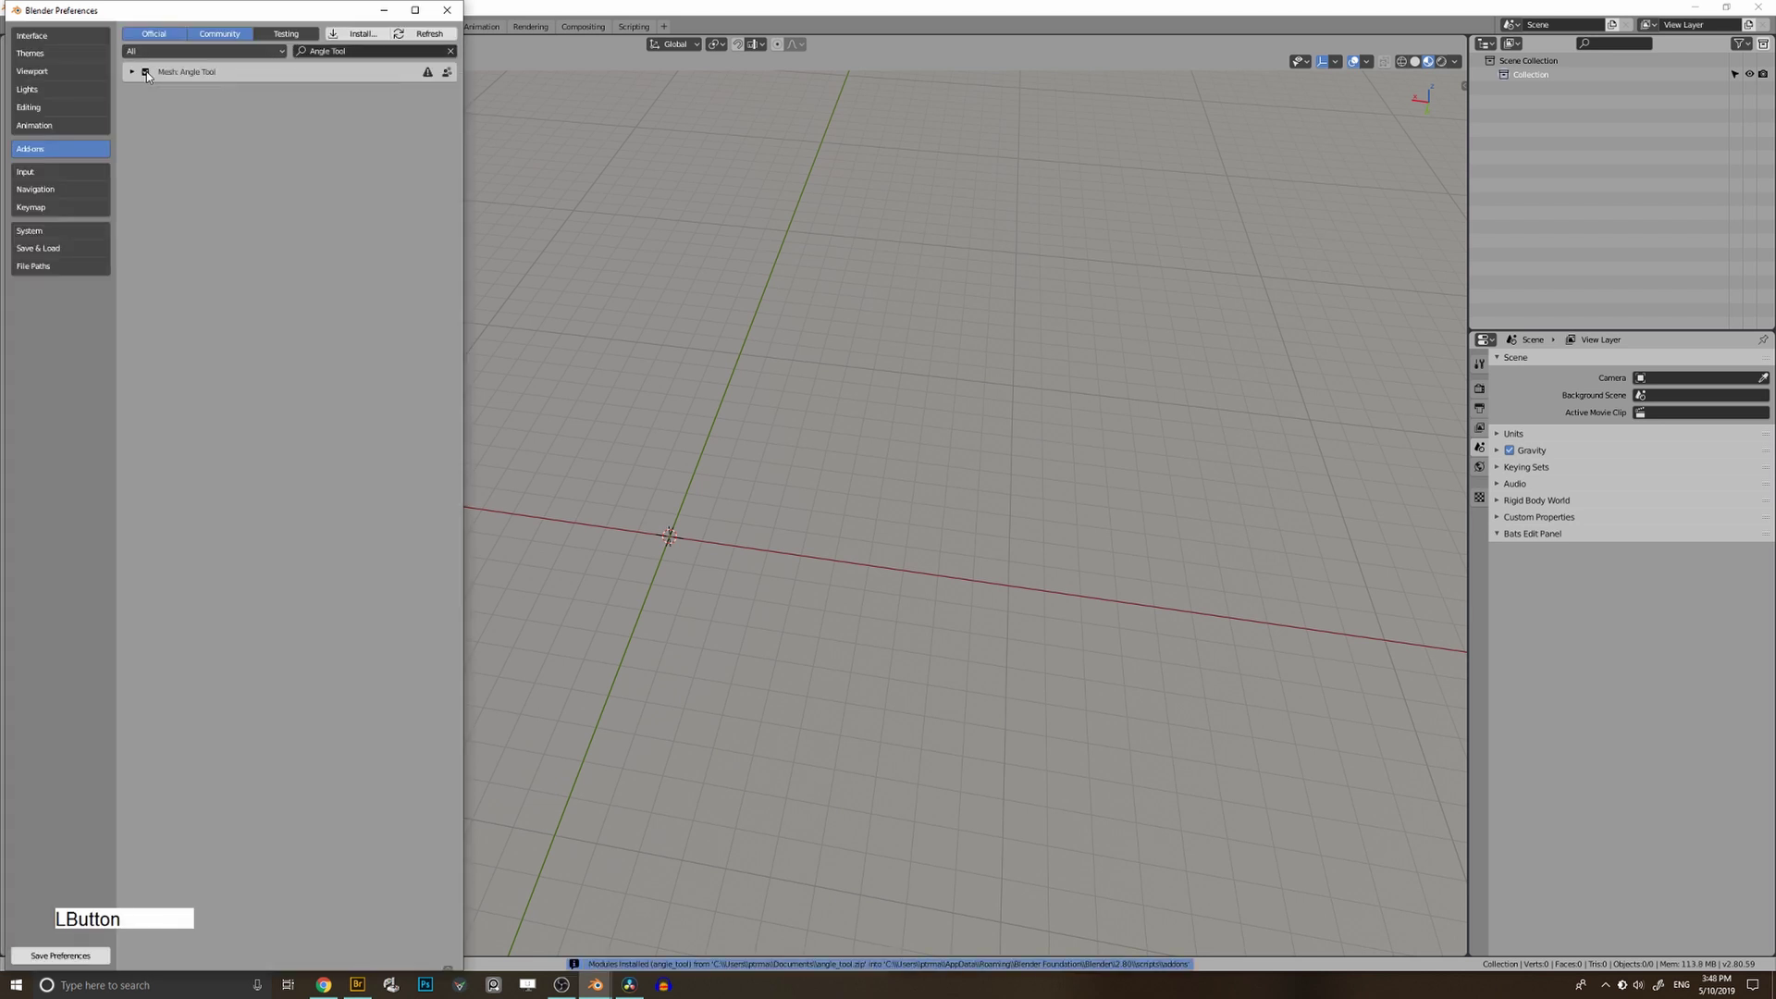
left_click(61, 955)
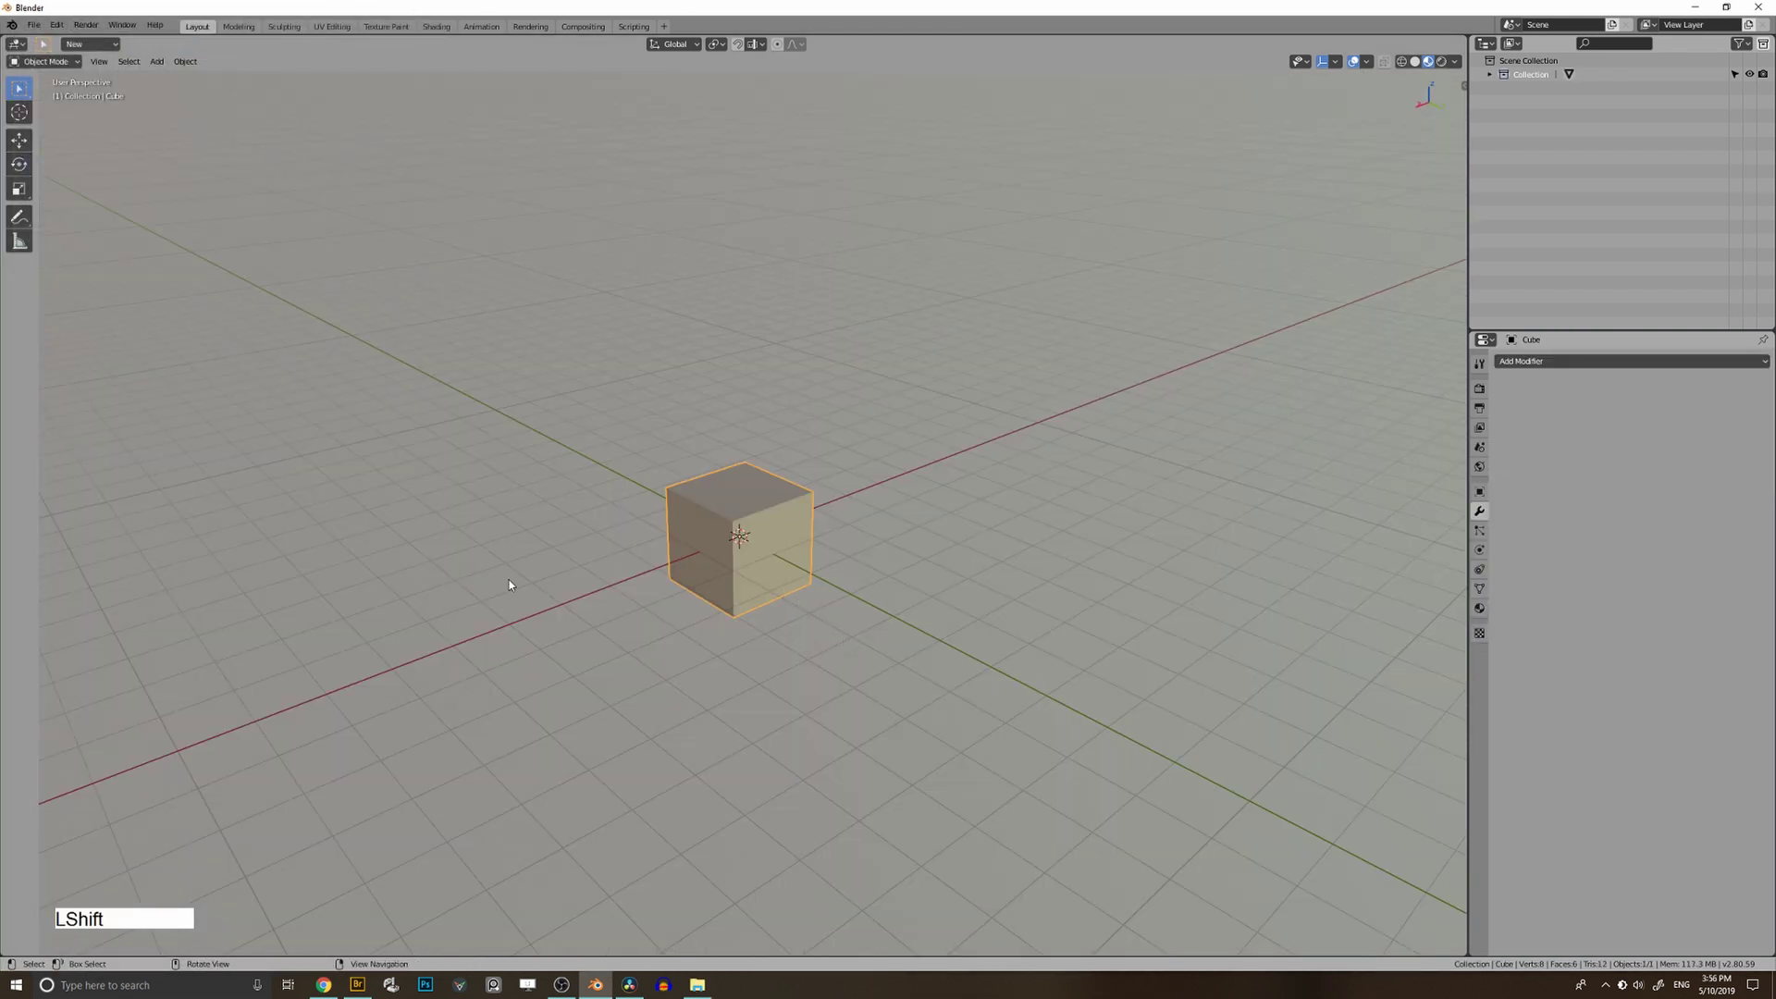
Assign B as the shortcut for the Angle Tool face command while editing the cube, and leave Edit Mode.
left_click(60, 62)
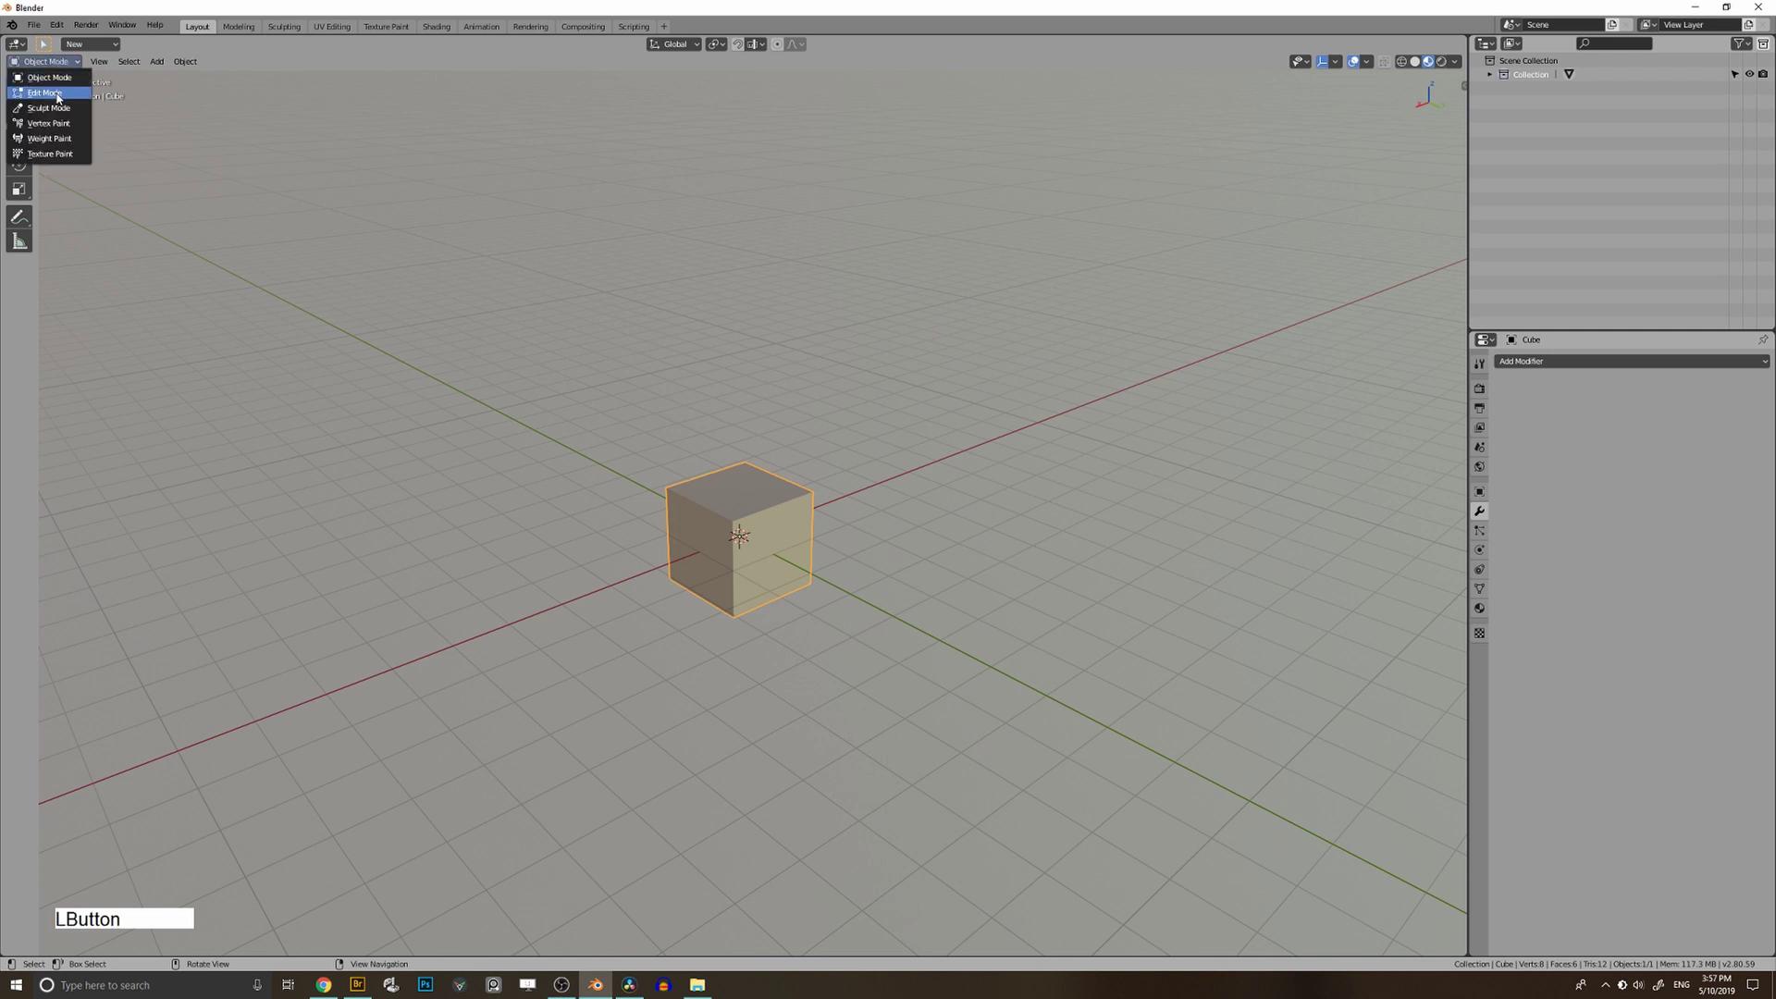
left_click(44, 92)
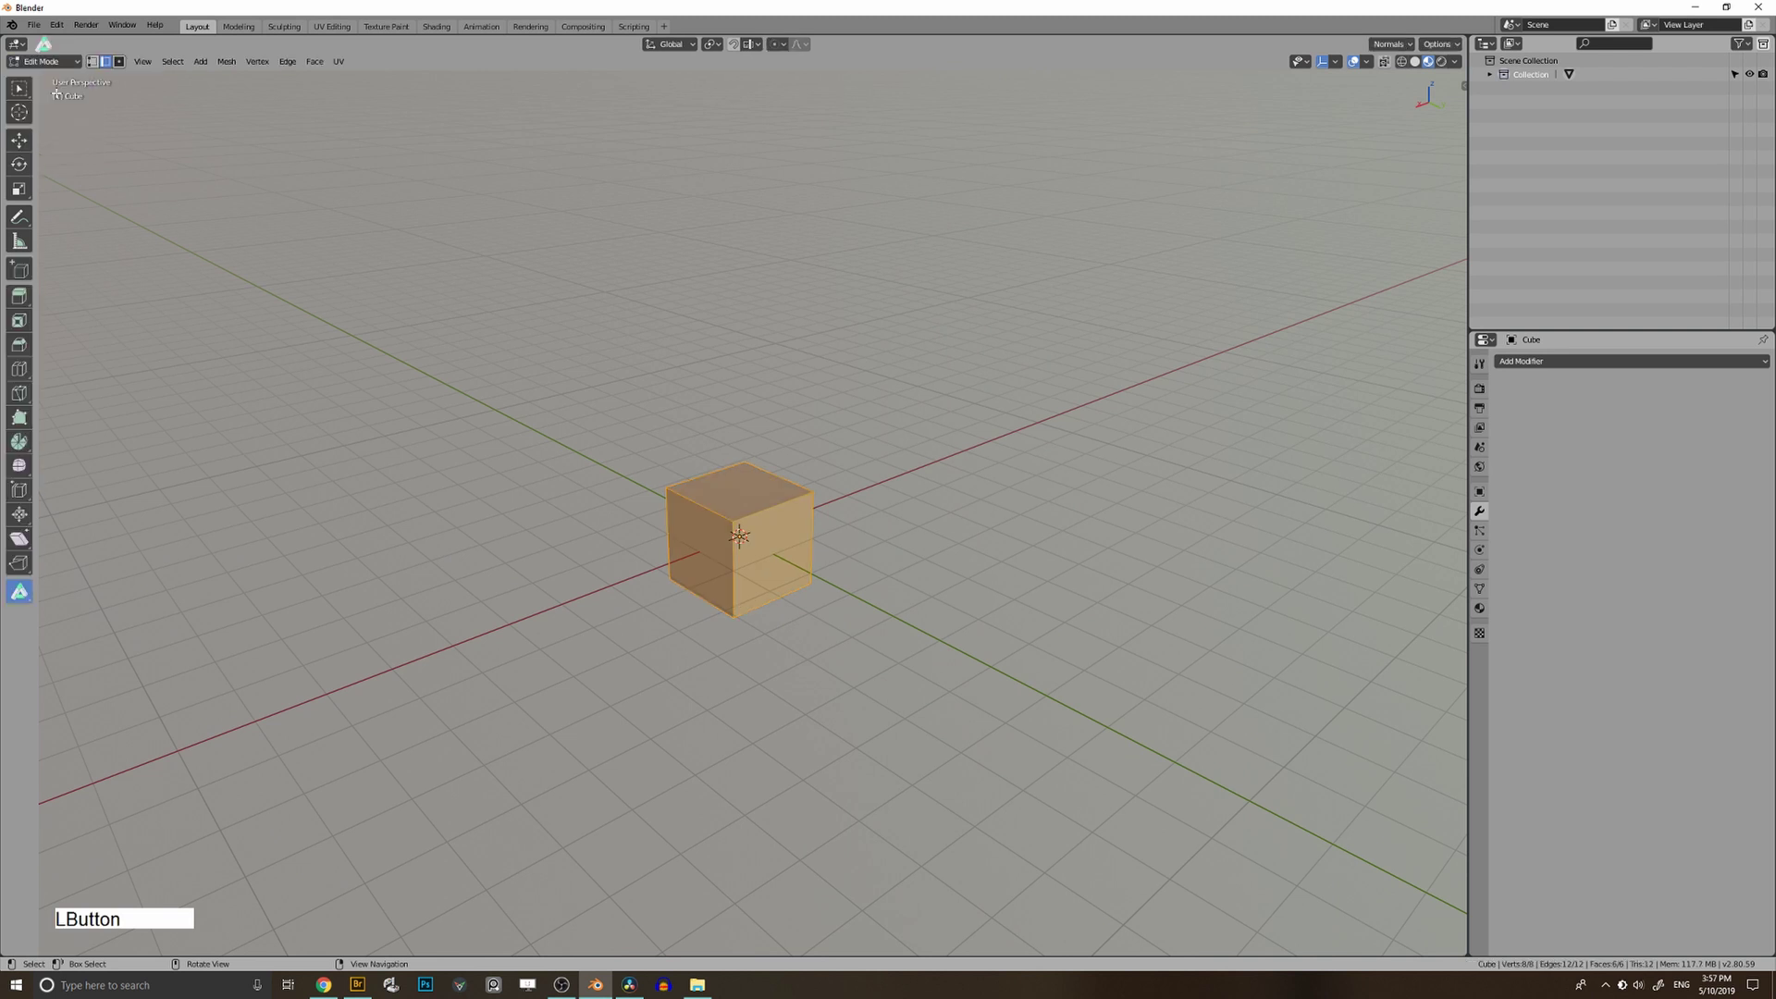
left_click(315, 63)
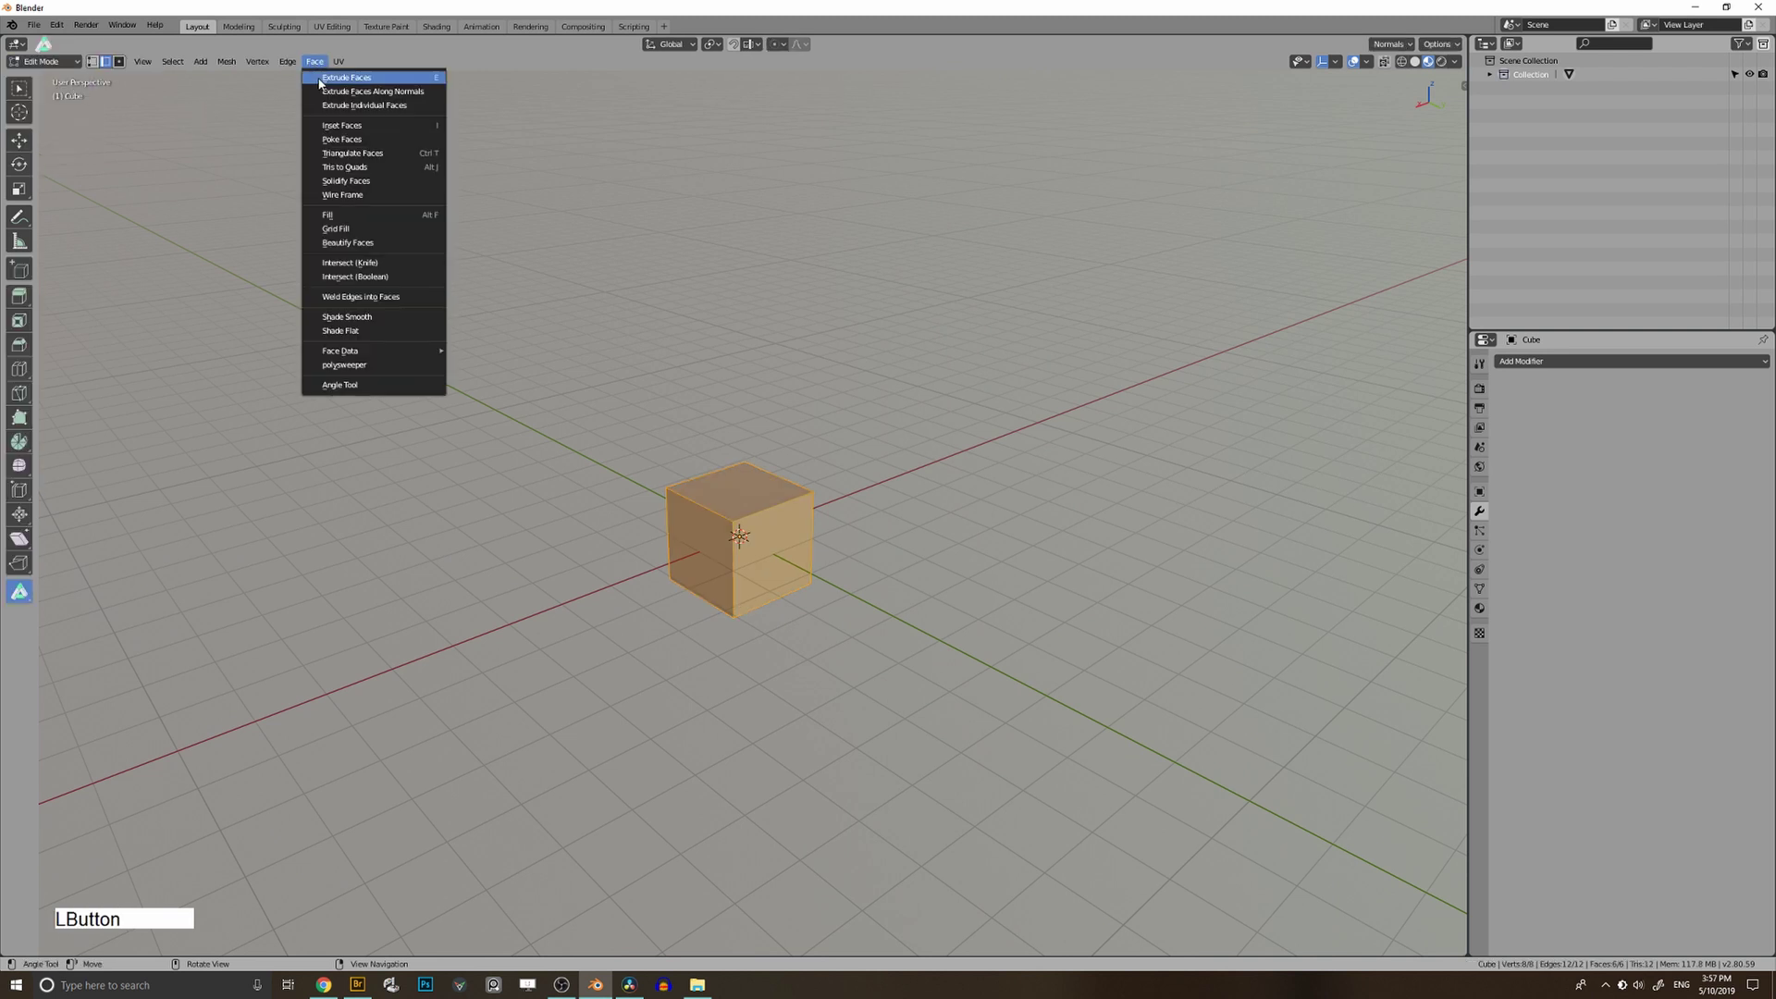
right_click(367, 392)
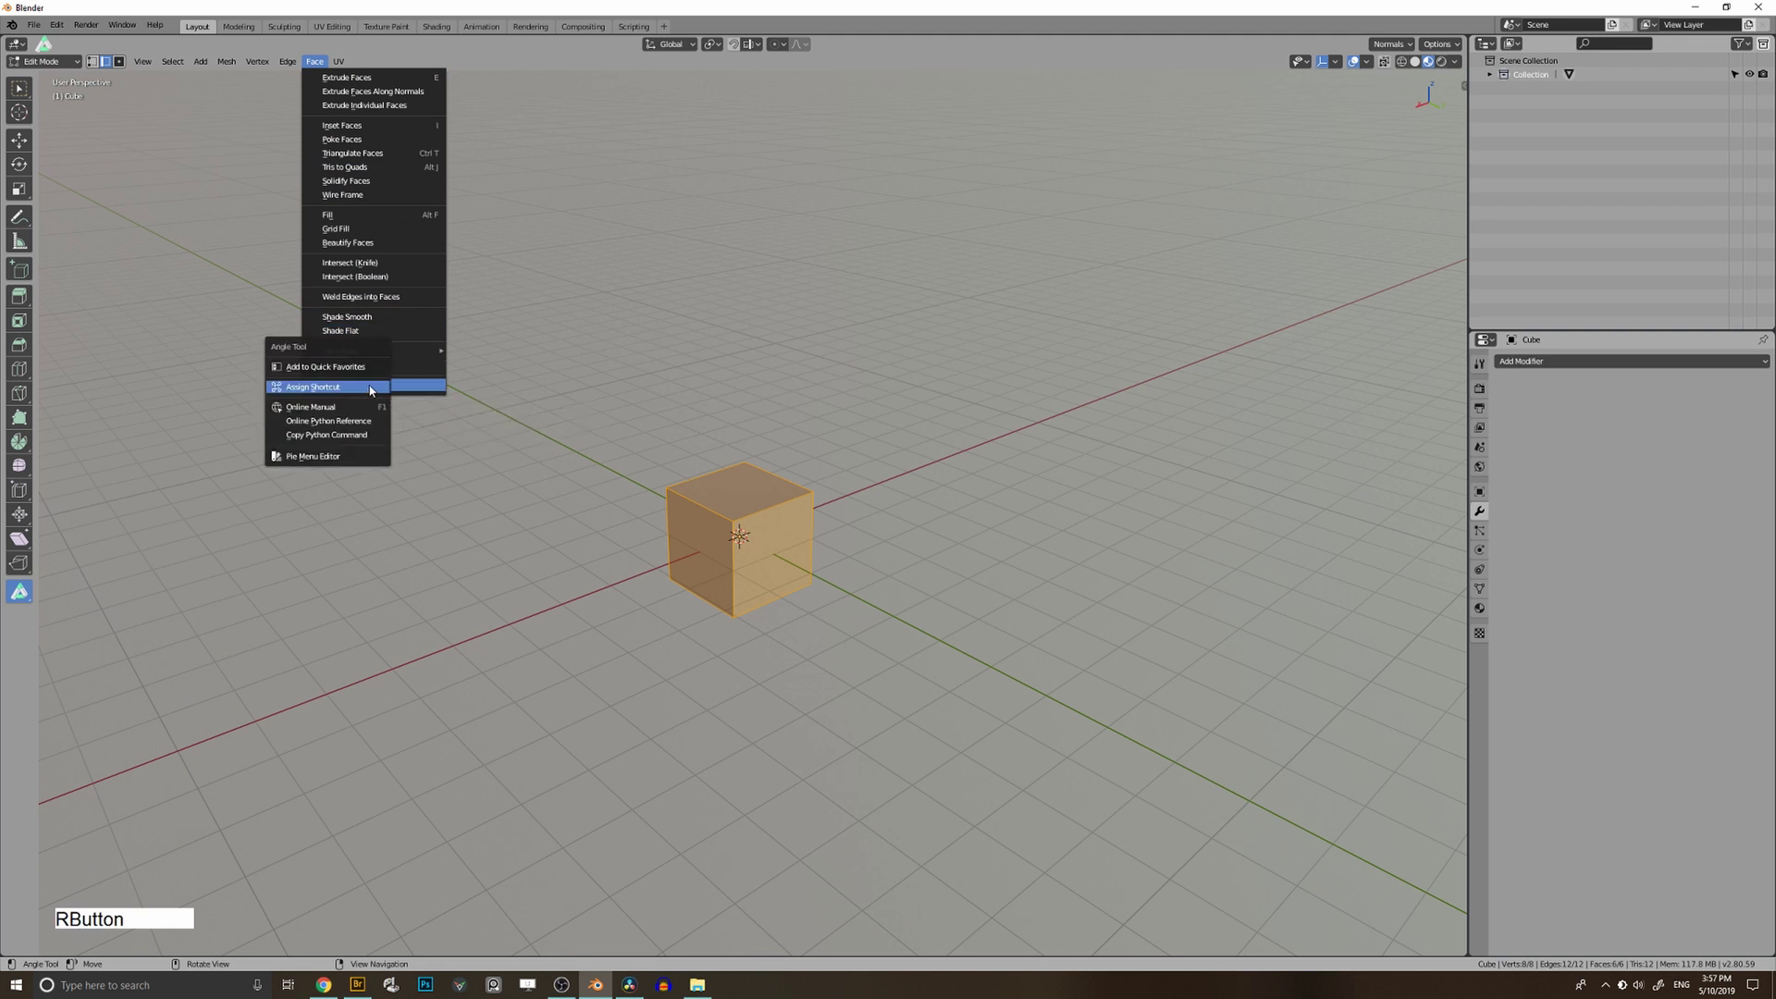
left_click(370, 388)
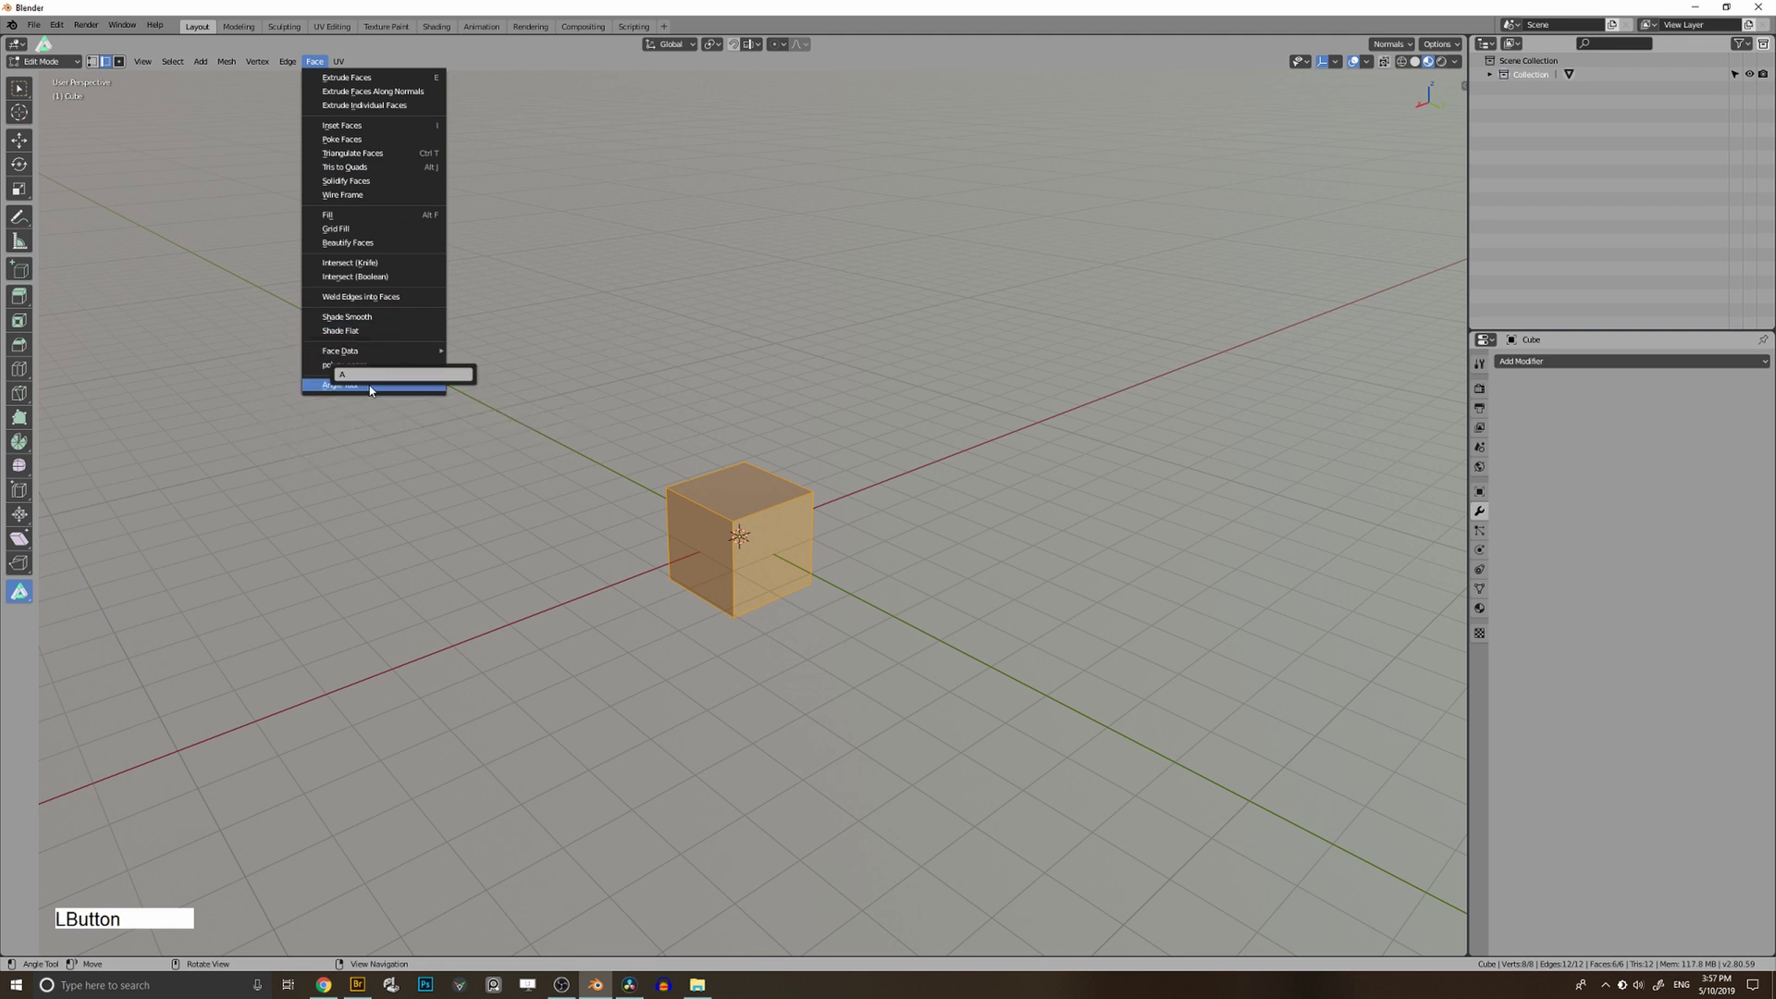
key("b")
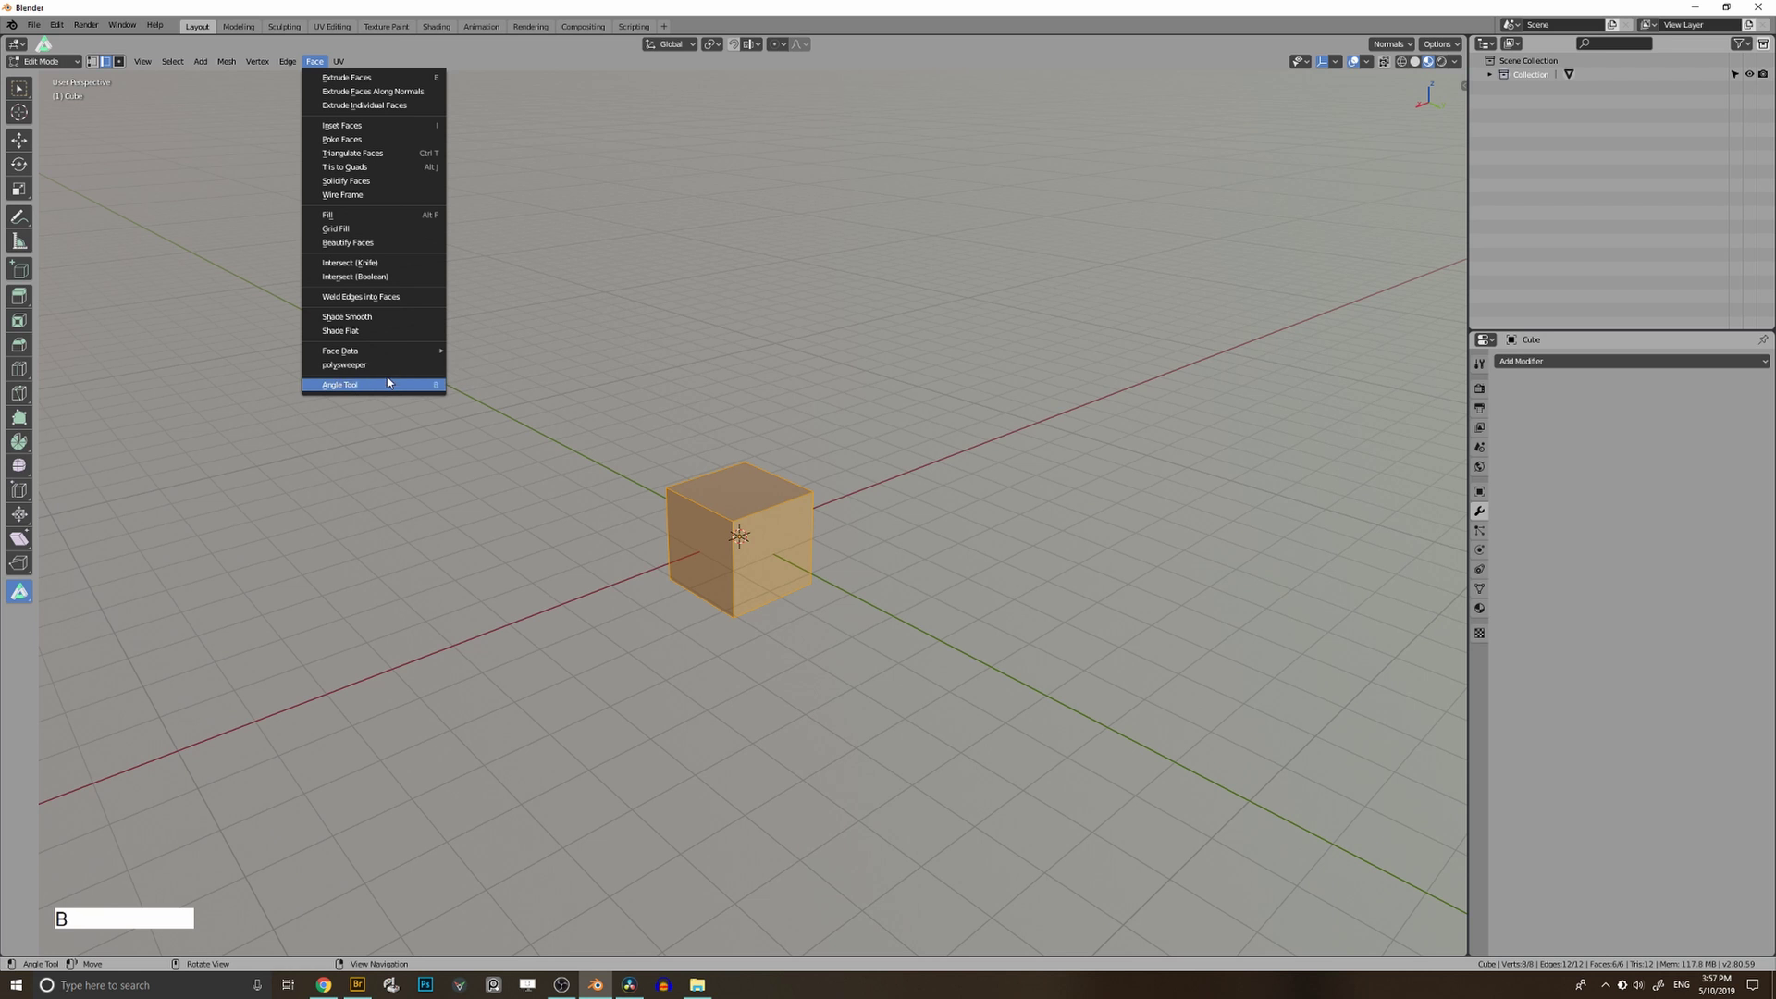
key("Tab")
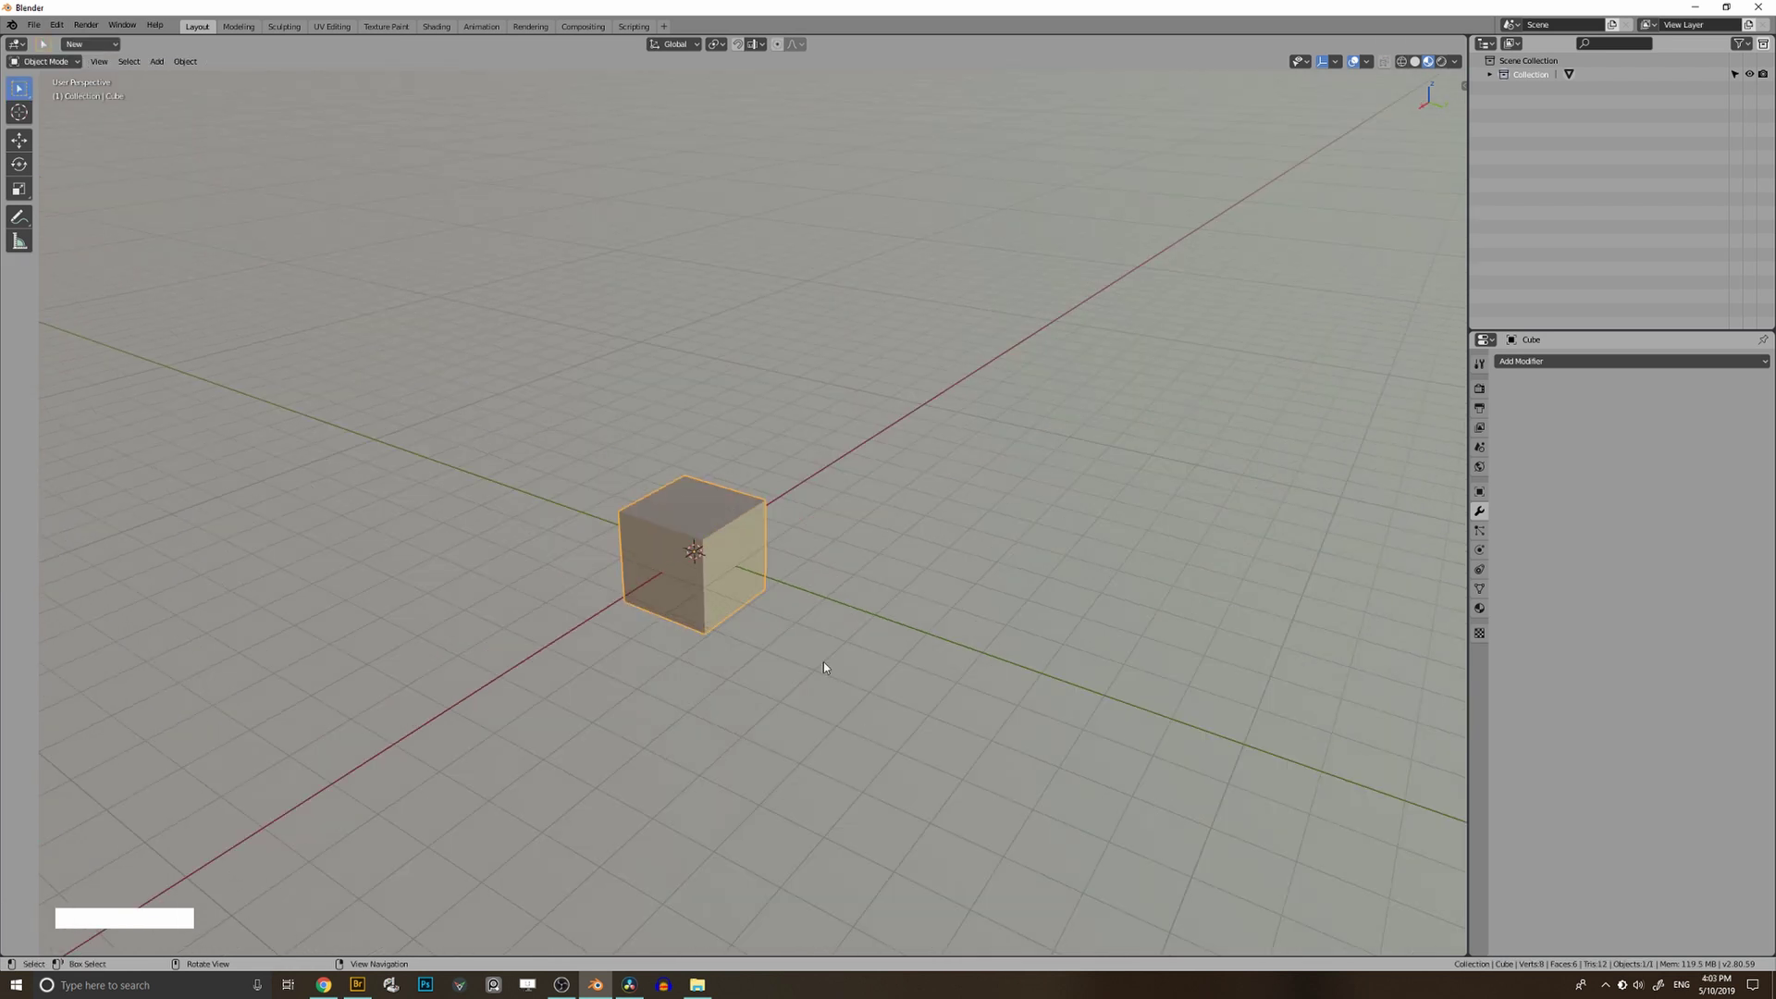
Sweep the cube's top face around one of its top edges with the Angle Tool.
key("Tab")
left_click(696, 501)
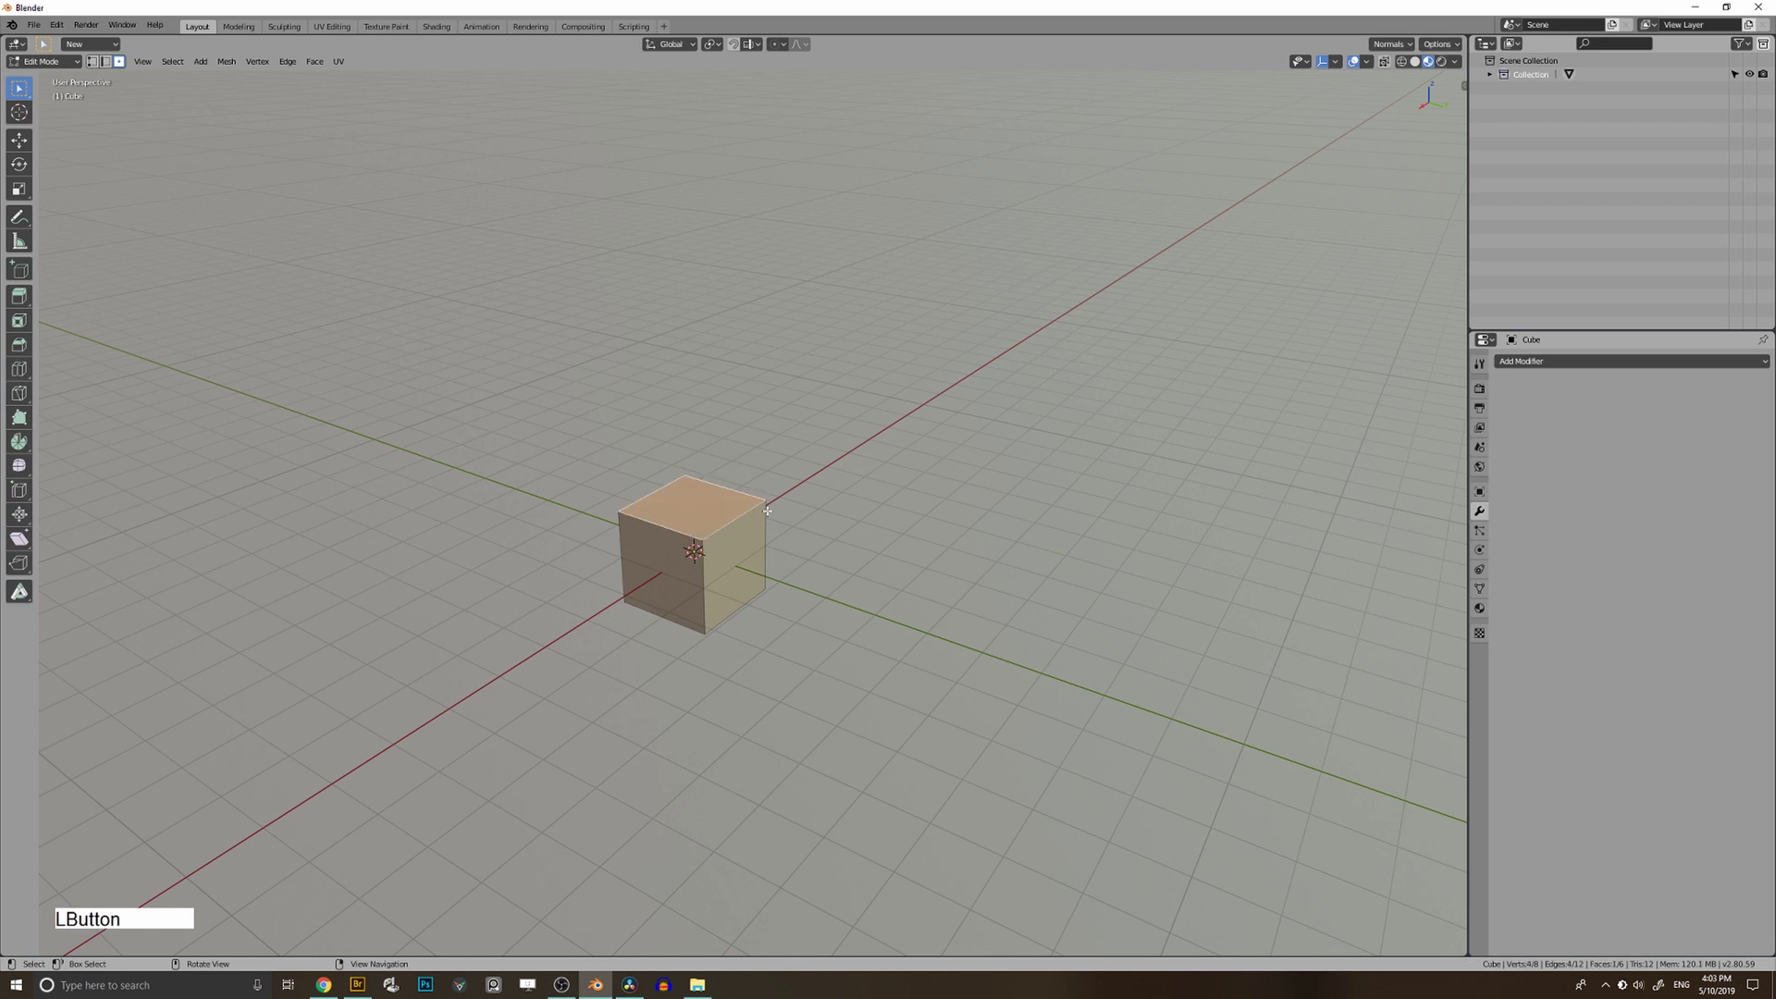
left_click(107, 61)
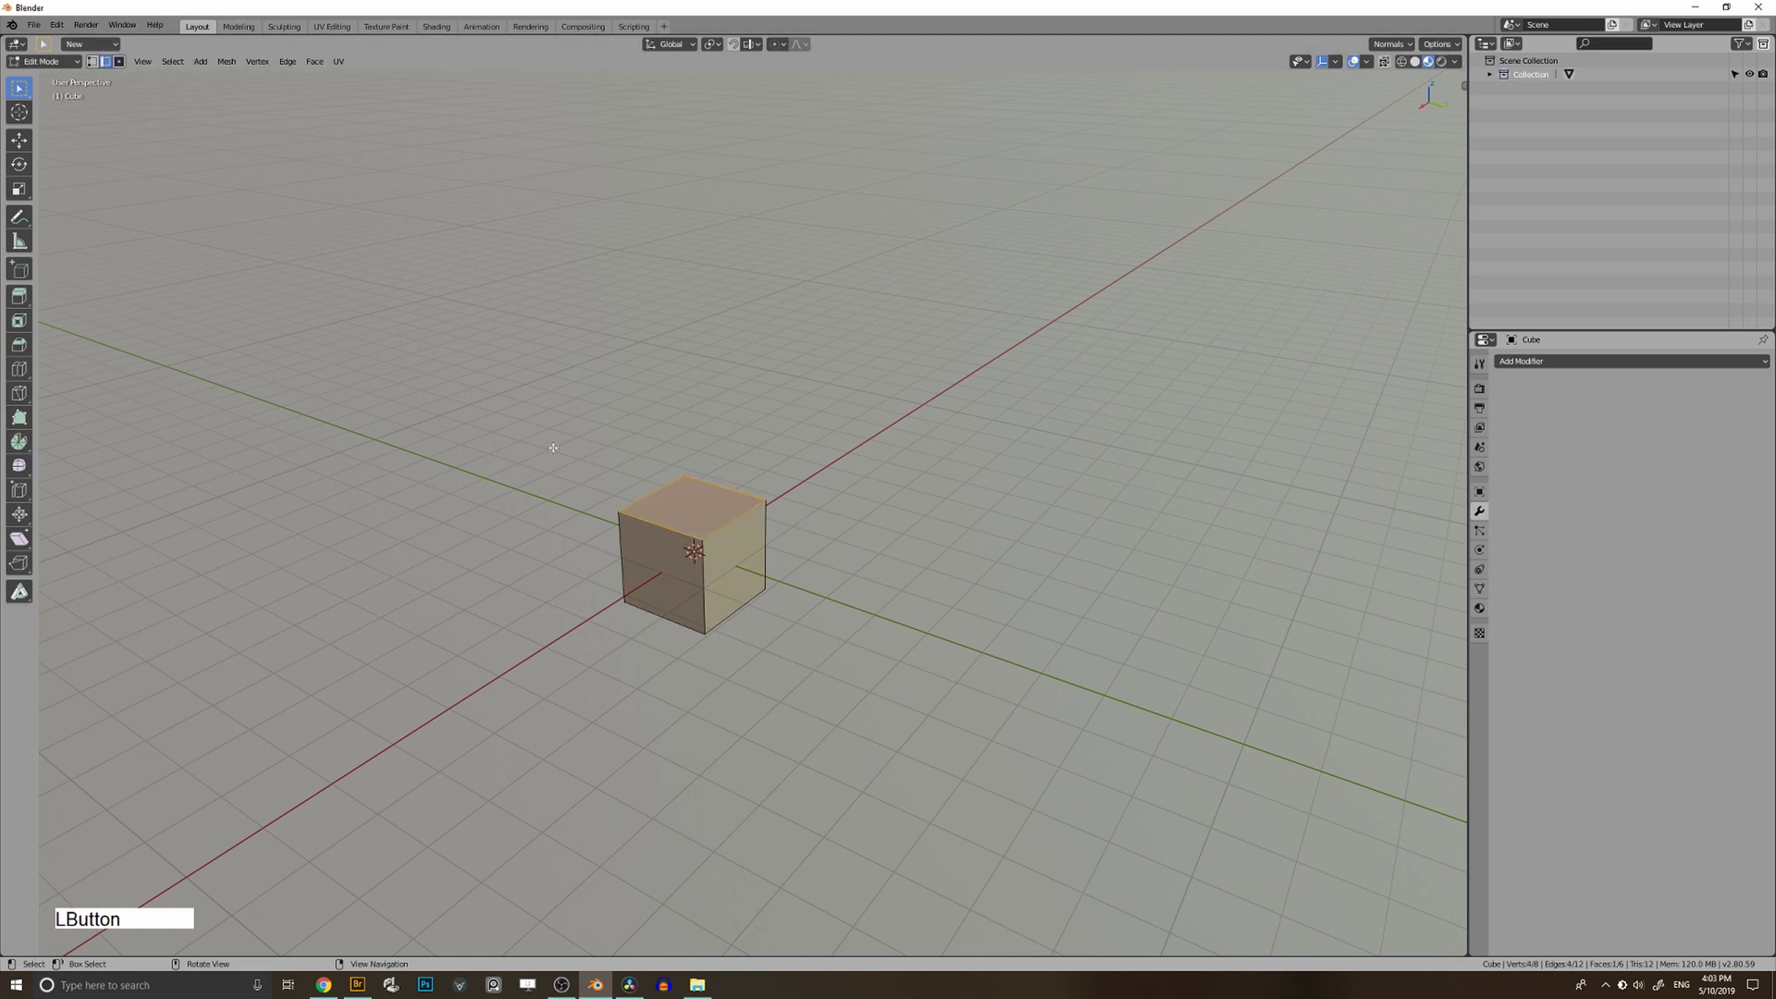
left_click(728, 520, "shift")
left_click(311, 61)
left_click(380, 387)
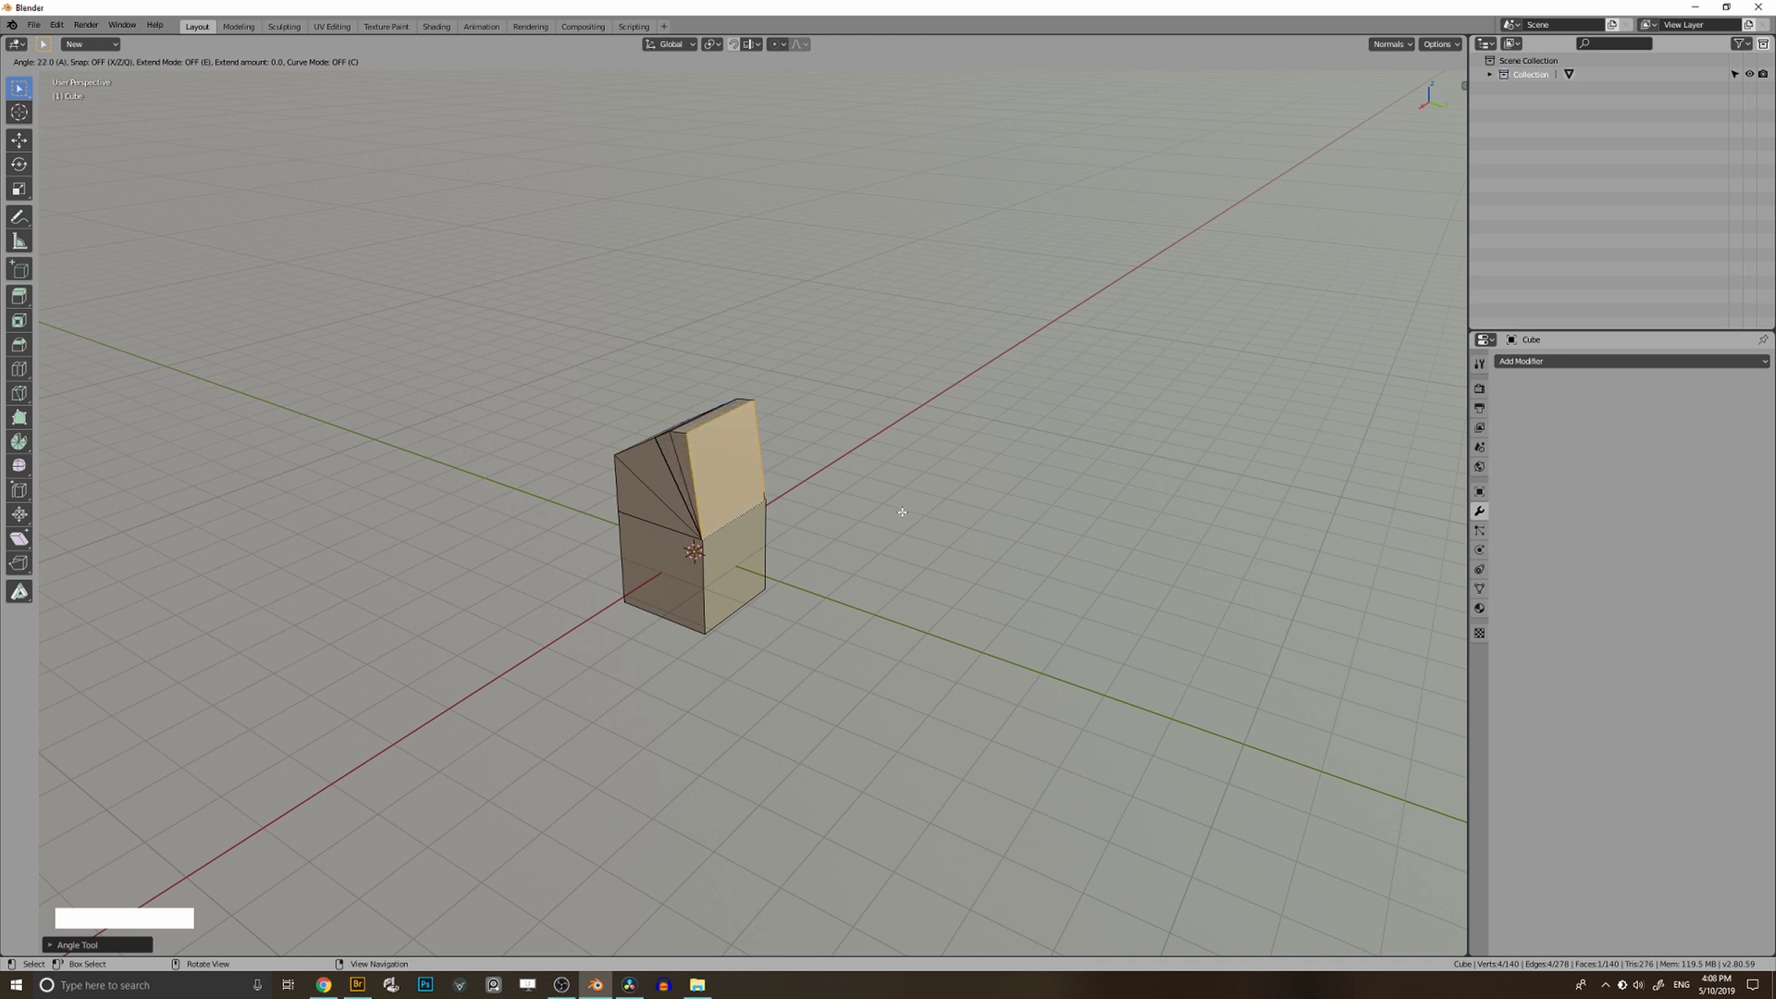
Sweep the swung face further around the same edge with the Angle Tool, cycling the angle snap through 45, 5 and 11.25.
middle_click_drag(891, 516, 916, 503)
key("q")
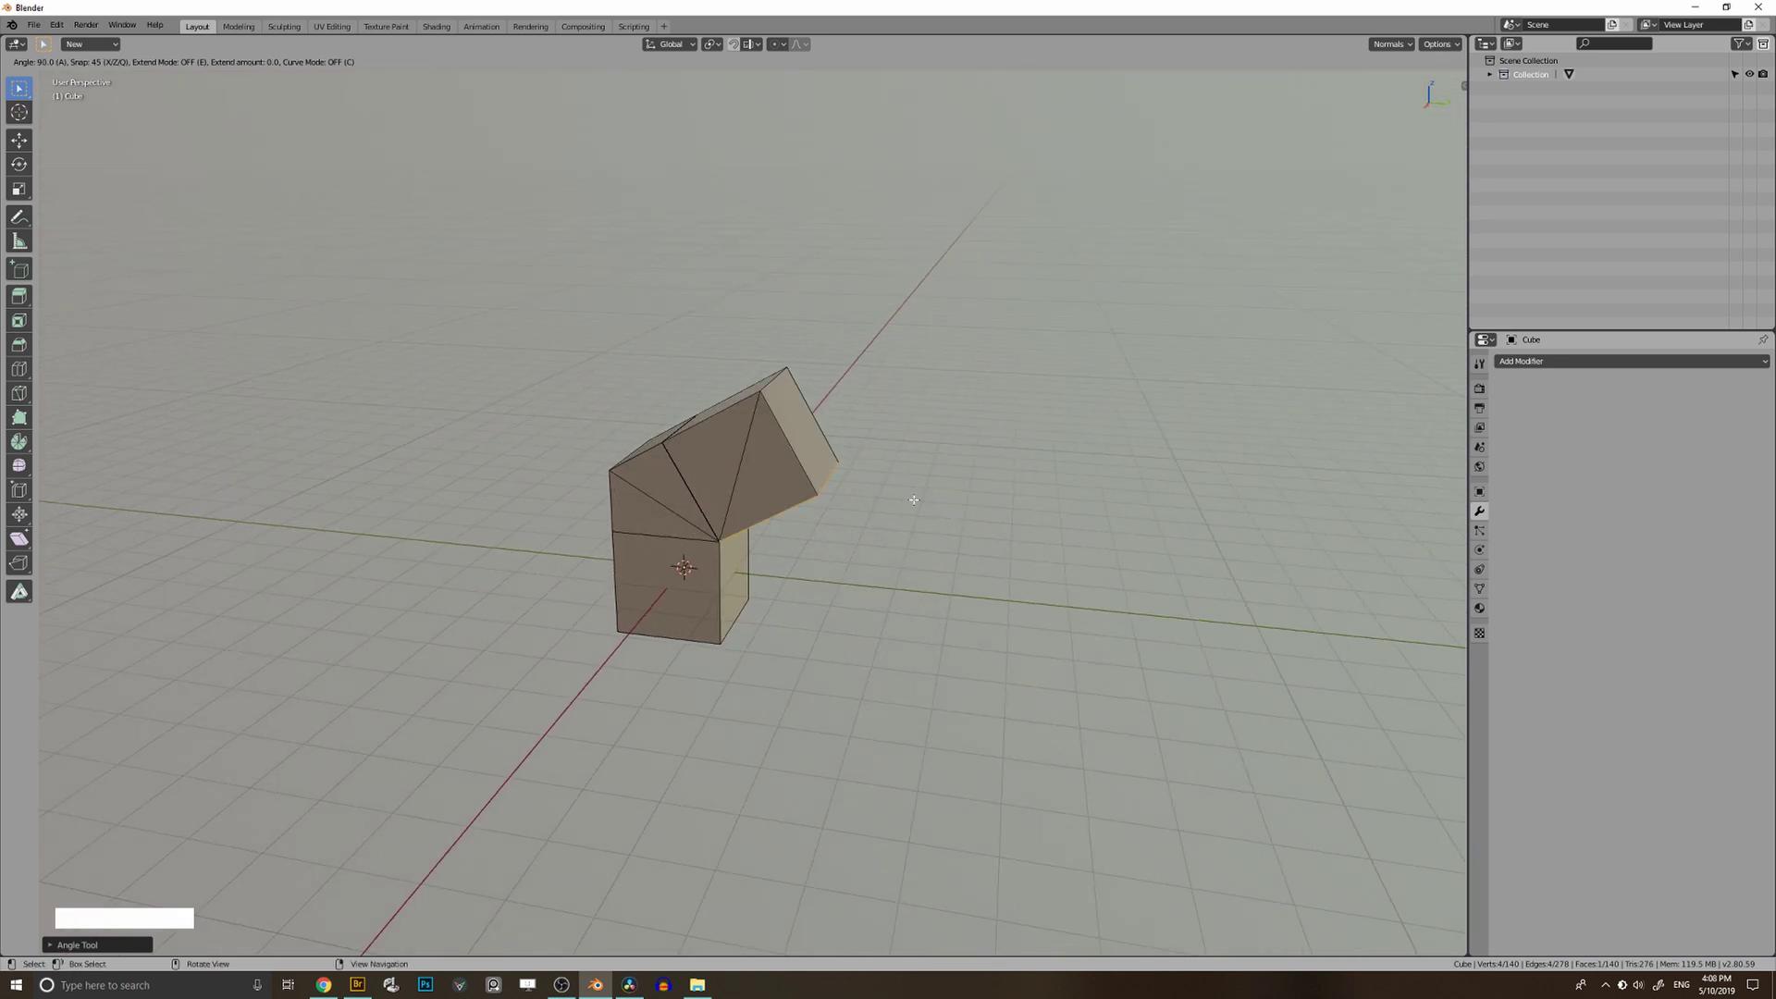
middle_click_drag(927, 500, 897, 503)
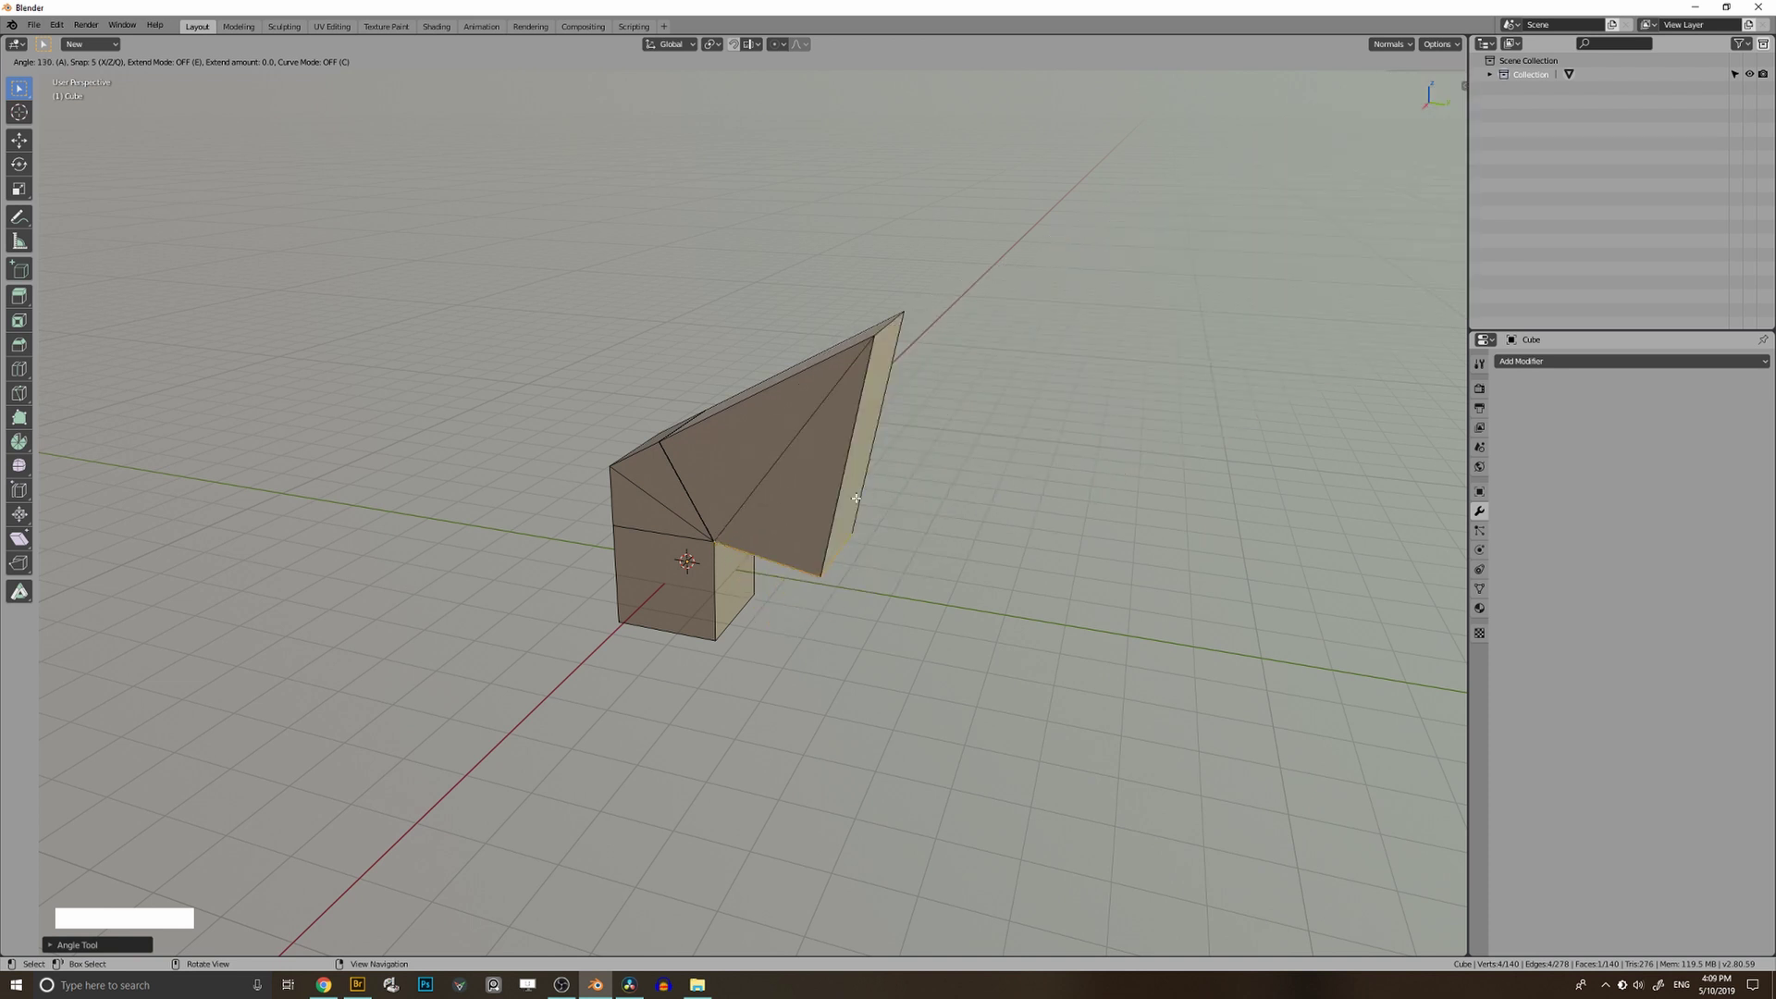
mouse_move(833, 501)
middle_mouse_down()
mouse_move(661, 486)
mouse_move(864, 489)
middle_mouse_up()
key("x")
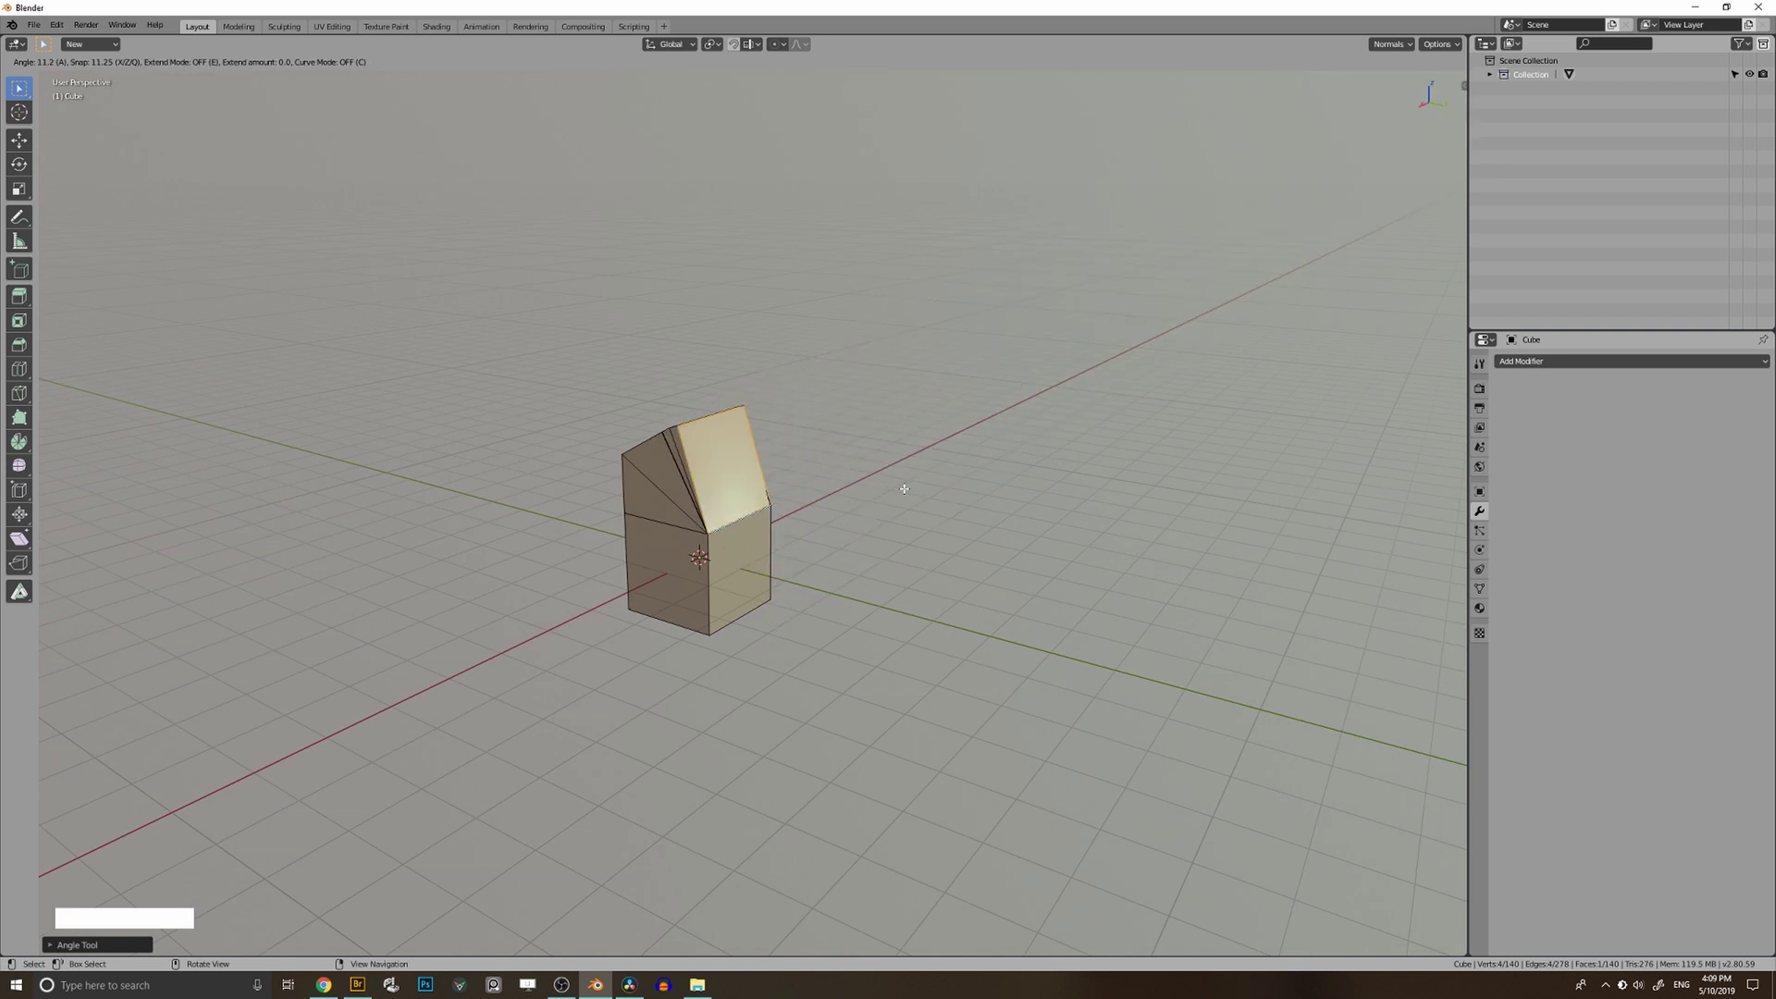
left_click(878, 490)
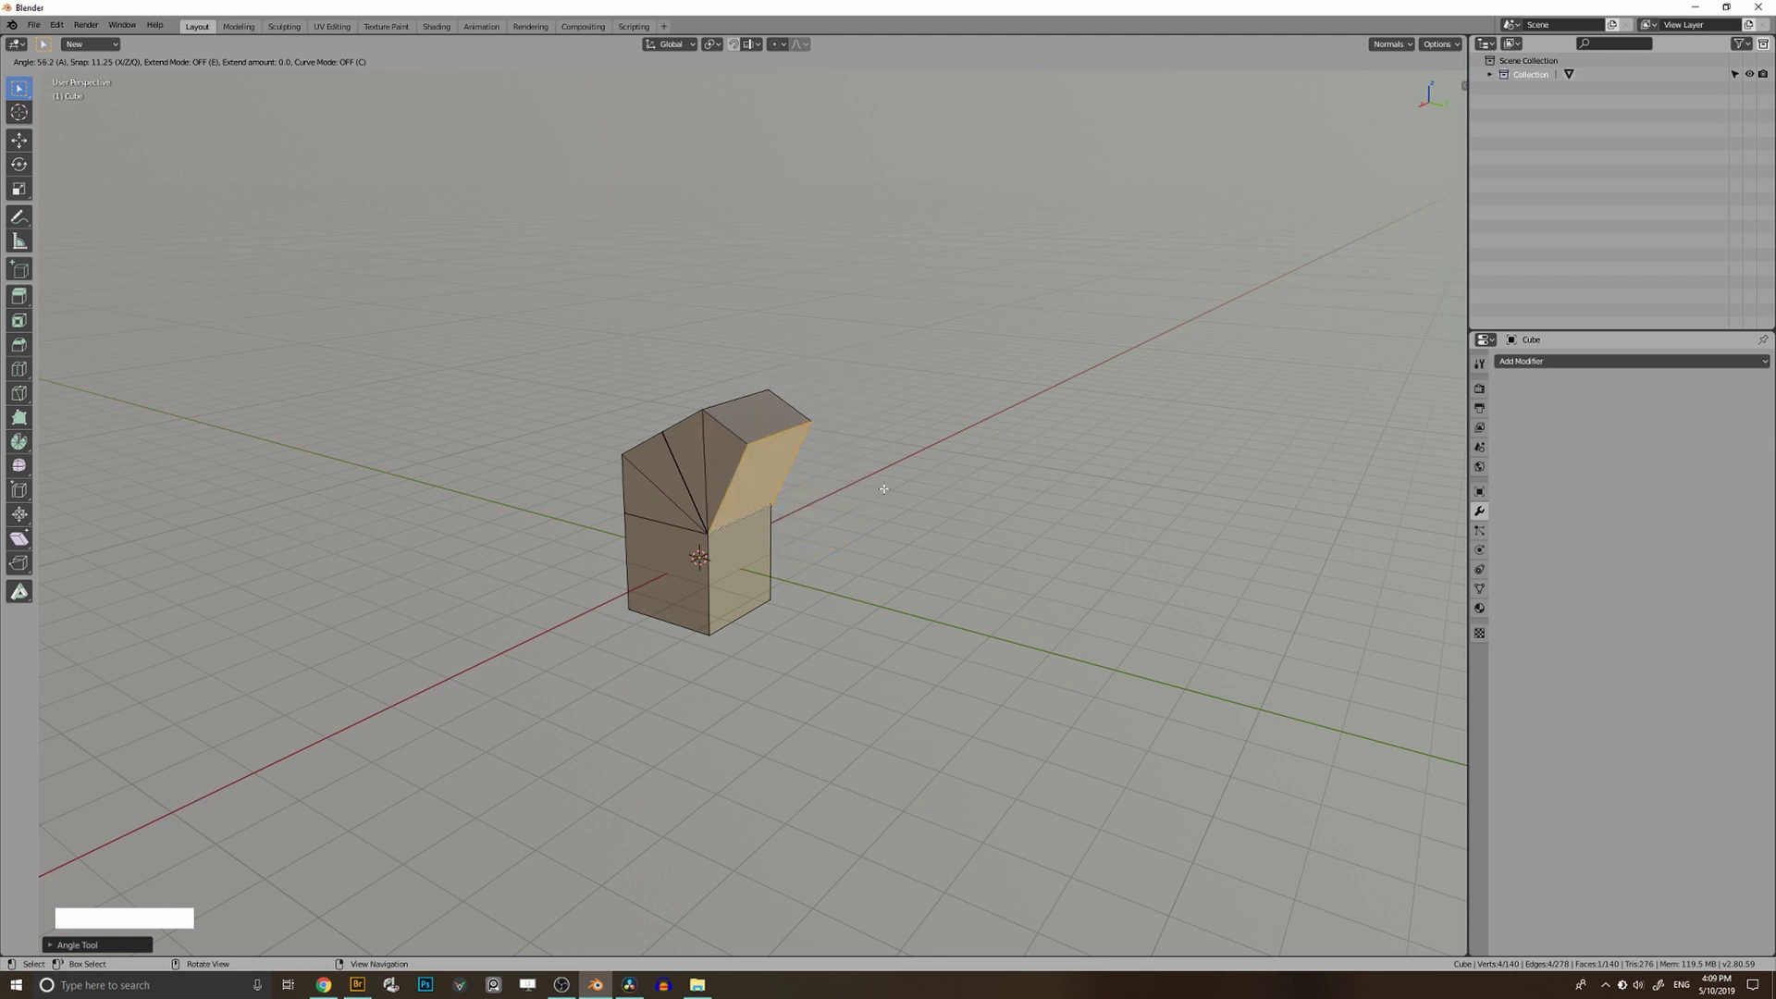
Extrude the end face straight outward and bend the new end downward with the Angle Tool.
key("e")
left_click(992, 553)
scroll(988, 557, "down", 2)
middle_click_drag(978, 560, 1011, 547)
key("x")
left_click(986, 548)
Extrude the end face downward and bend it around its outer edge with the Angle Tool, adjusting the angle numerically.
key("e")
left_click(934, 640)
middle_click_drag(934, 640, 898, 631)
left_click(853, 618, "shift")
key("b")
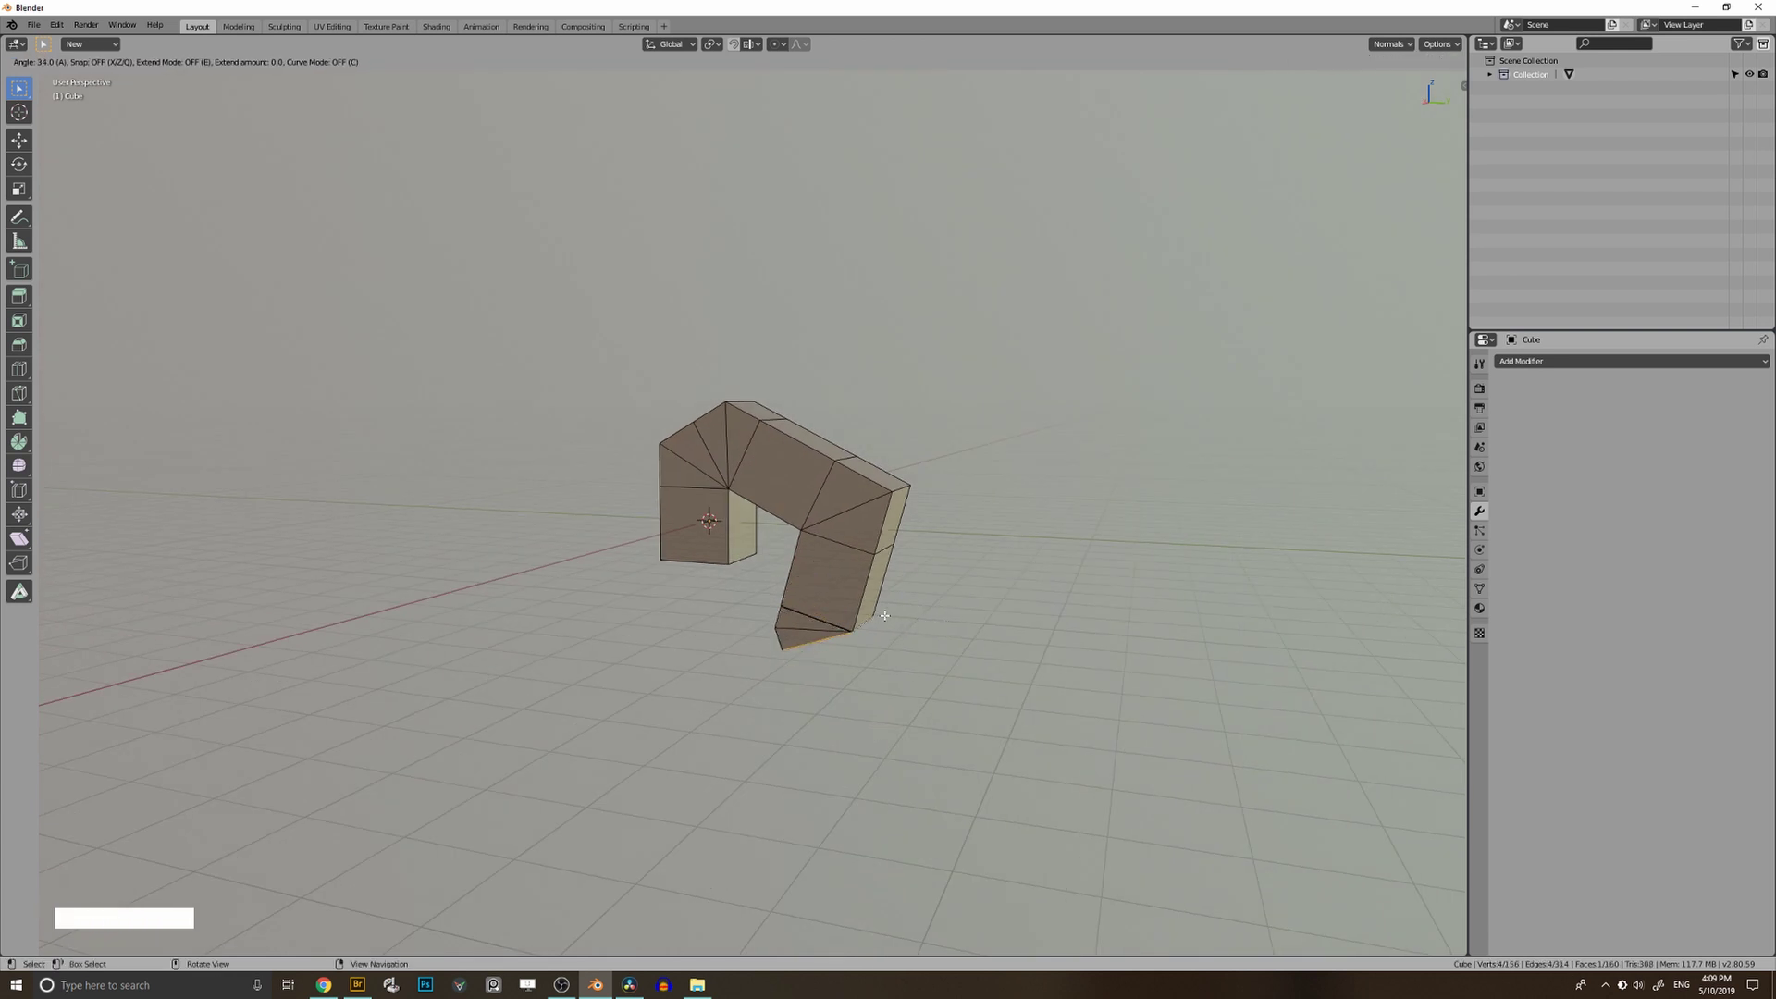
key("KP_6")
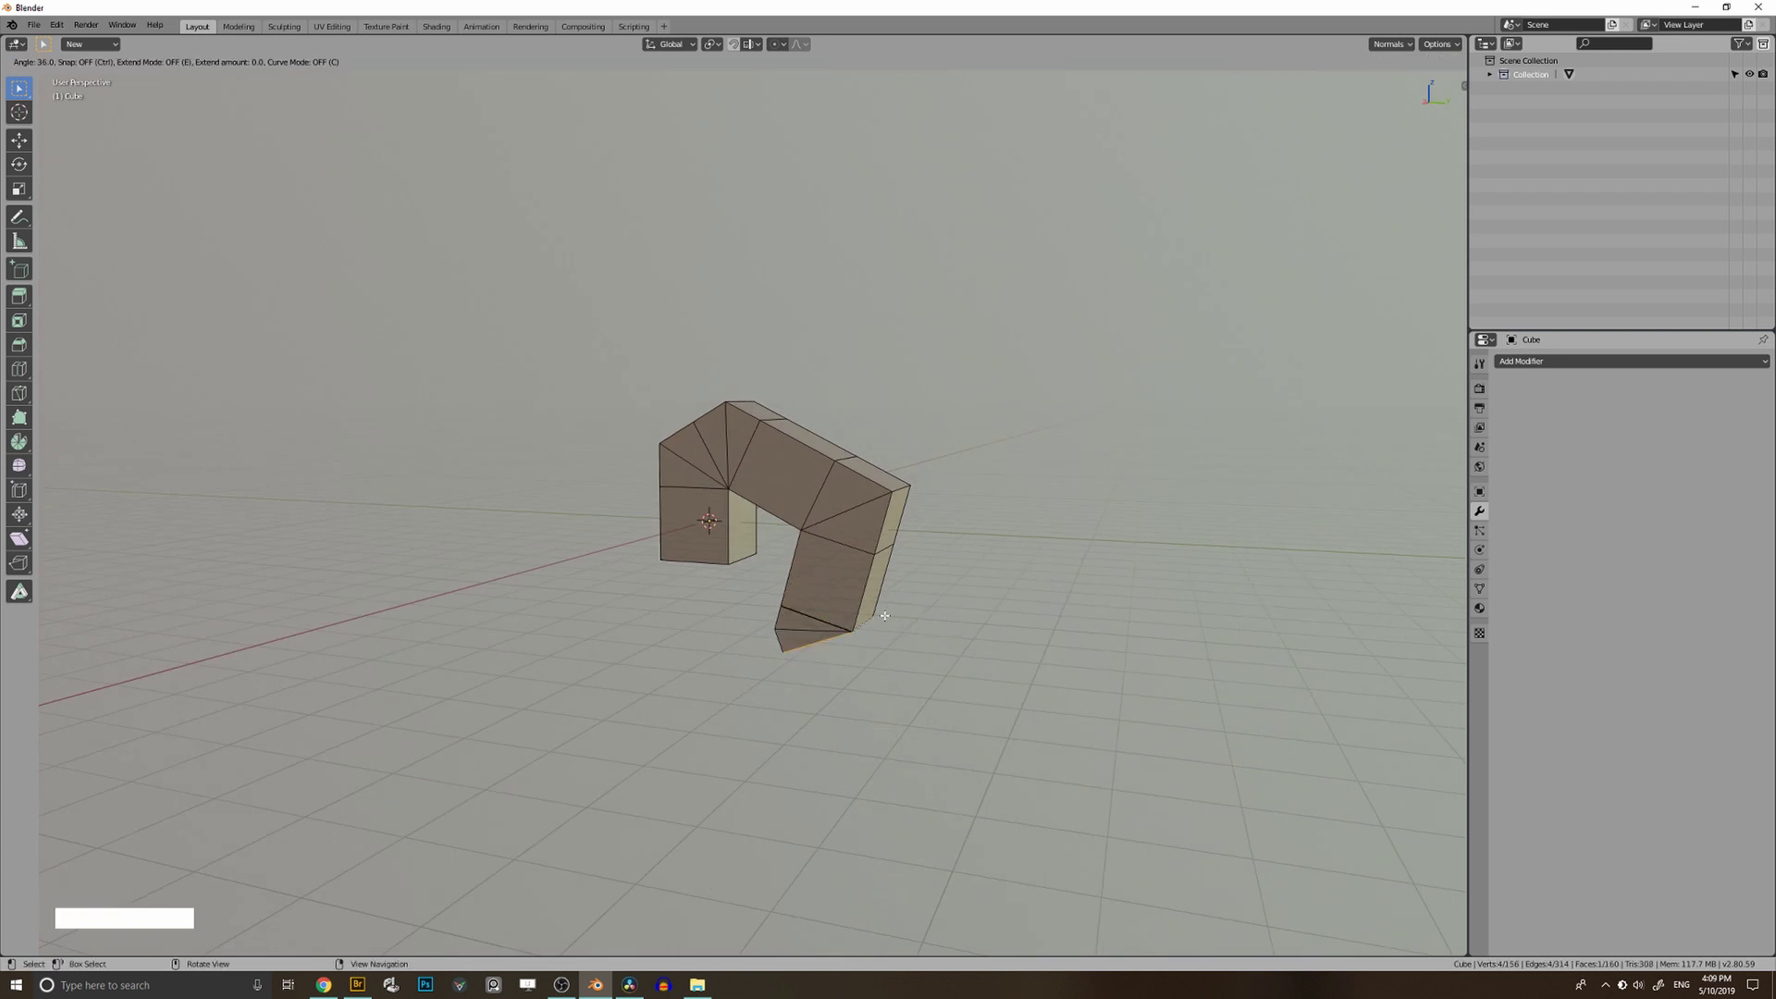
left_click(877, 614)
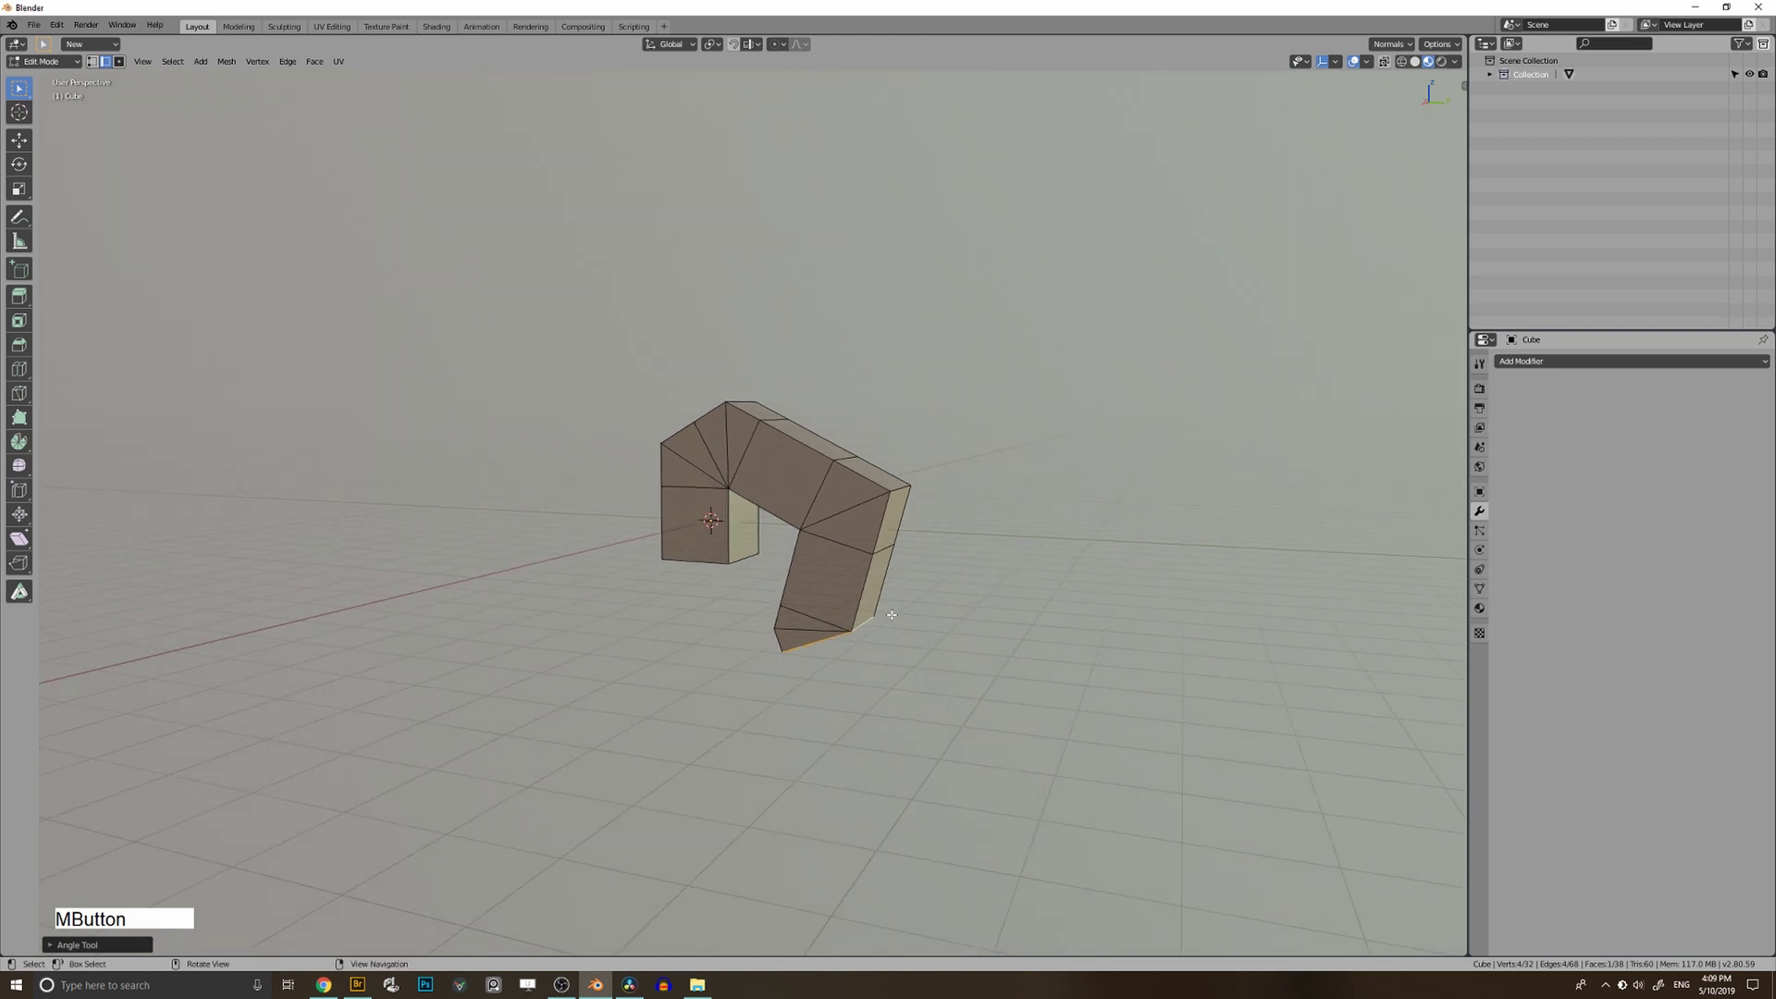
key("F9")
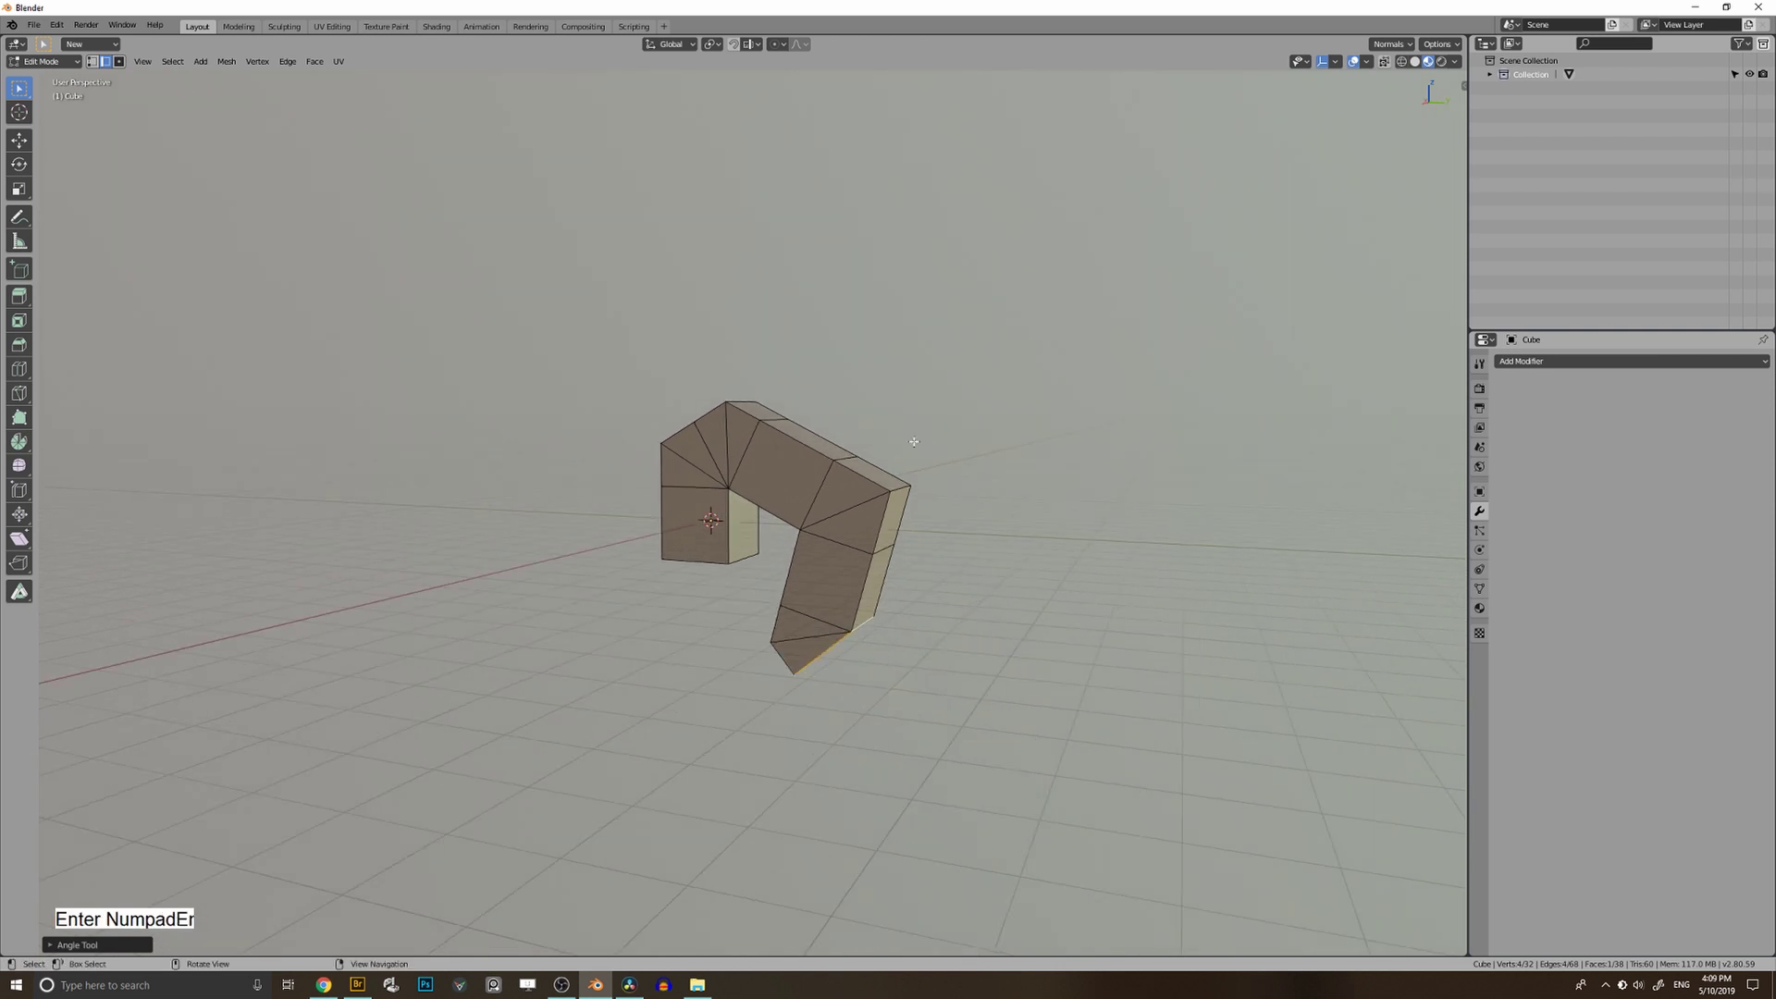
Sweep the lower end face around its outer edge with the Angle Tool, toggling Curve Mode and finishing with it on.
middle_click_drag(913, 444, 1030, 441)
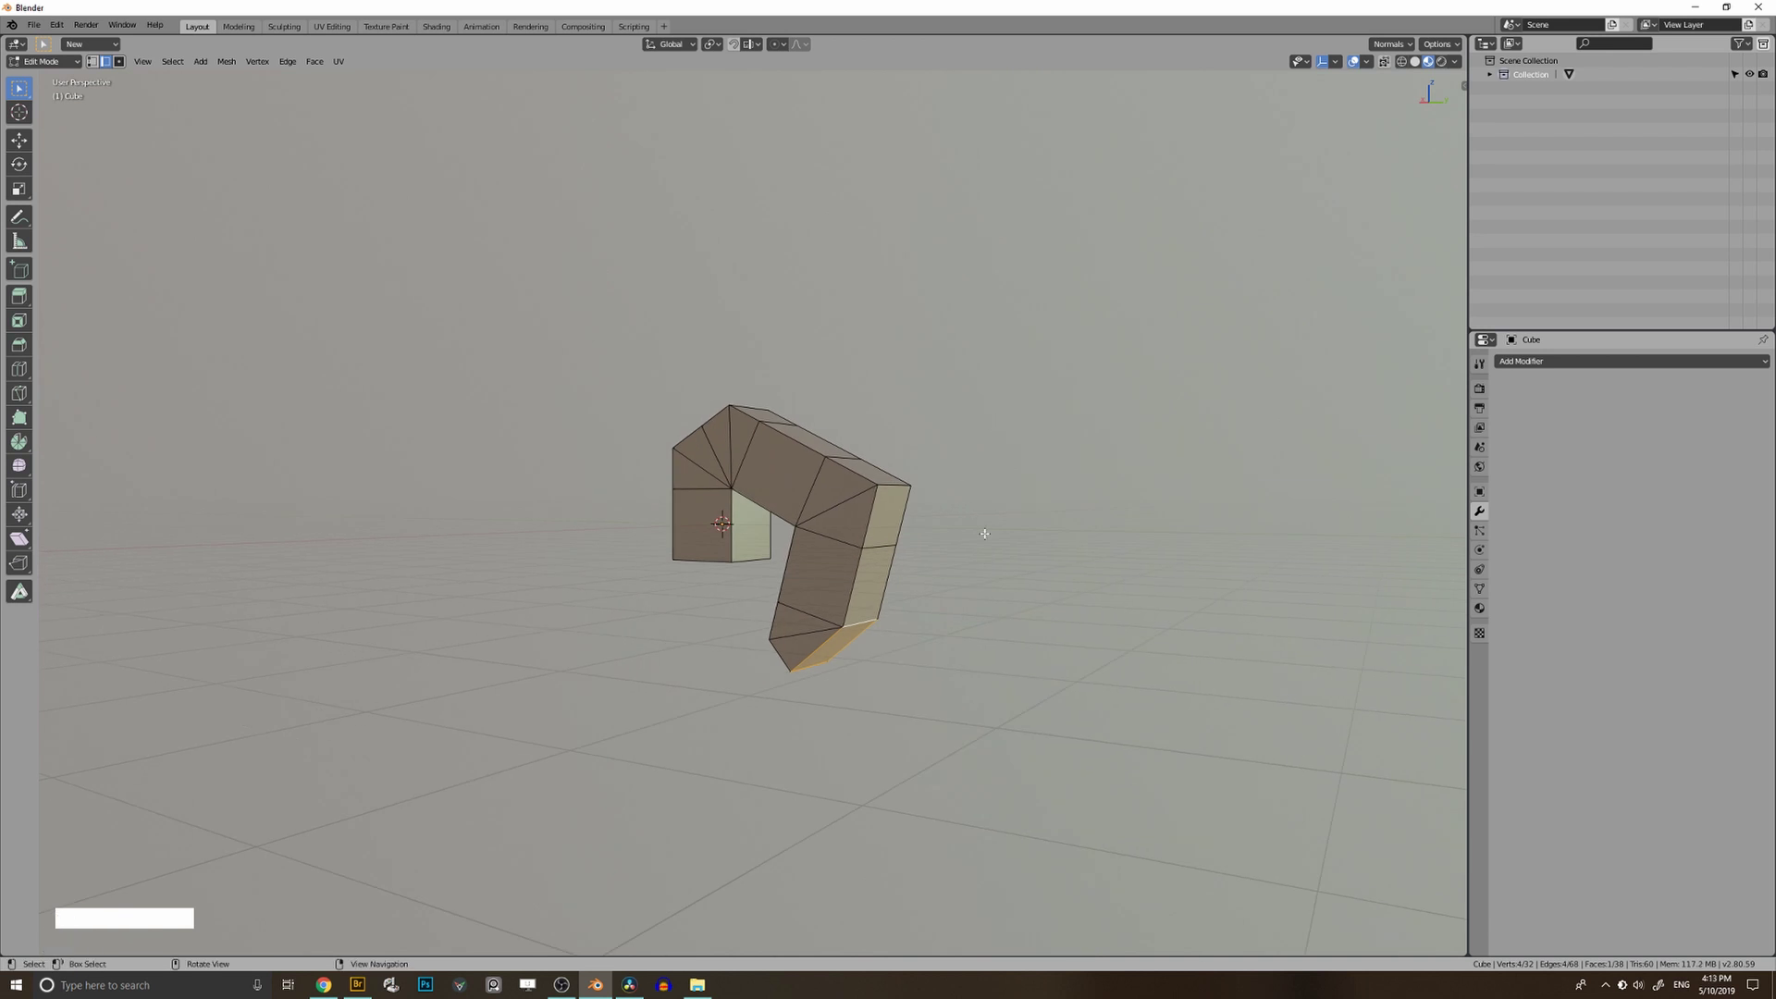
key("b")
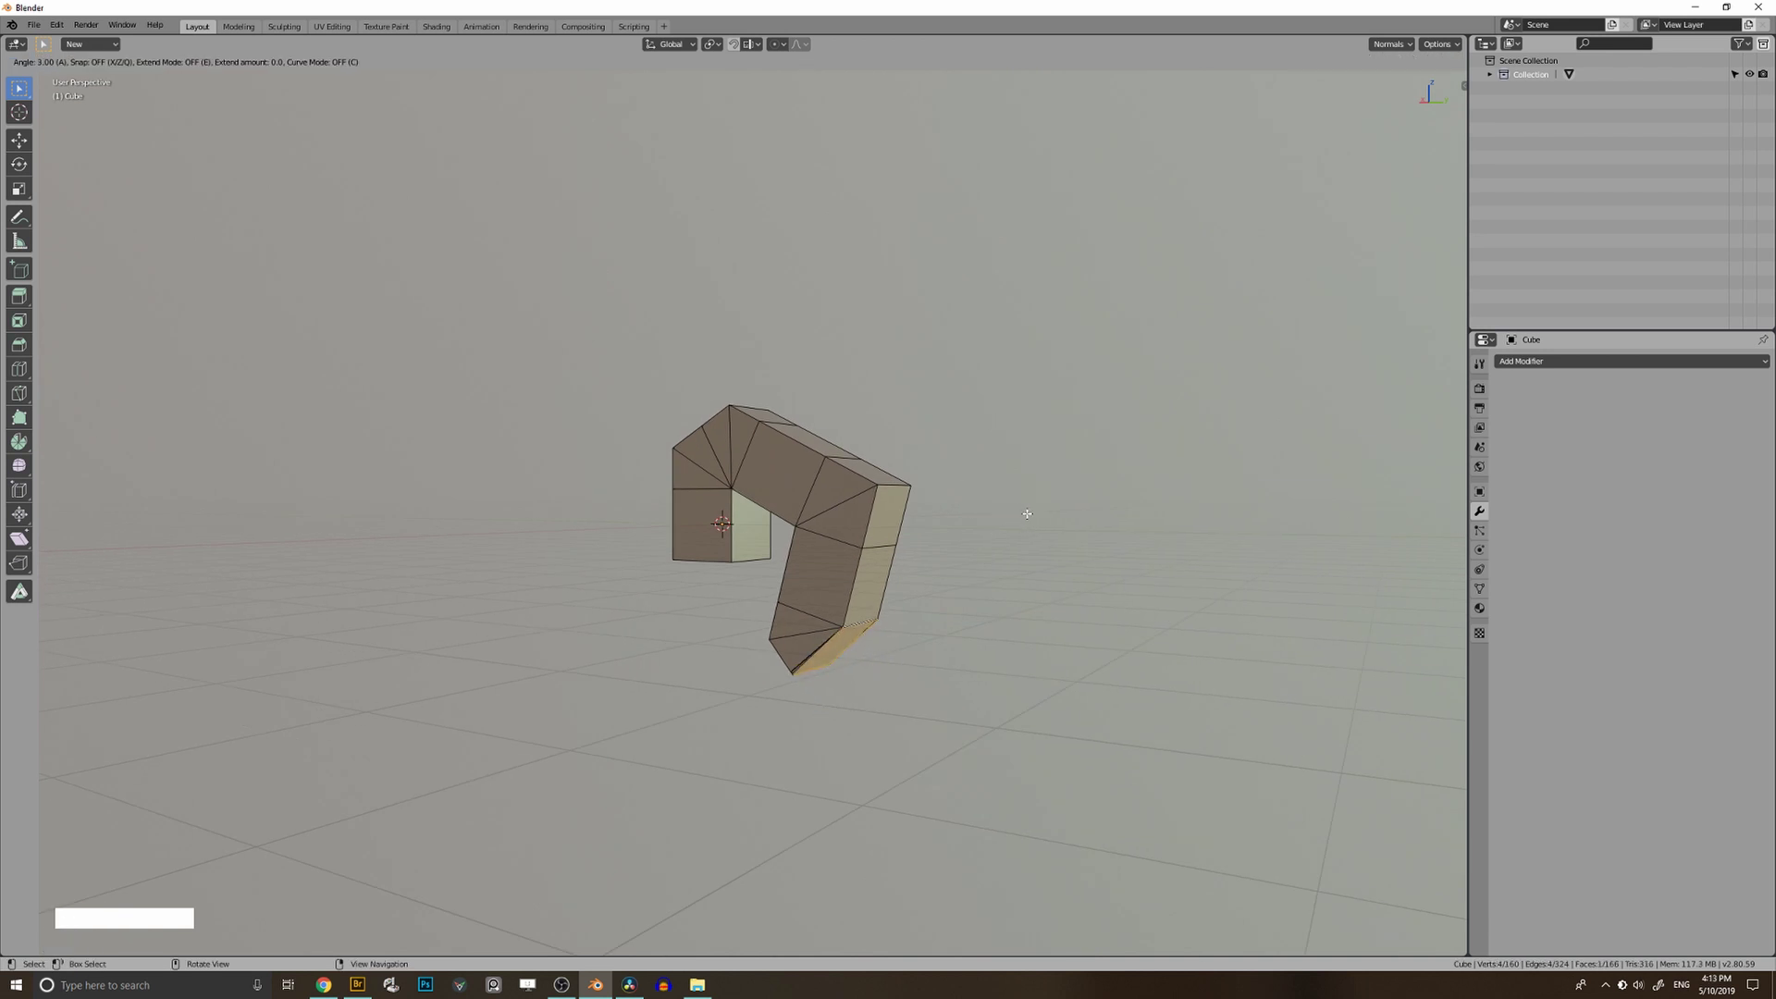
key("c")
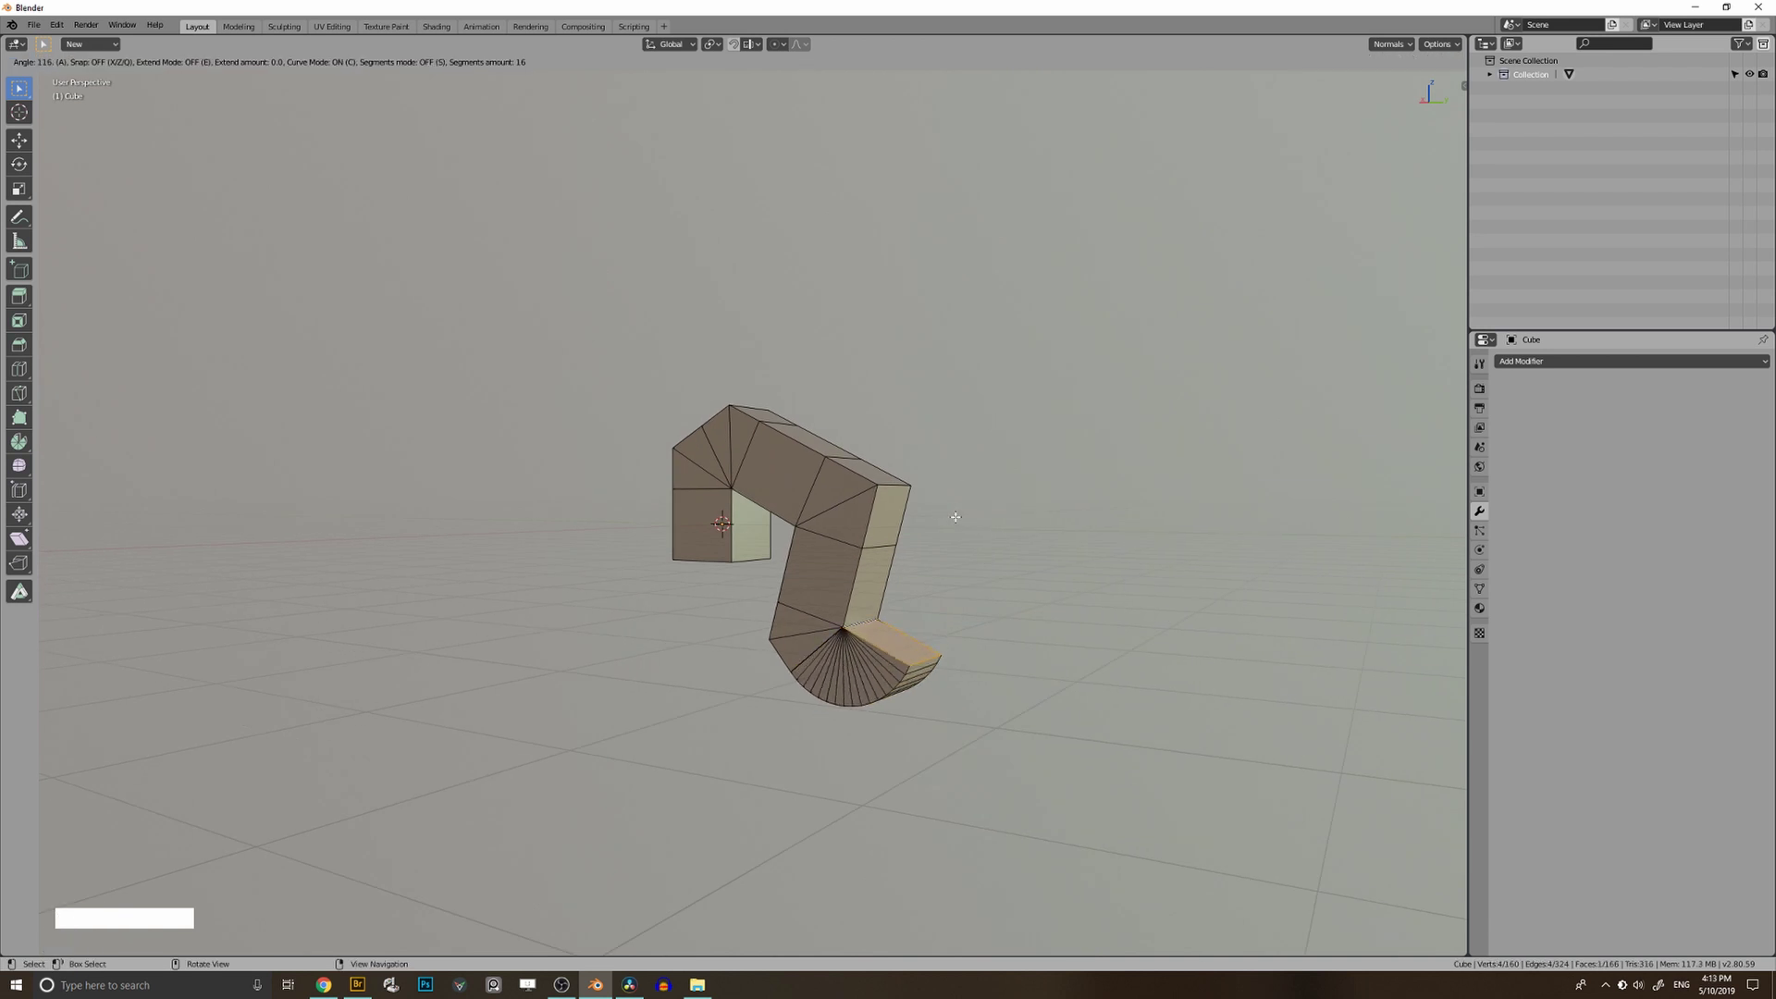
key("c")
key("a")
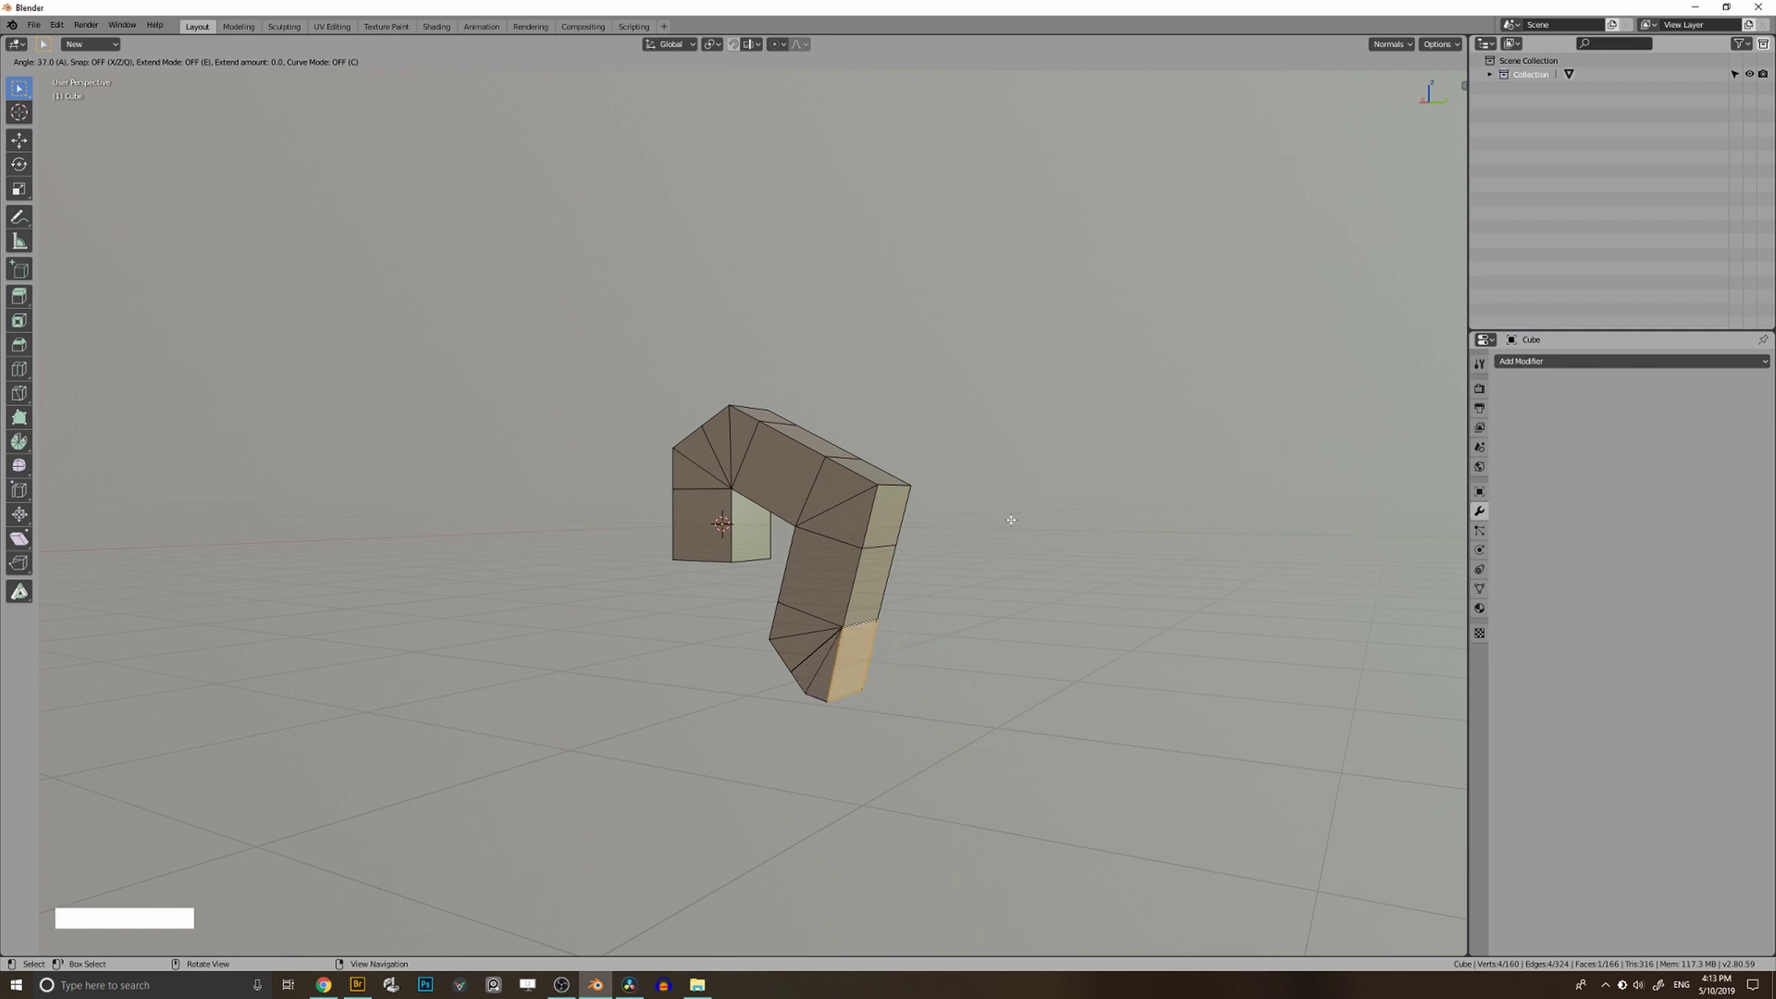
middle_click_drag(991, 515, 94, 375)
key("c")
left_click(1011, 550)
Try spinning the selected end face with the Spin tool, undo it and return to the selection tool.
left_click(19, 442)
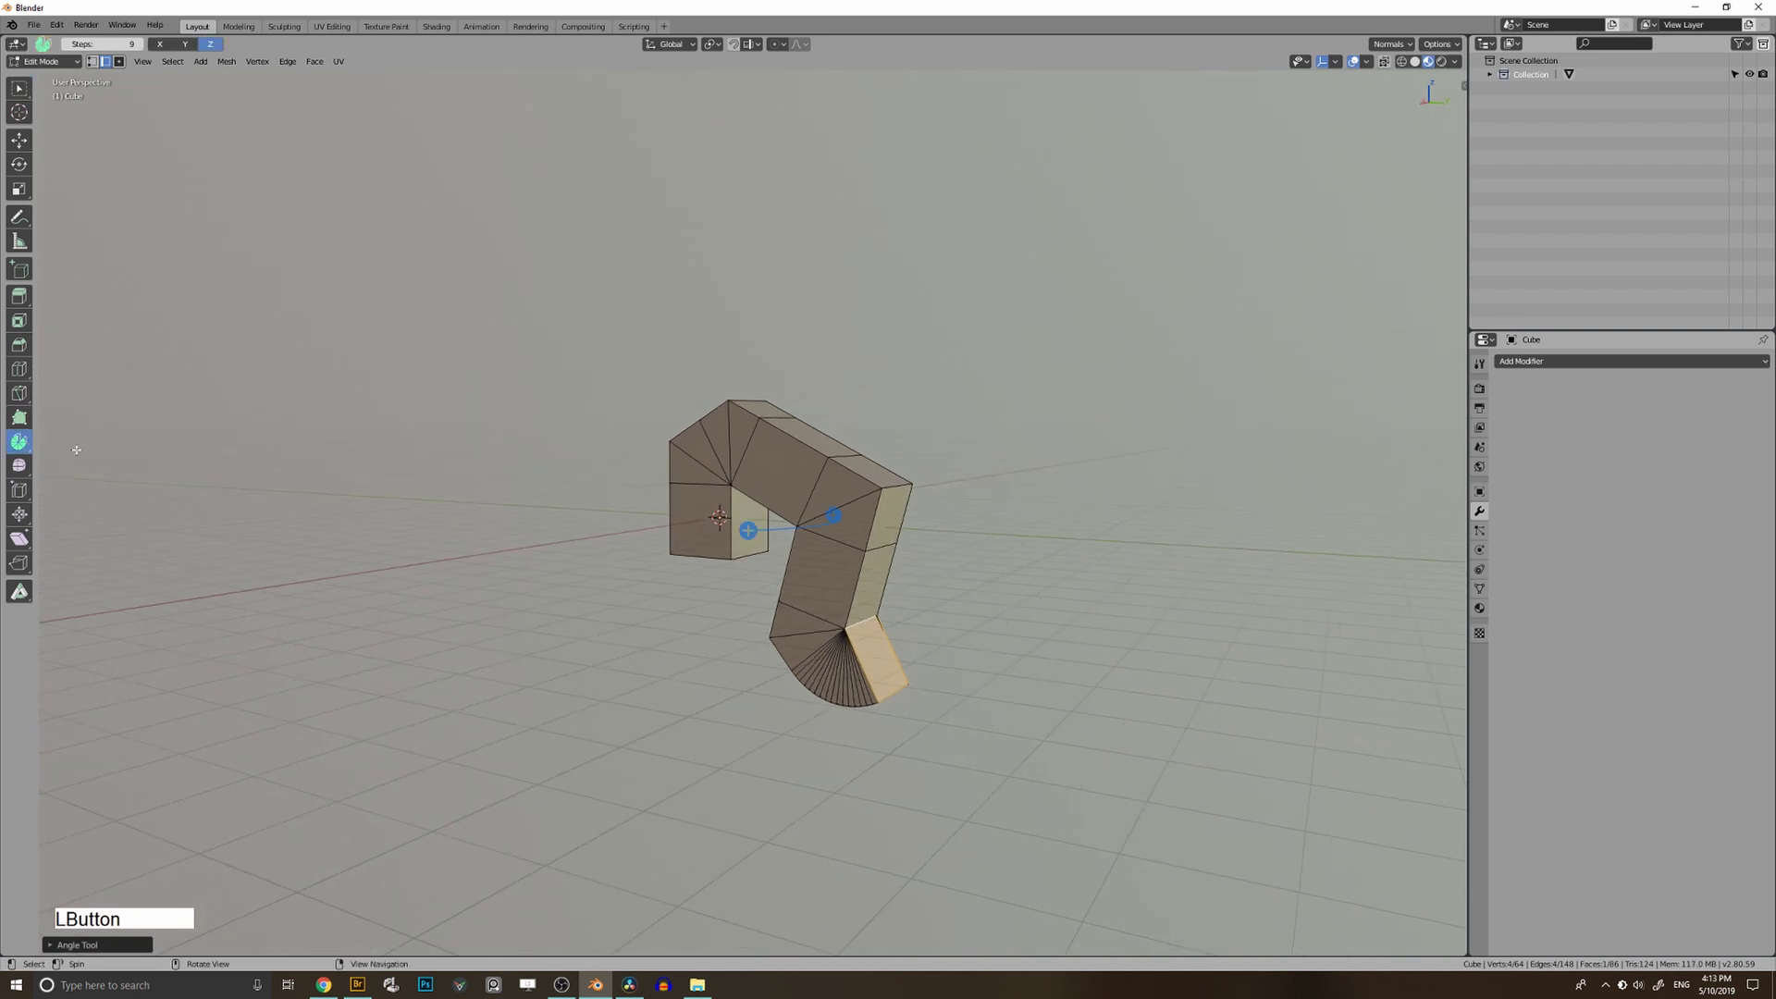
mouse_move(782, 652)
middle_mouse_down()
mouse_move(764, 646)
mouse_move(775, 629)
middle_mouse_up()
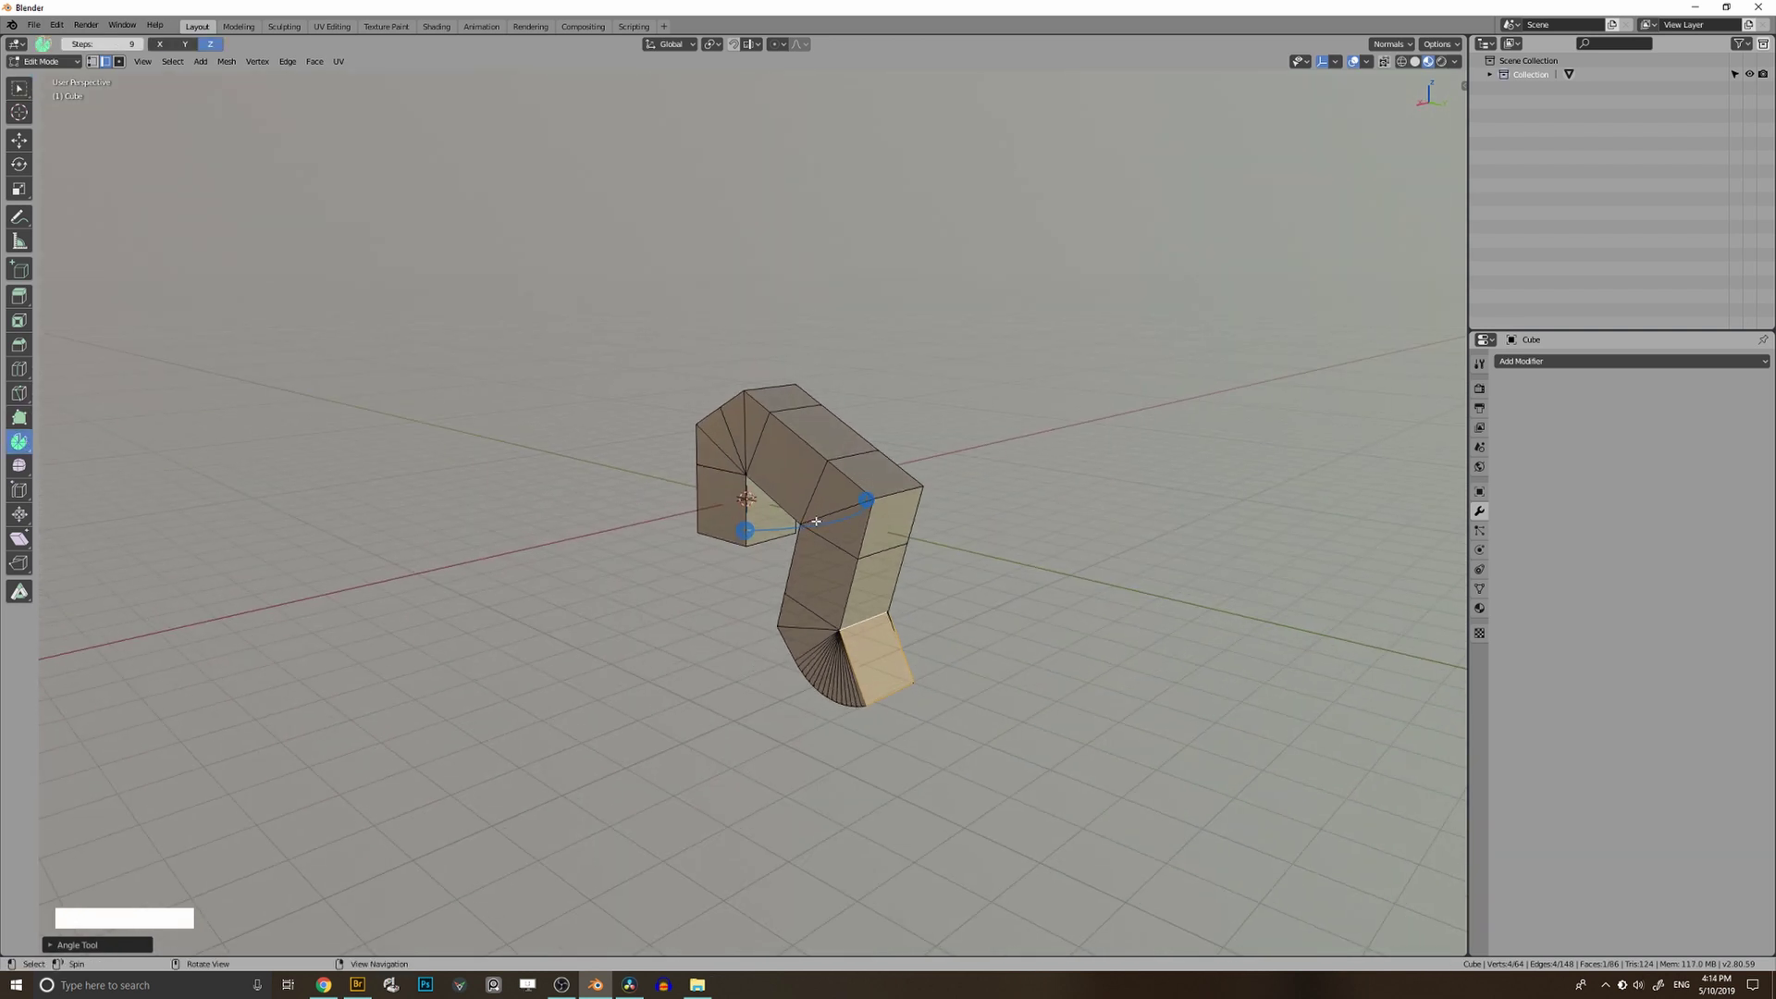
left_click_drag(866, 500, 832, 518)
key("ctrl+z")
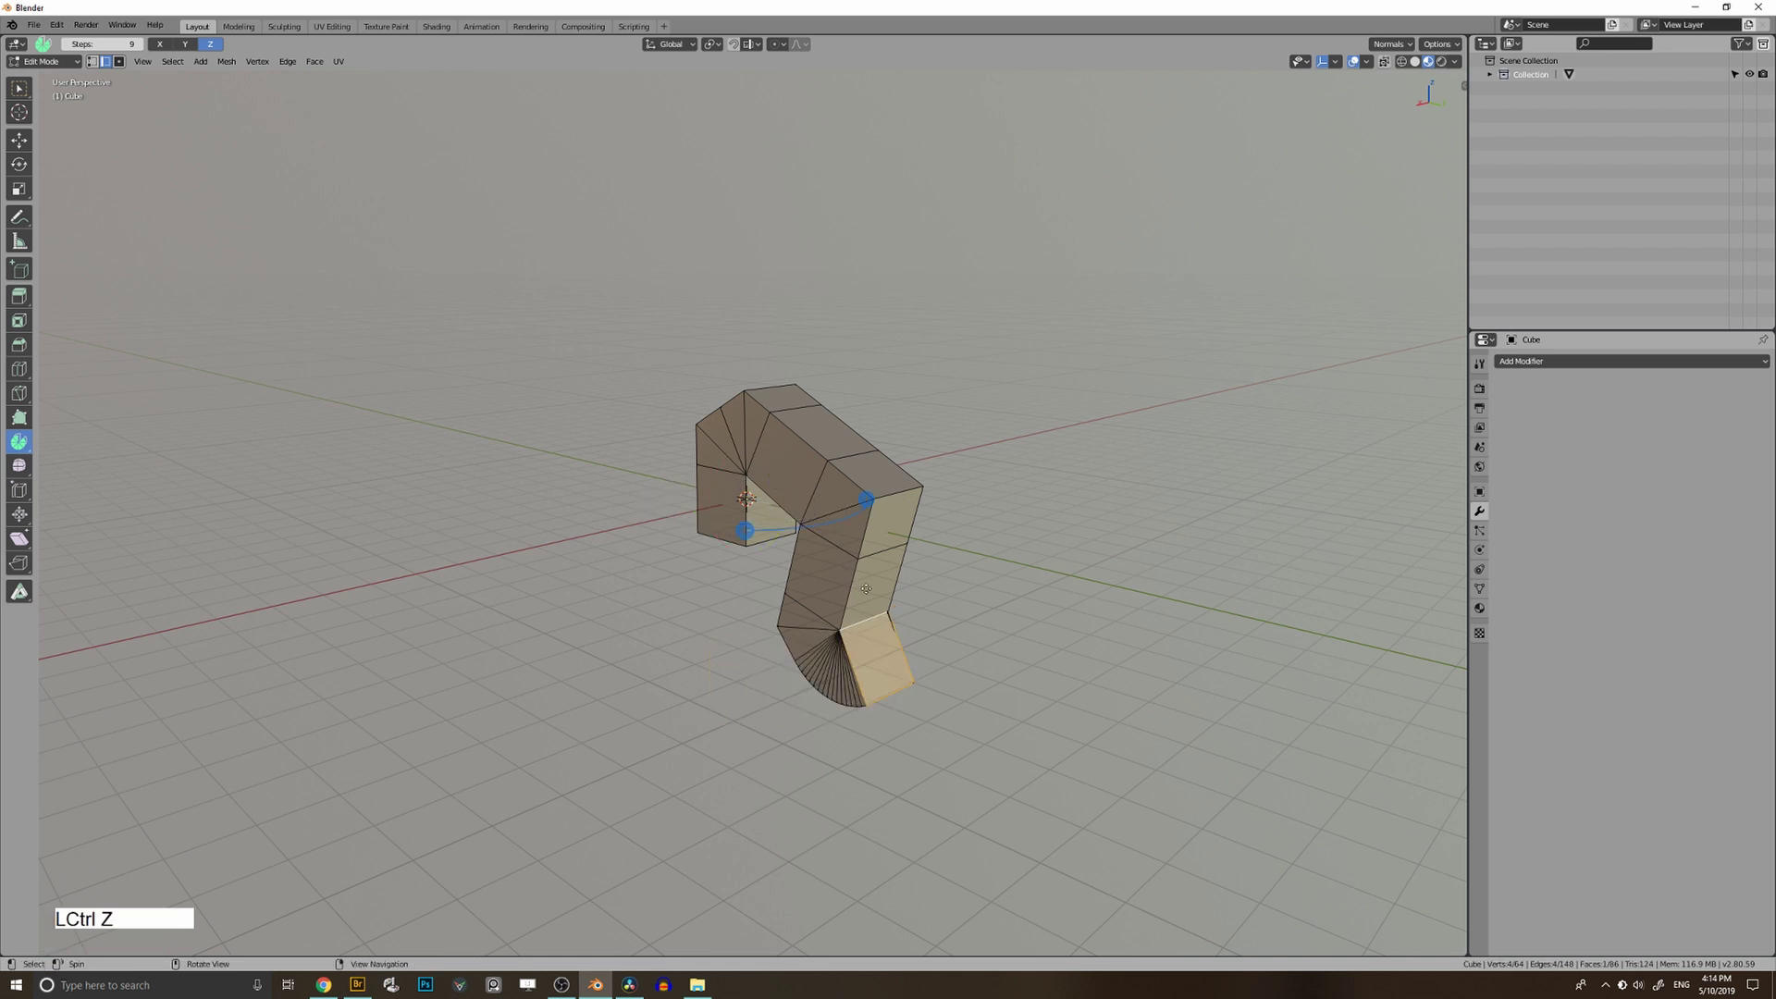
middle_click_drag(873, 652, 908, 646)
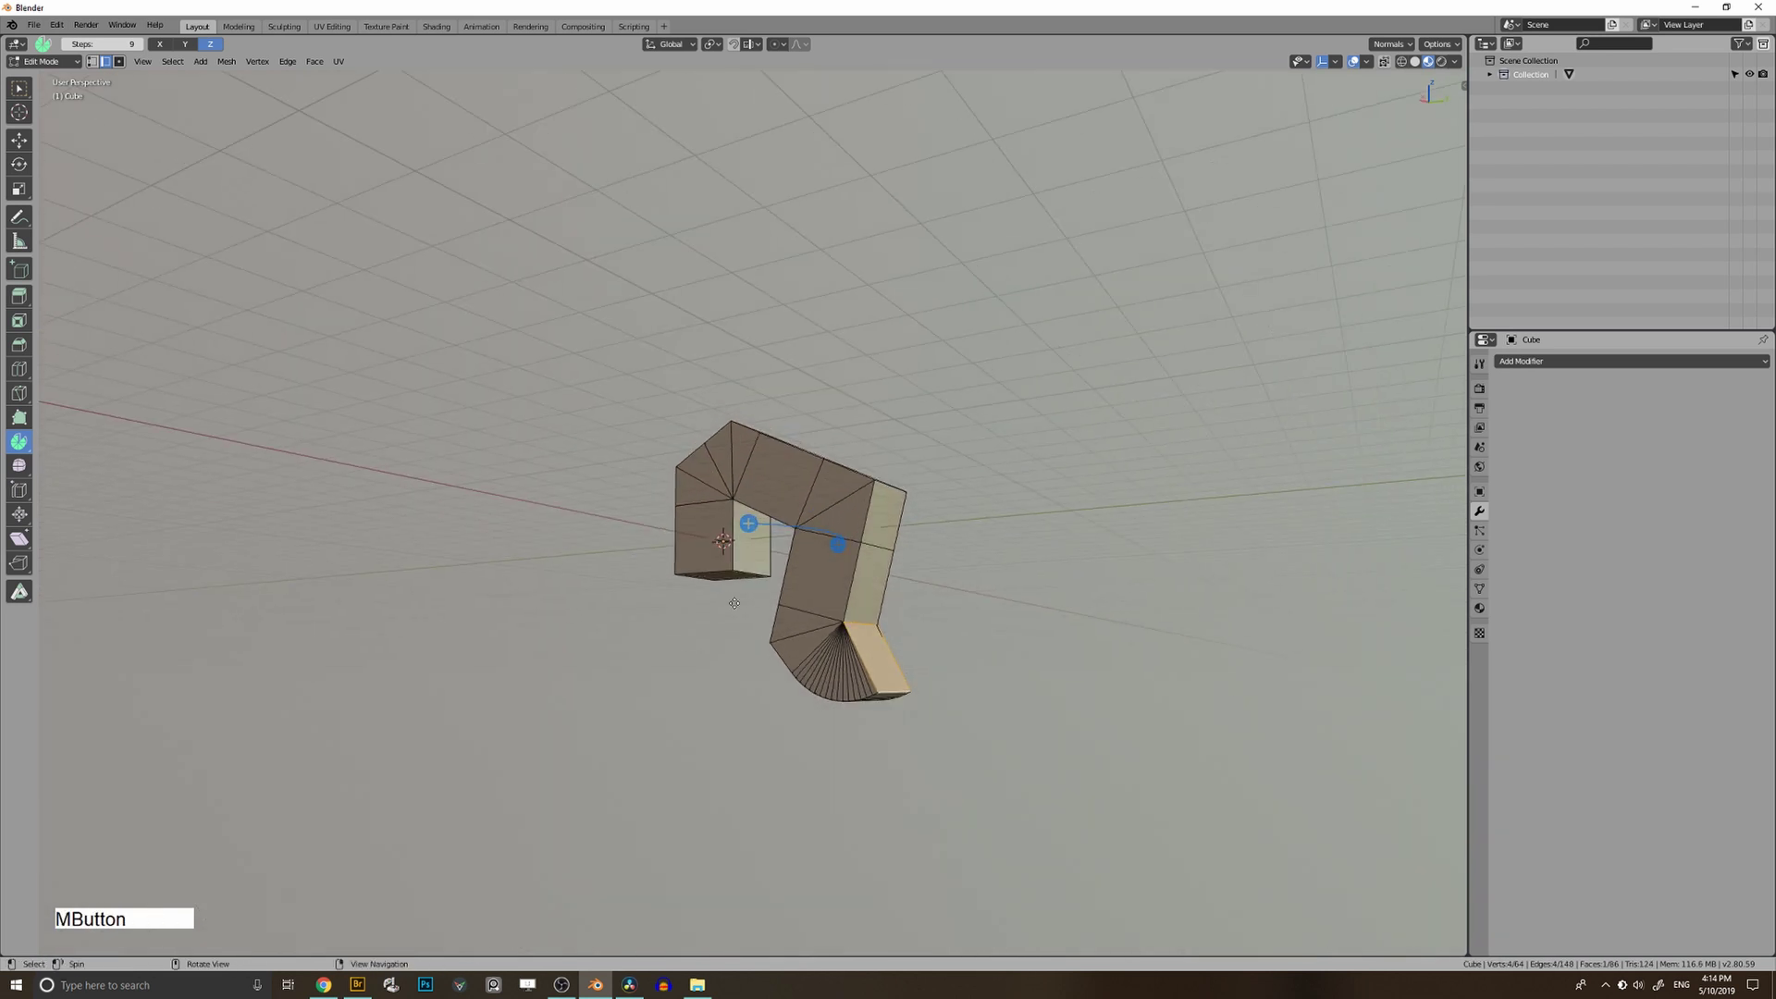
left_click(19, 88)
Sweep the selected end face around an adjacent edge with the Angle Tool in Curve Mode.
middle_click_drag(953, 488, 979, 486)
key("5")
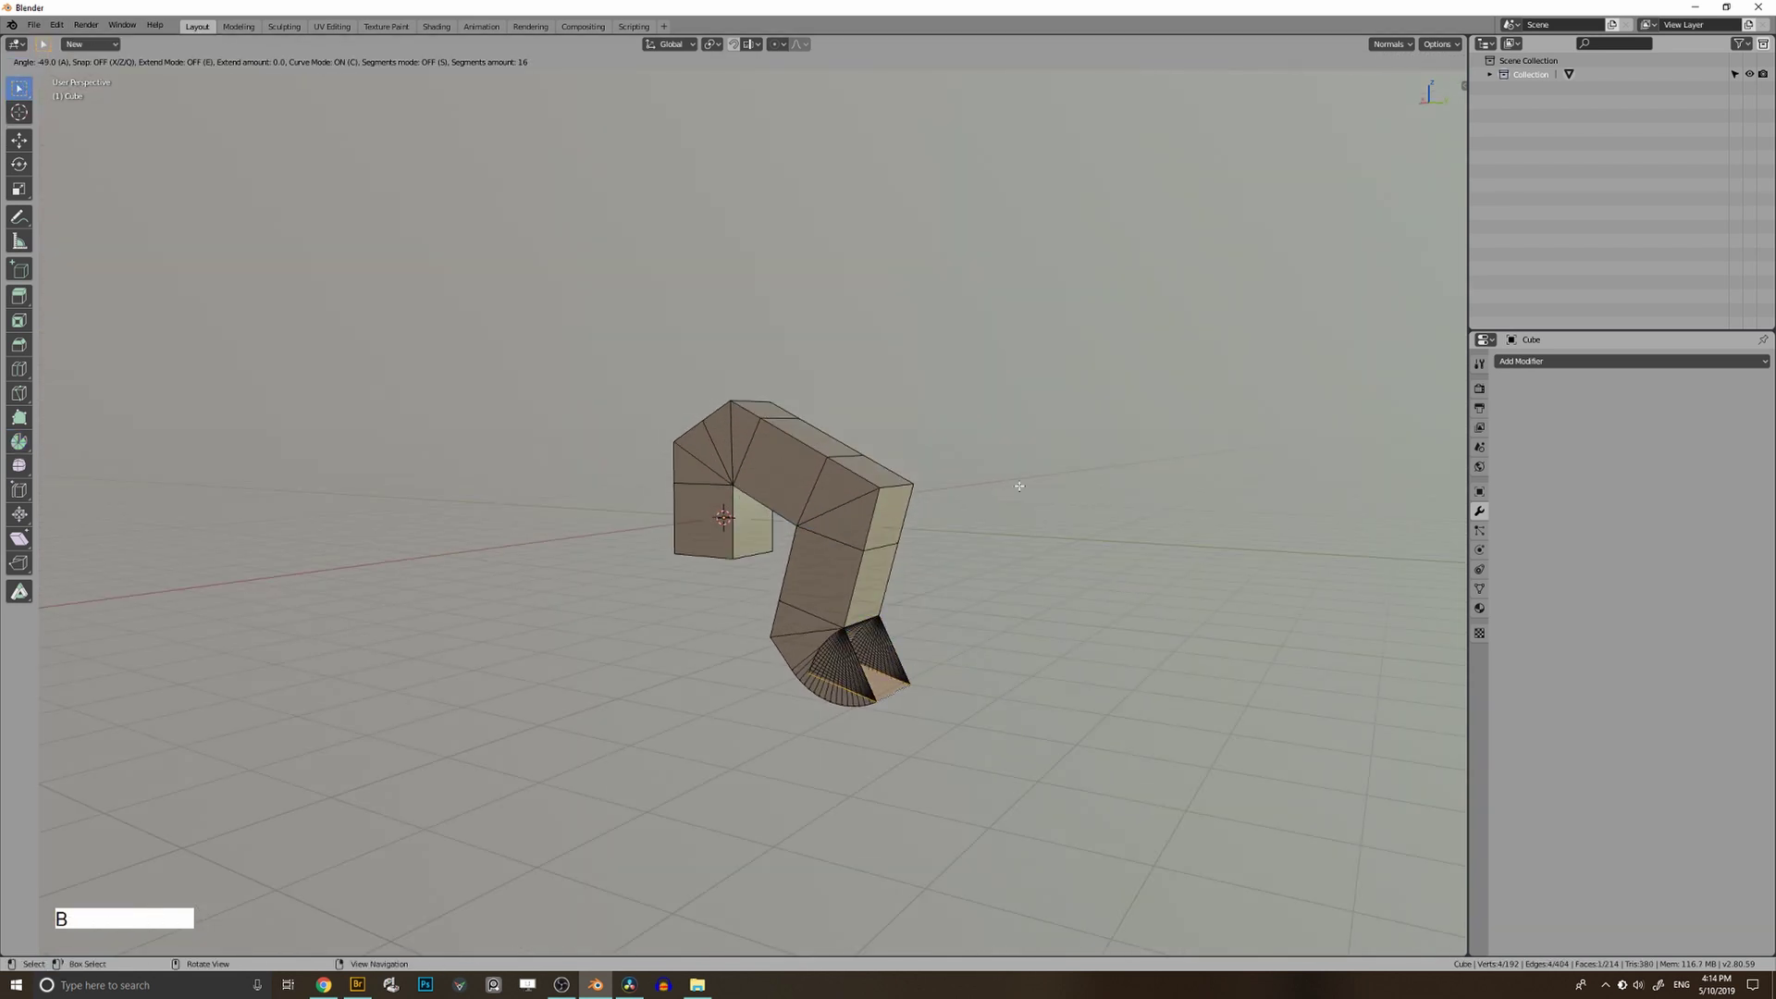
left_click(932, 486)
Sweep the new end face around a side edge in Curve Mode, adjusting the segment count with Segments mode.
middle_click_drag(978, 602, 890, 638)
key("shift+r")
middle_click_drag(889, 638, 874, 573, "shift")
key("b")
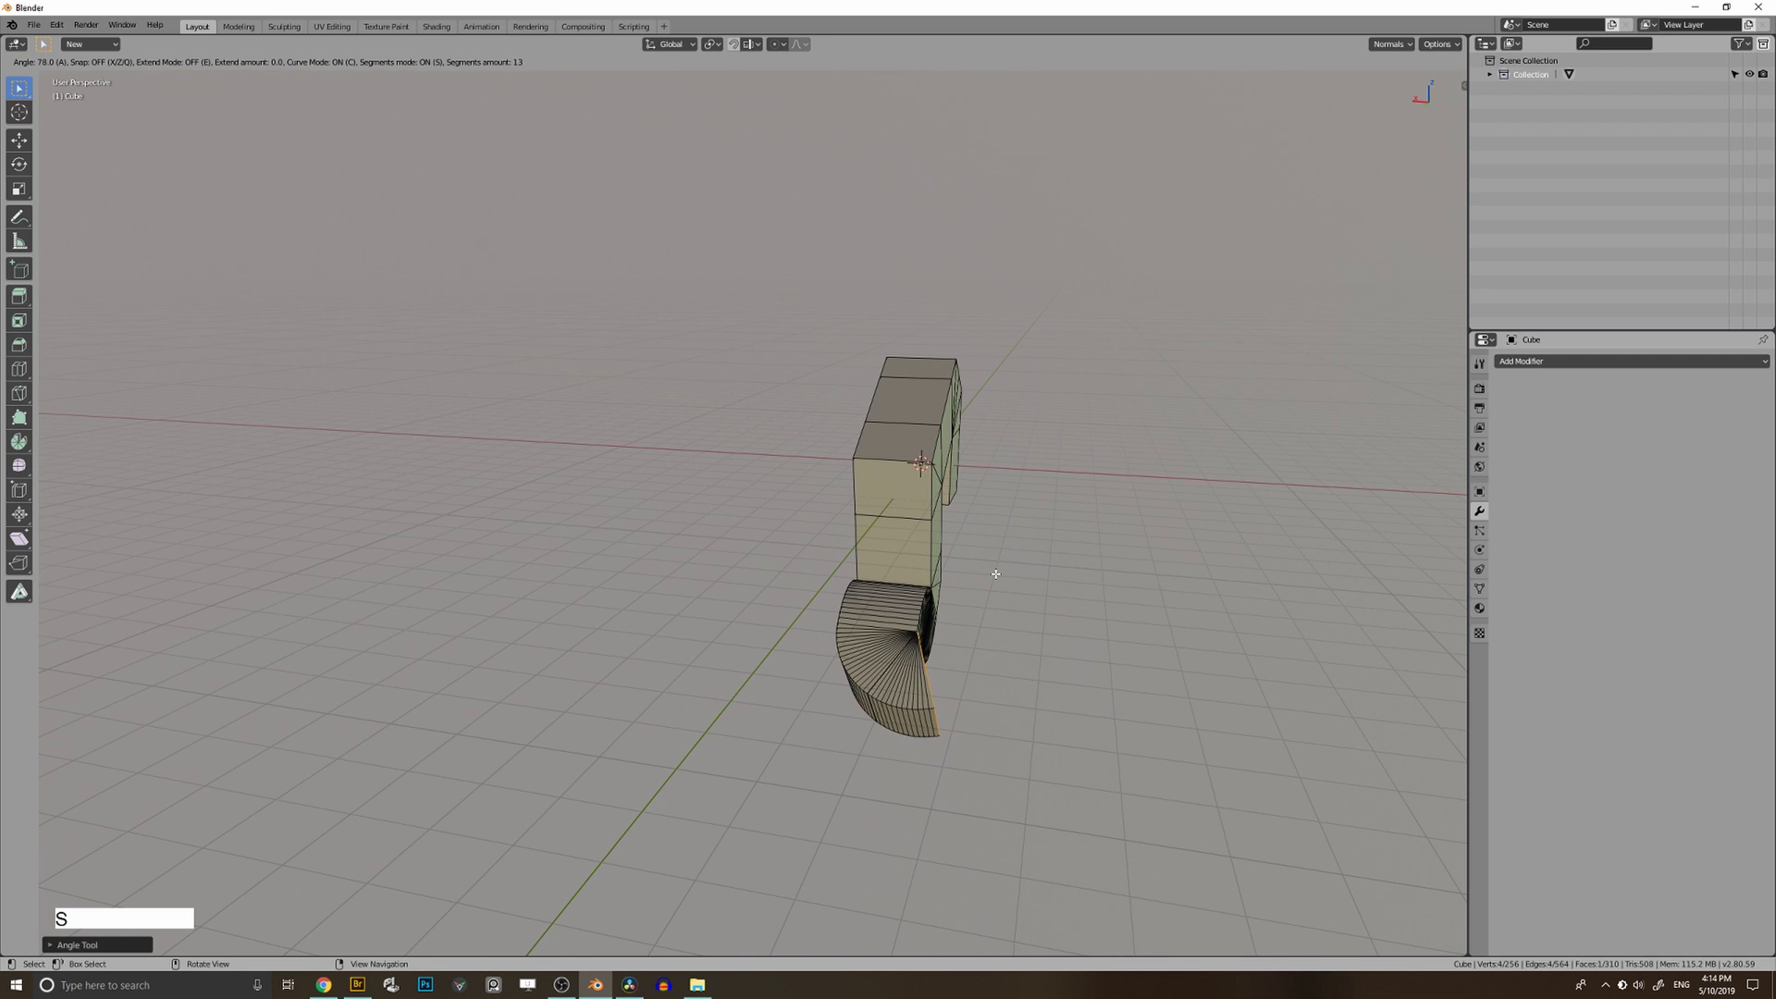
left_click(913, 578)
Bend the end face around its outer edge with the Angle Tool in Curve Mode and extrude the new end straight outward.
middle_click_drag(959, 606, 889, 612)
left_click(962, 714, "shift")
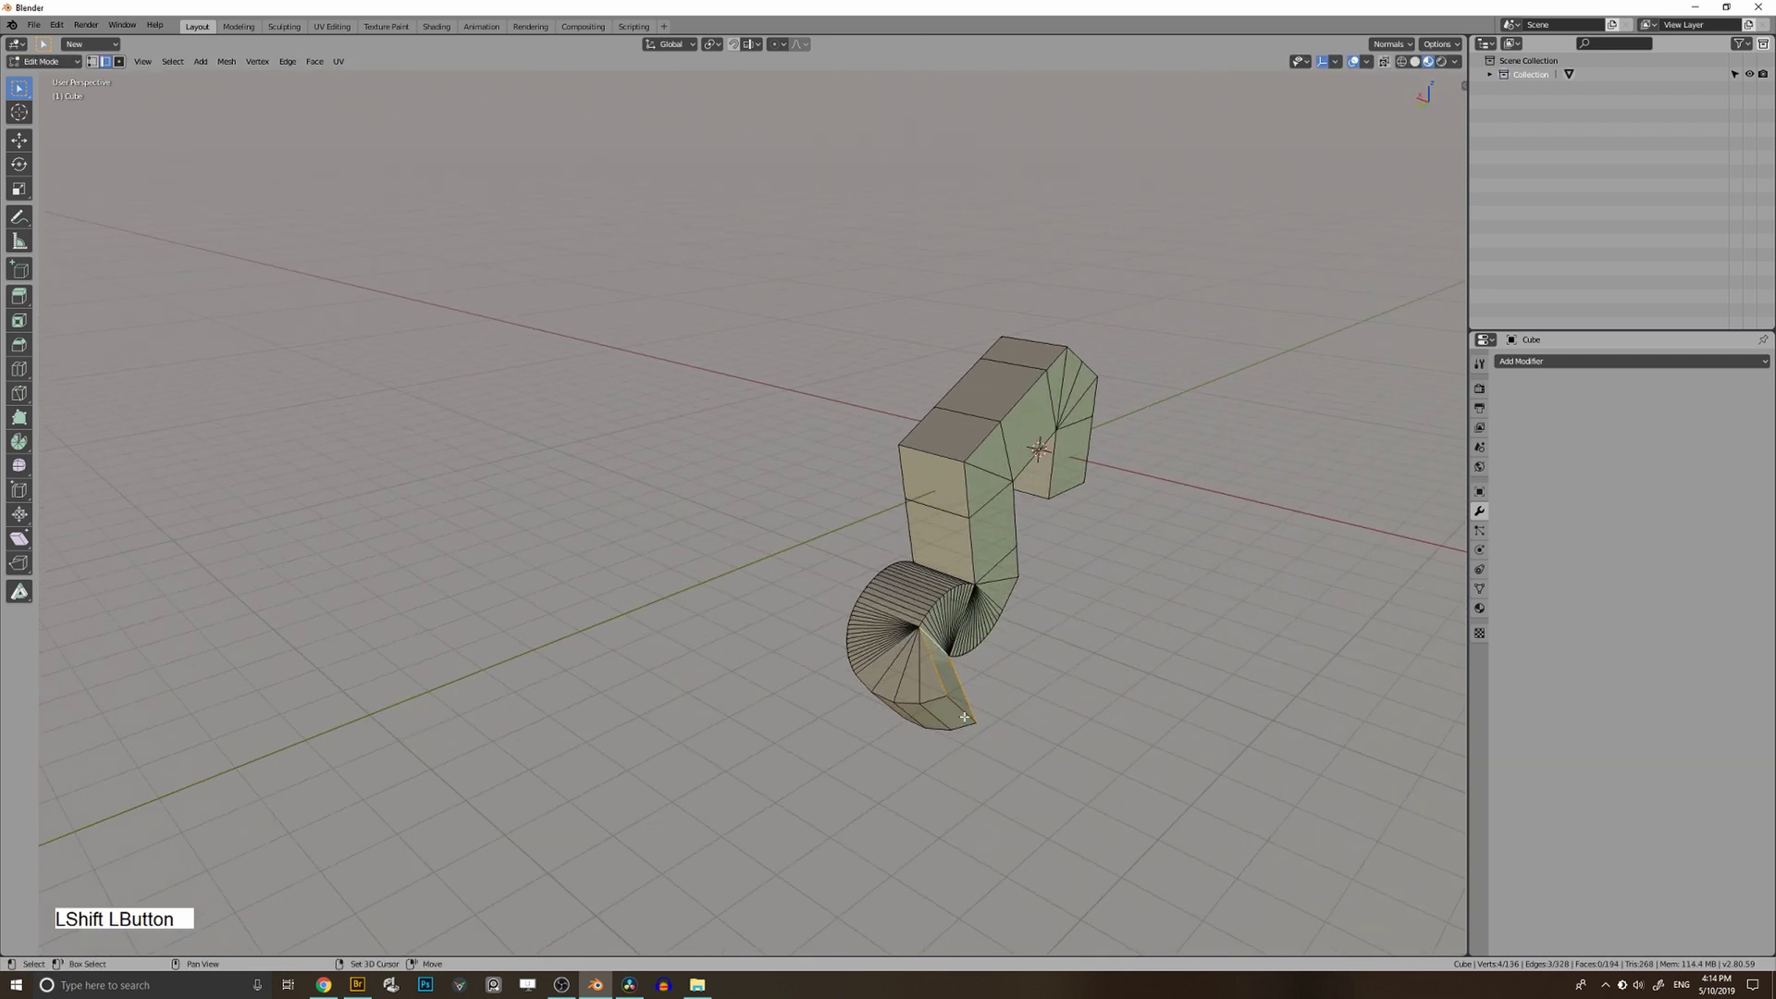
middle_click_drag(980, 693, 1013, 682)
key("b")
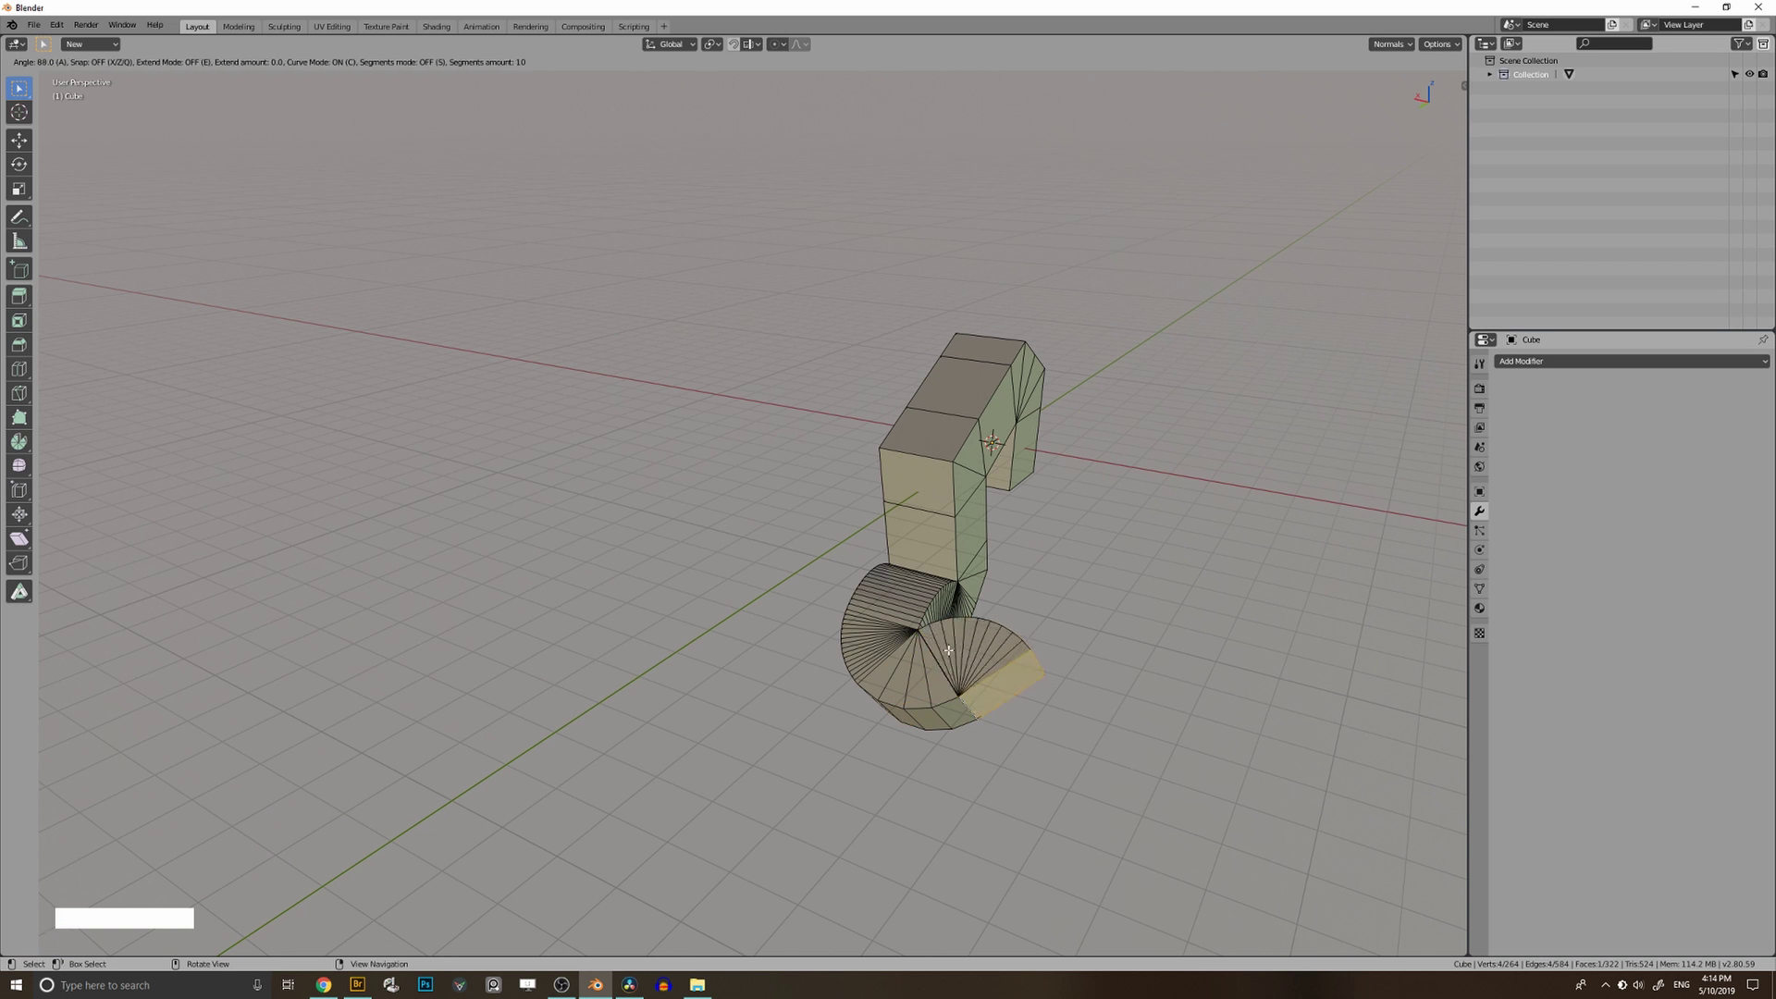
left_click(958, 655)
key("e")
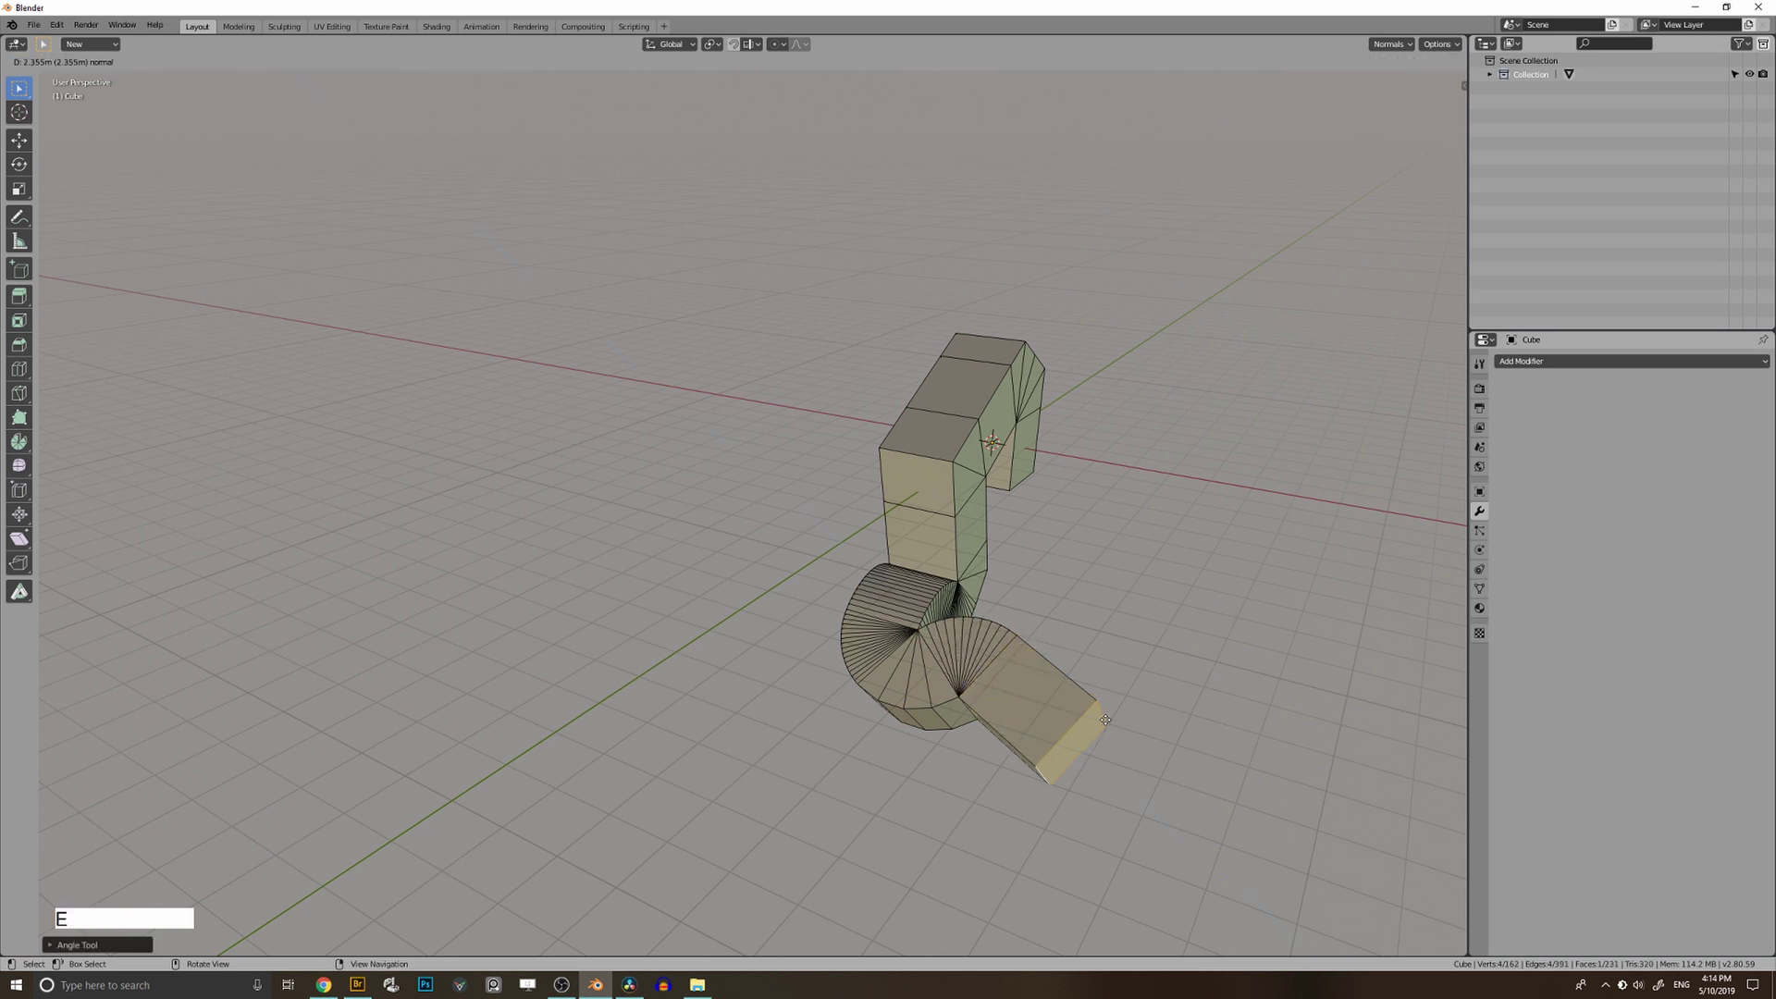
left_click(1108, 721)
middle_click_drag(1108, 722, 1063, 662, "shift")
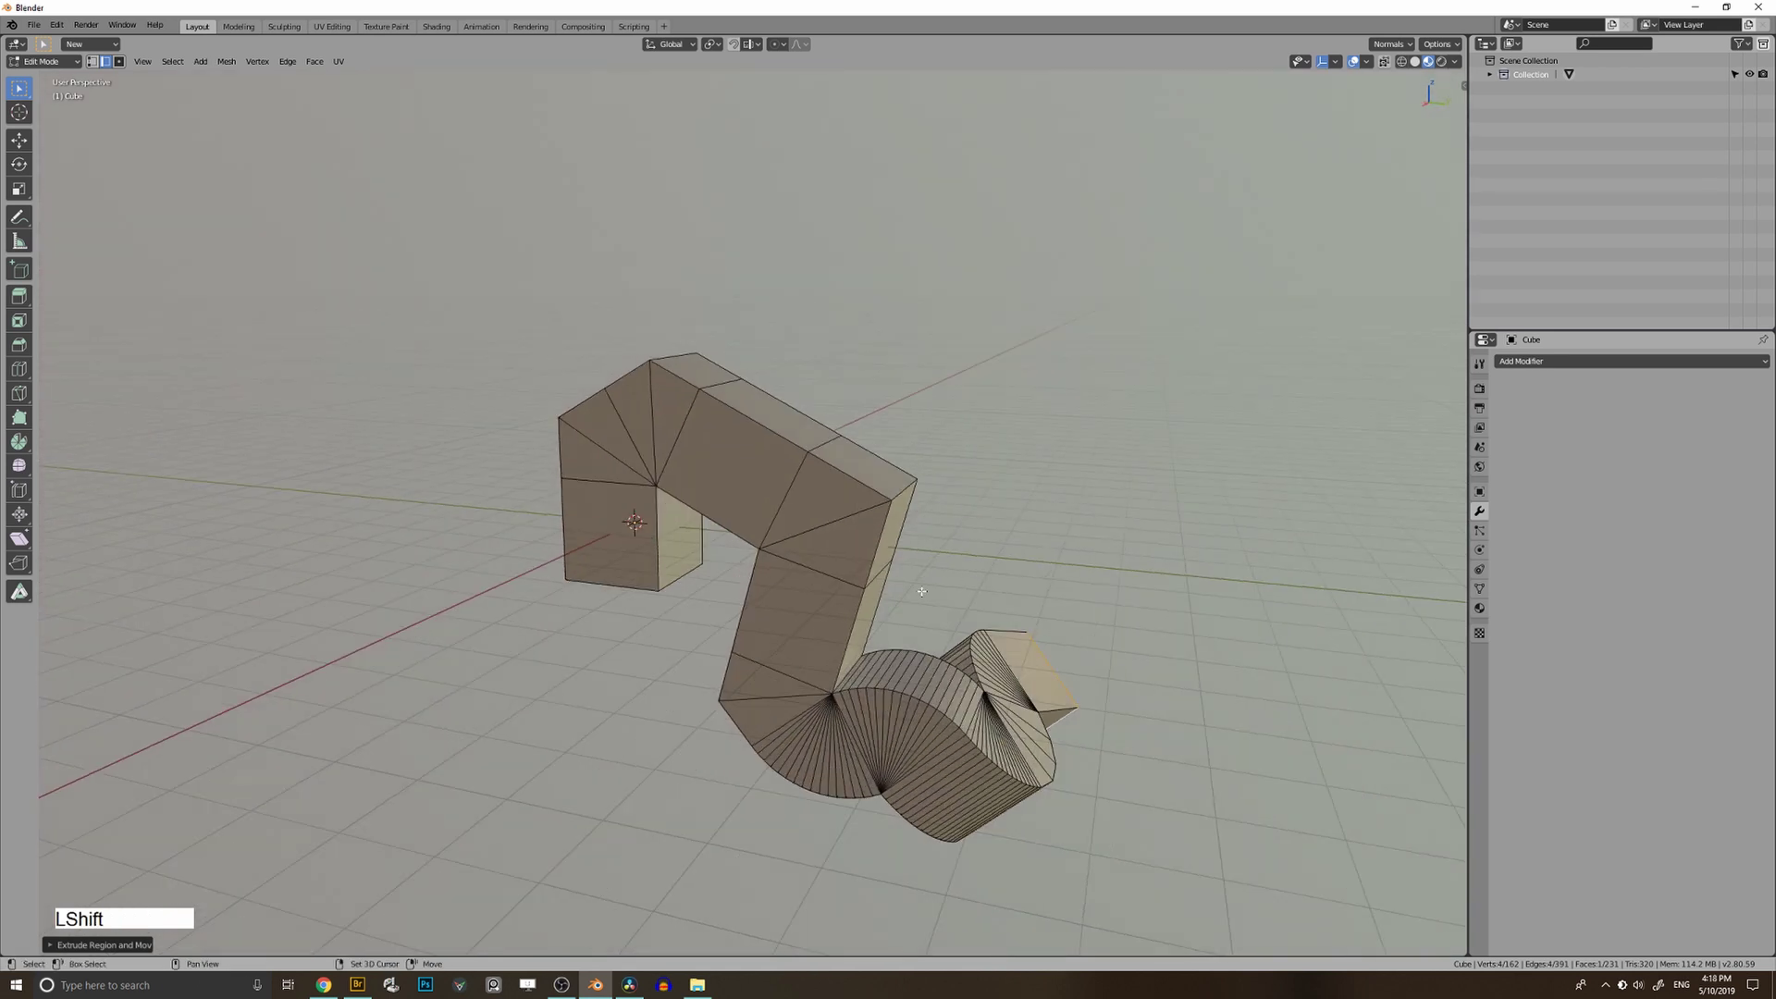
Duplicate an edge at the cube's base and place the copy away from the mesh as a pivot.
middle_click_drag(833, 518, 911, 374)
key("3")
left_click(760, 418)
middle_click_drag(760, 418, 611, 405)
scroll(727, 412, "up", 1)
left_click(727, 415)
key("shift+d")
left_click(611, 405)
mouse_move(611, 405)
middle_mouse_down()
mouse_move(619, 480)
mouse_move(629, 389)
middle_mouse_up()
Sweep the cube's bottom face around the detached edge into a wide curve with two Angle Tool passes.
key("3")
left_click(773, 413)
key("2")
middle_click_drag(773, 413, 631, 532)
left_click(603, 416, "shift")
key("b")
left_click(618, 448)
key("b")
left_click(649, 459)
Delete the detached pivot edge.
mouse_move(693, 712)
middle_mouse_down()
mouse_move(706, 698)
mouse_move(698, 711)
middle_mouse_up()
left_click(588, 384)
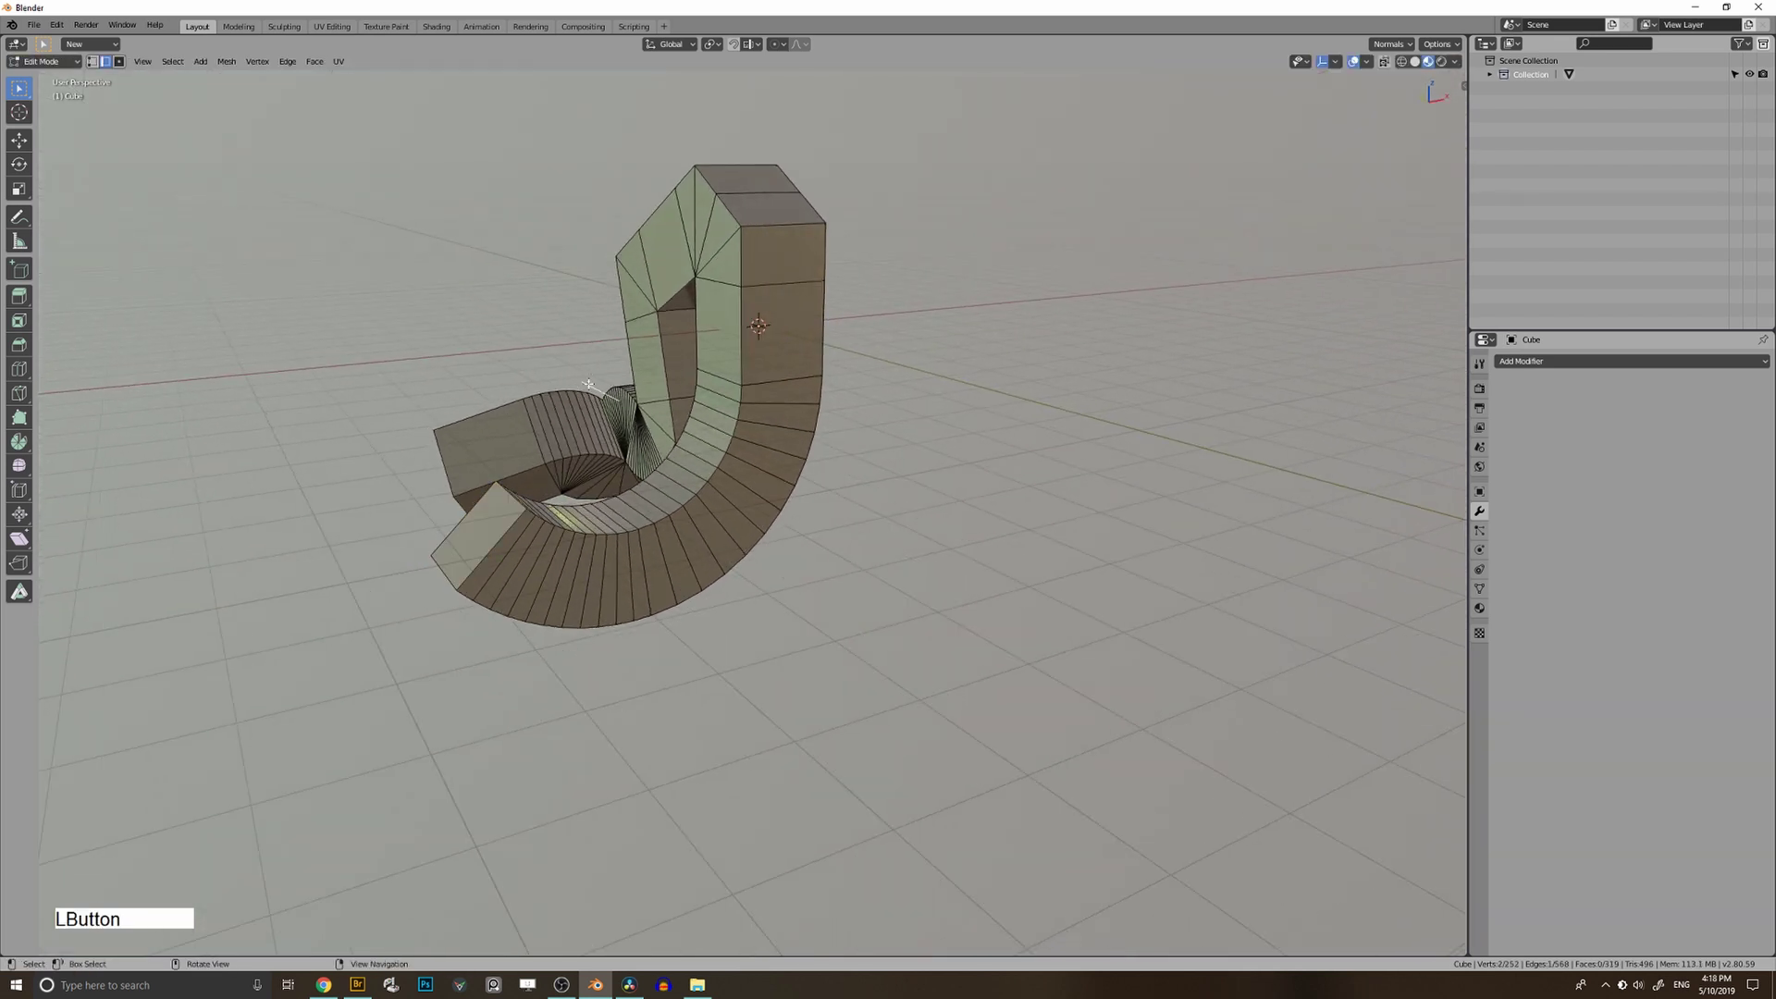
key("x")
Select the wide curve's end face and sweep it into an arc with the Angle Tool, using Extend Mode with amount 5.19.
mouse_move(559, 484)
middle_mouse_down()
mouse_move(607, 543)
mouse_move(541, 518)
mouse_move(619, 568)
mouse_move(557, 541)
mouse_move(575, 515)
mouse_move(556, 516)
middle_mouse_up()
left_click(501, 489, "shift")
left_click(445, 522, "shift")
left_click(462, 573, "shift")
left_click(515, 535, "shift")
scroll(537, 565, "down", 3)
key("b")
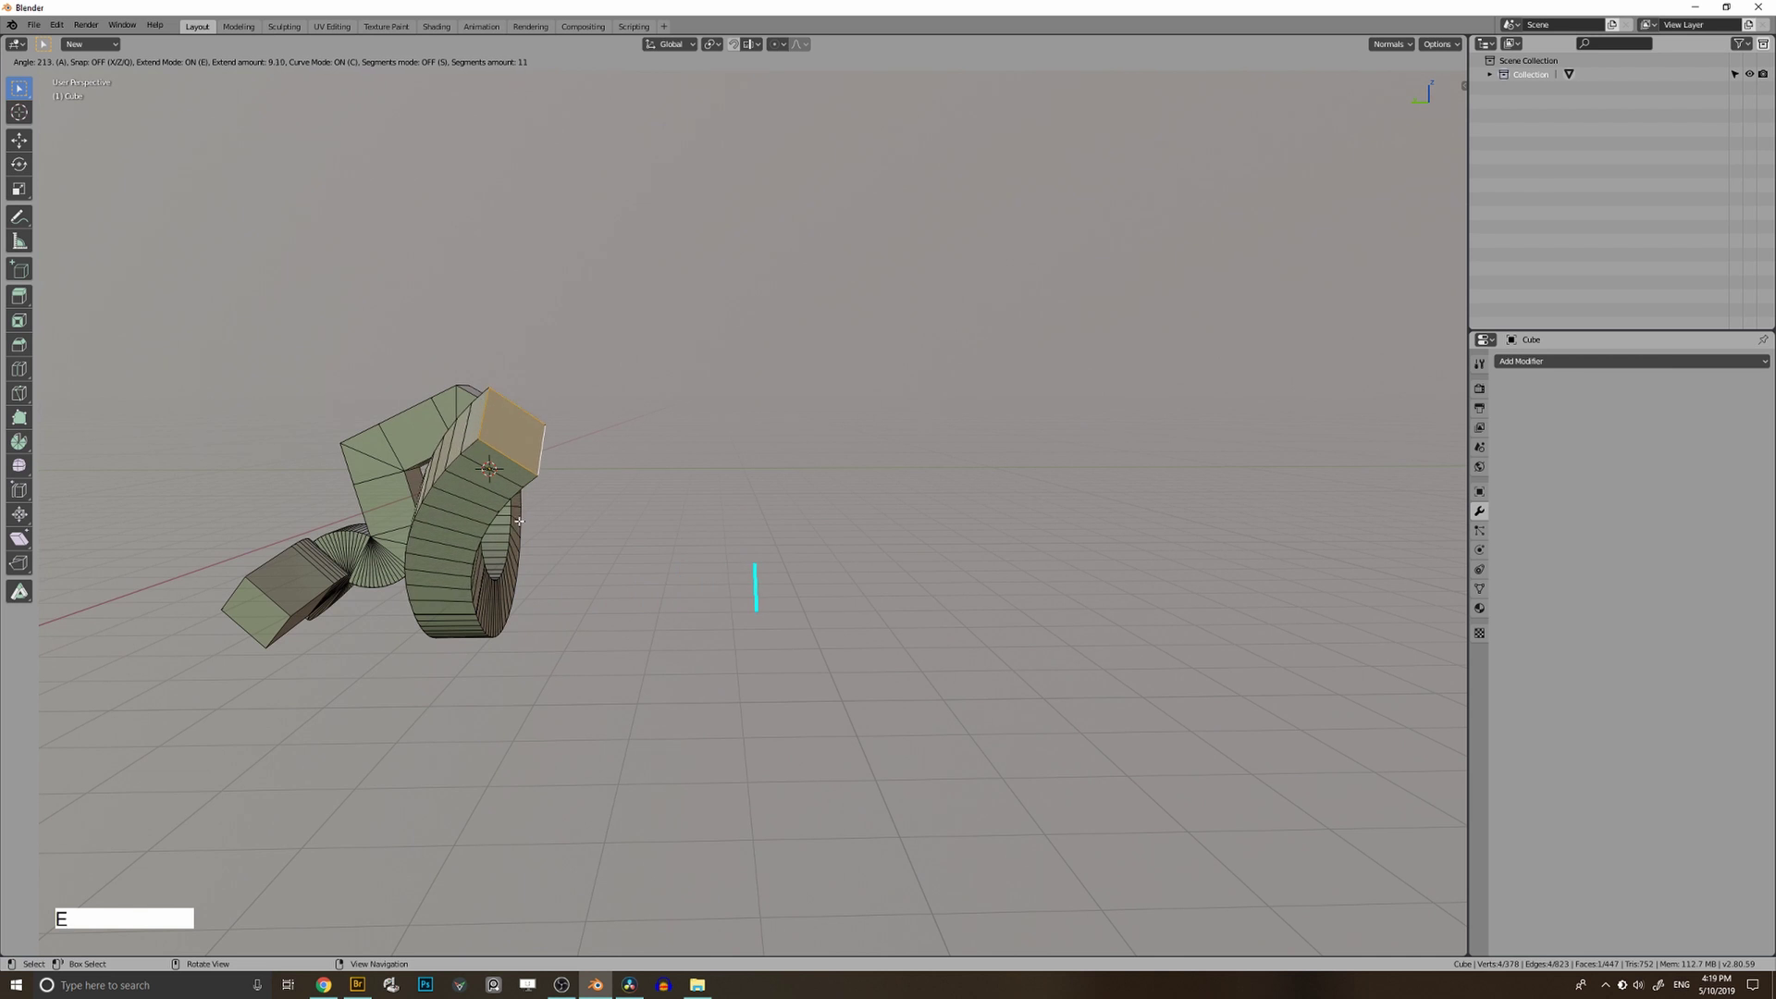
key("e")
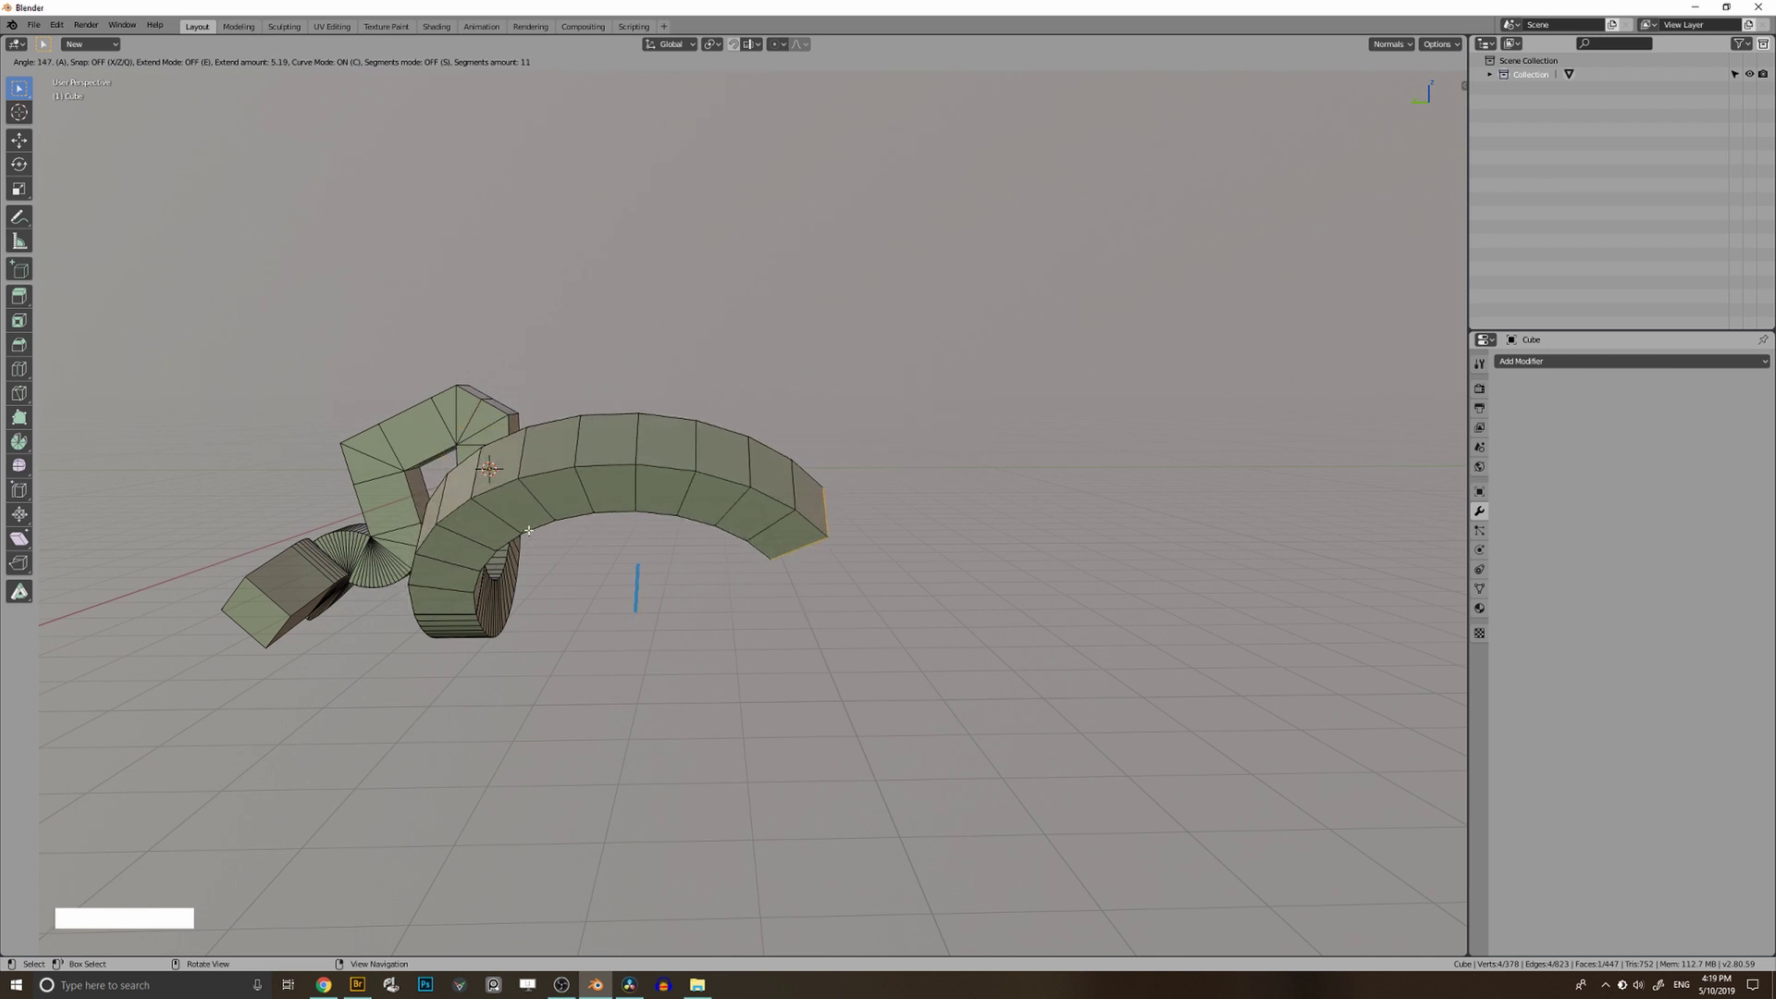
left_click(596, 529)
Sweep the arc's end face around a different edge with the Angle Tool, setting the extend amount to 0.
middle_click_drag(596, 529, 397, 545)
left_click(739, 494, "shift")
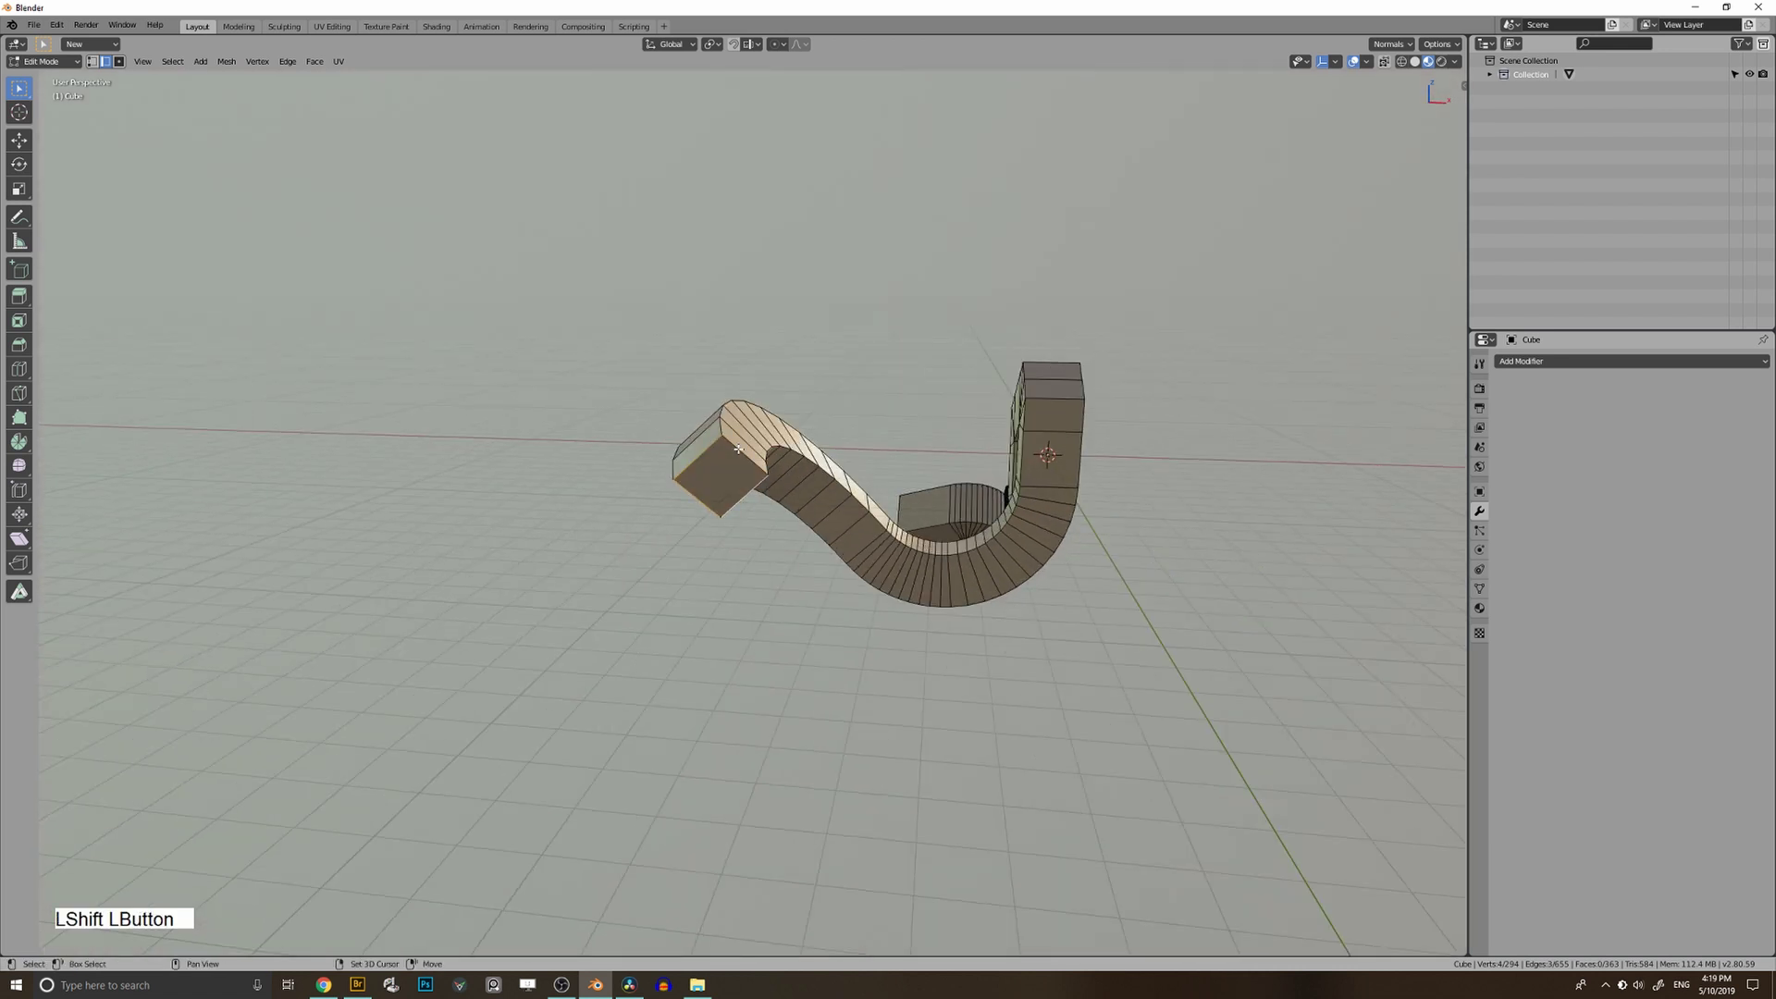
left_click(740, 495, "shift")
scroll(764, 508, "down", 1)
mouse_move(807, 510)
middle_mouse_down("shift")
mouse_move(765, 508)
mouse_move(745, 558)
mouse_move(801, 535)
middle_mouse_up("shift")
key("5")
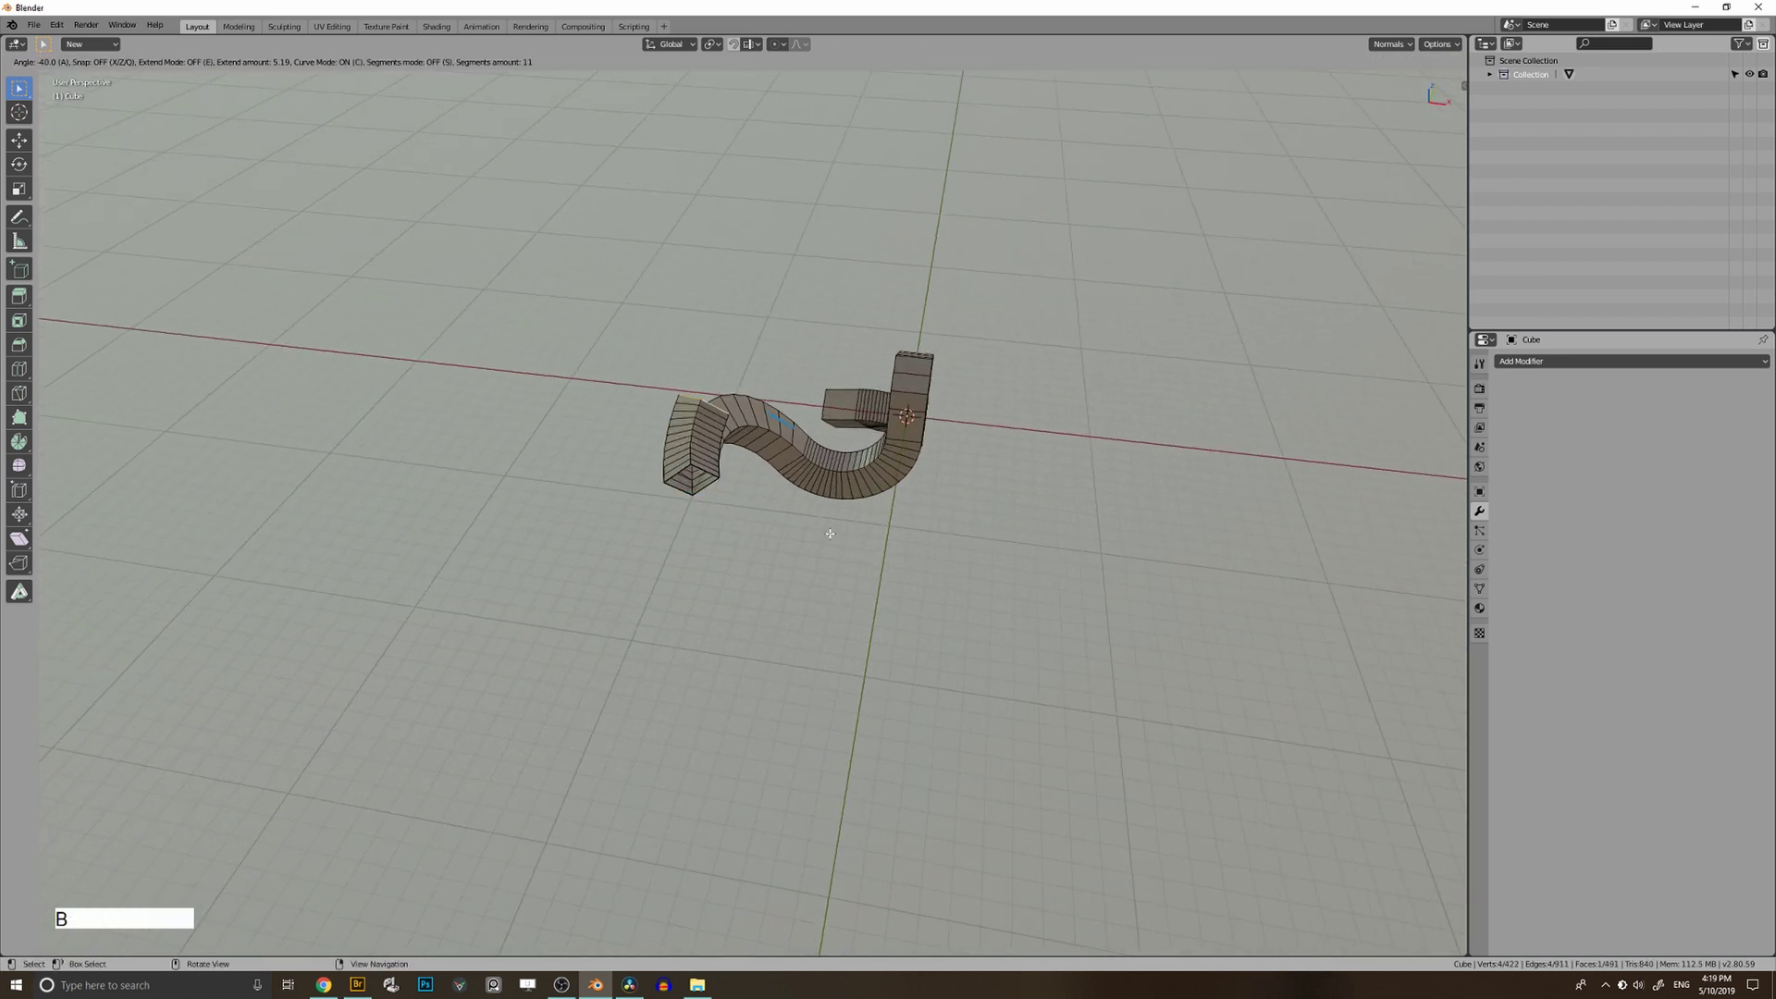
key("e")
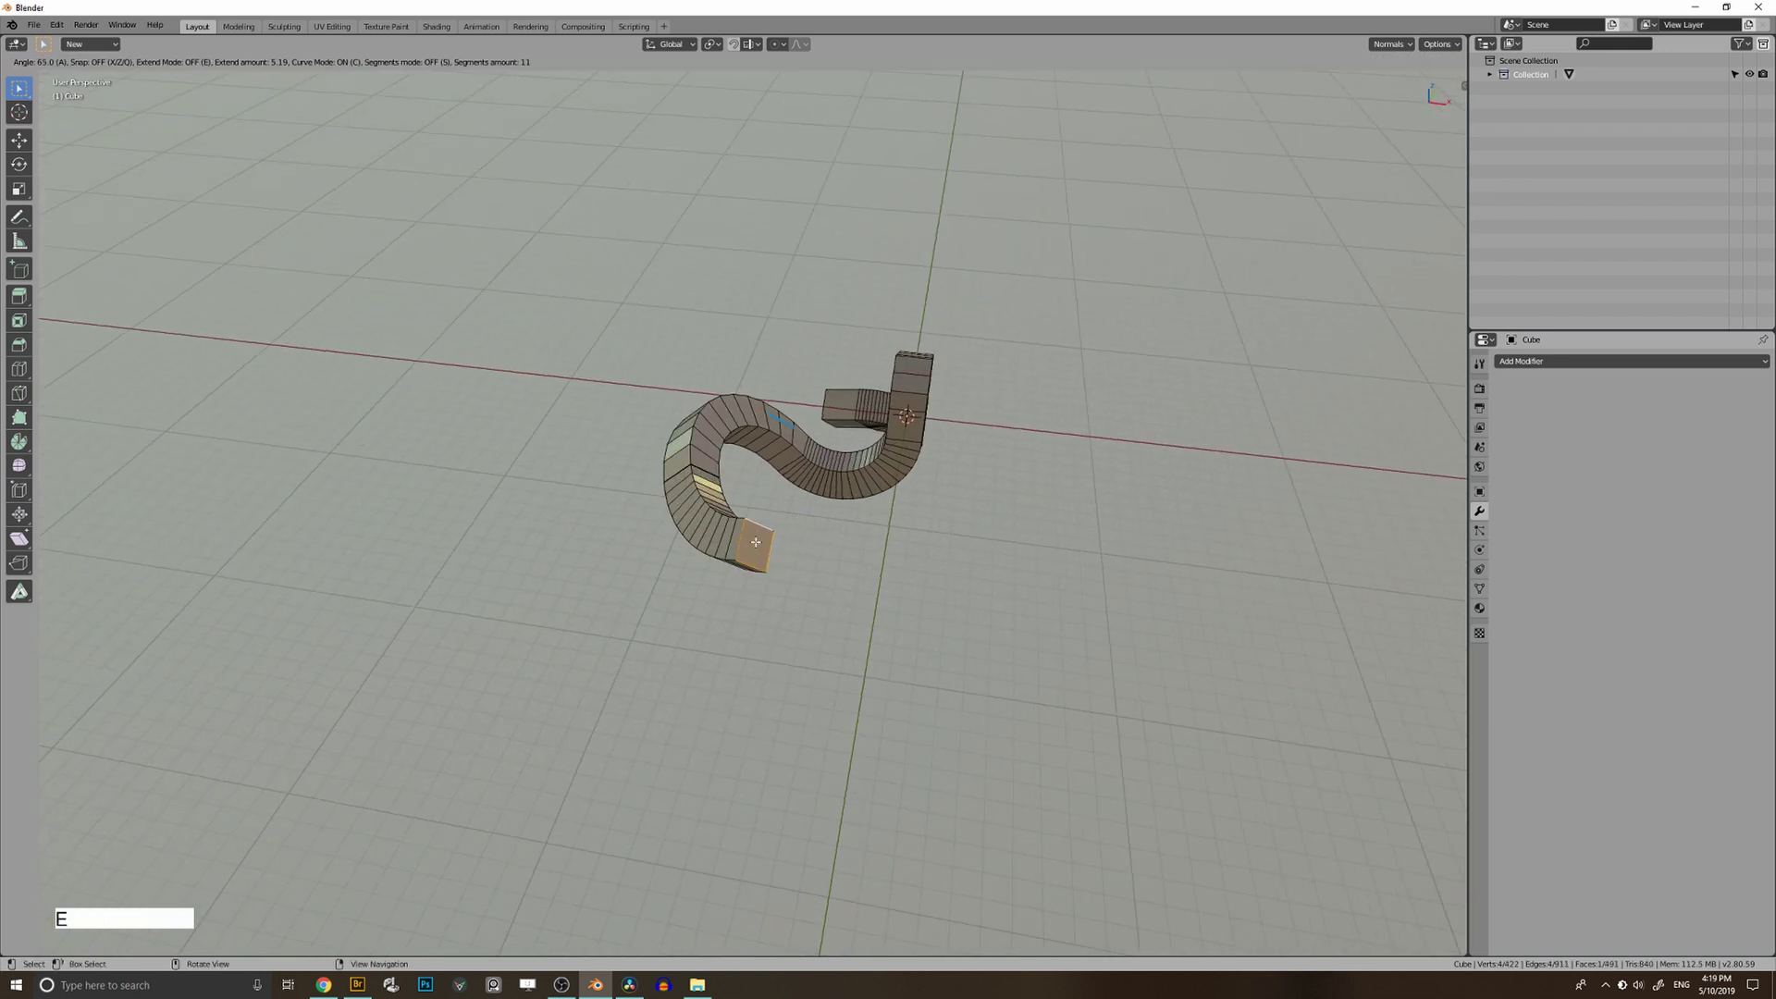
key("KP_0")
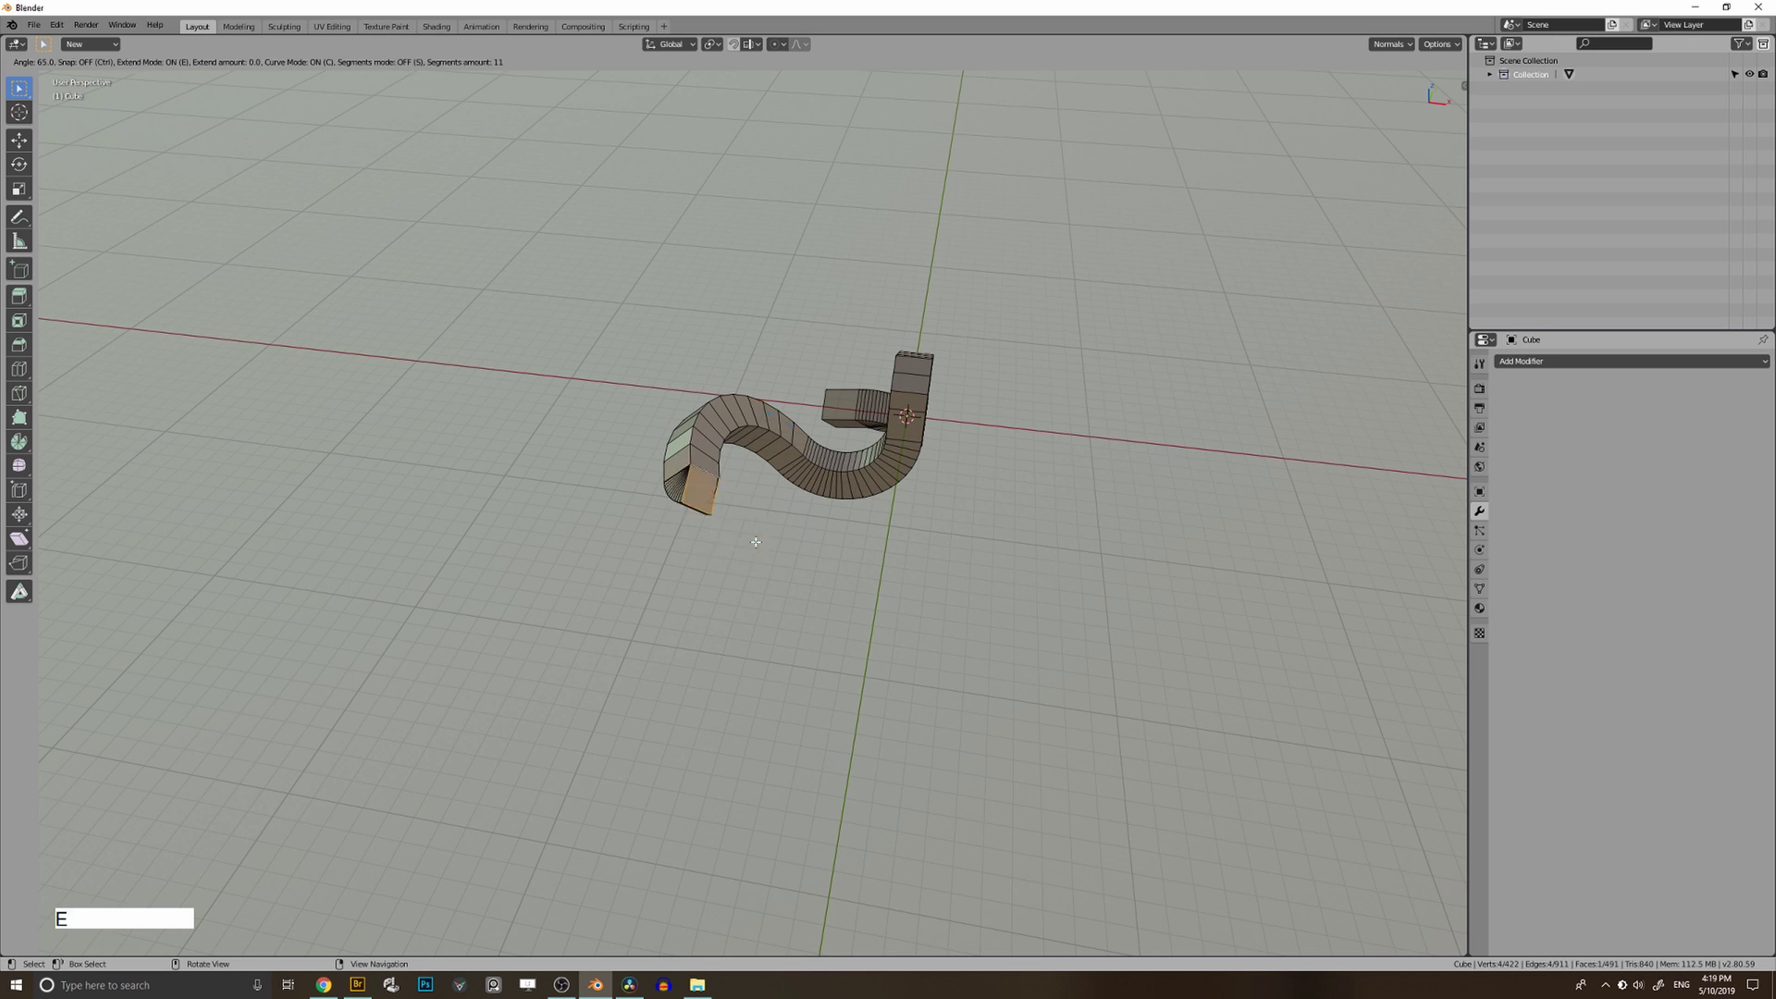
key("e")
left_click(740, 541)
Extrude the end face straight outward and bend the new end around a side edge with the Angle Tool.
middle_click_drag(740, 541, 902, 491)
key("e")
left_click(867, 491)
left_click(792, 423, "shift")
key("b")
left_click(786, 435)
Extrude the bent end a short way and sweep it into a downward arc with an extend amount of 4.
key("e")
left_click(923, 479)
middle_click_drag(786, 435, 951, 452)
key("b")
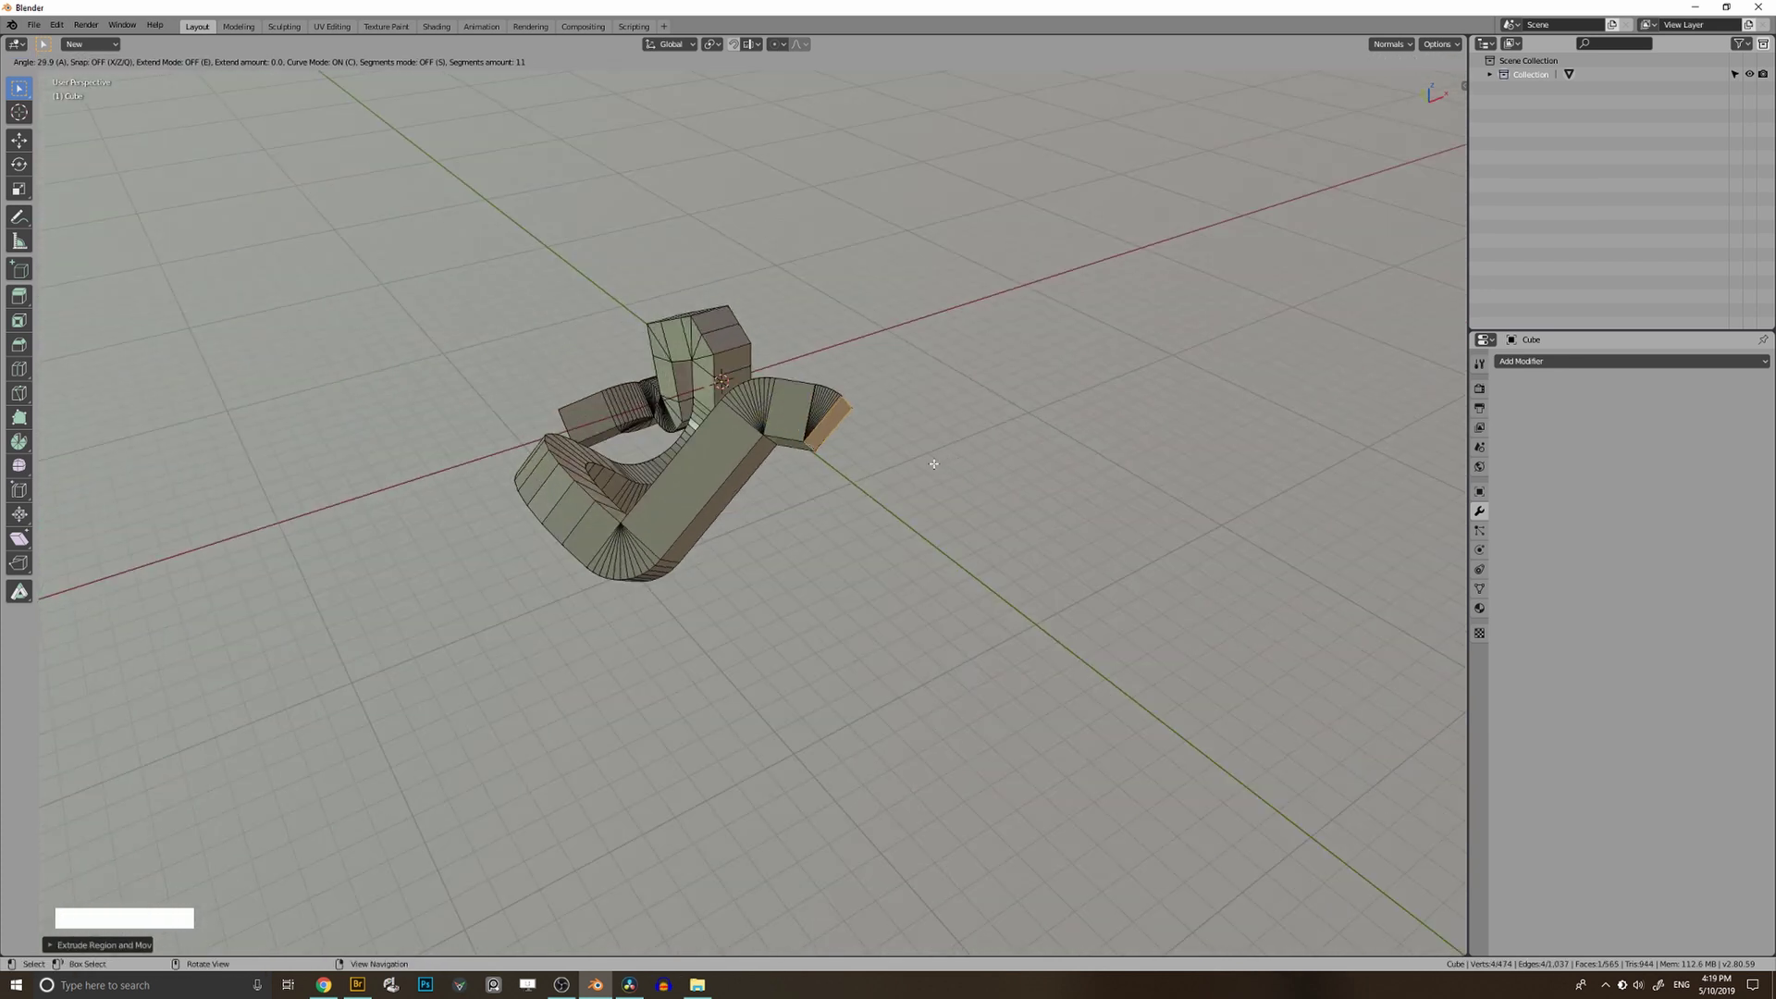
key("Home")
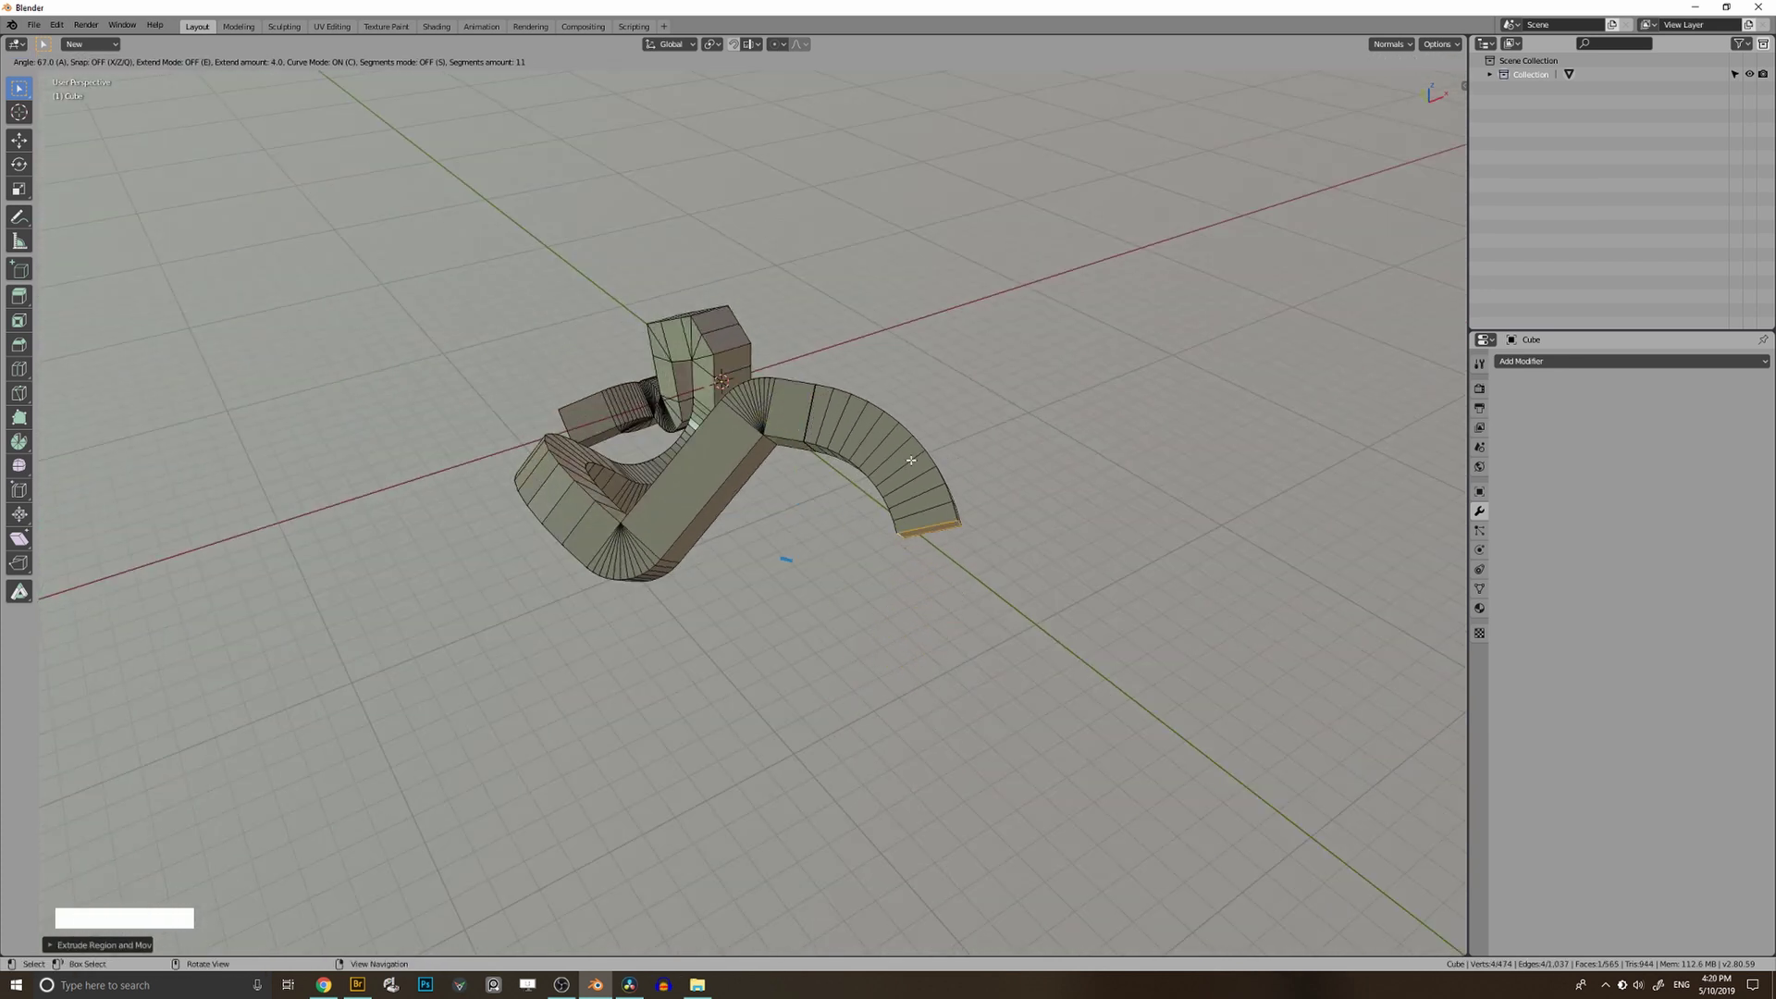
left_click(911, 467)
Extrude the downward arc's end face straight and sweep the new end upward with the Angle Tool.
middle_click_drag(911, 470, 943, 465)
key("e")
left_click(1002, 508)
key("2")
middle_click_drag(823, 587, 1017, 517)
left_click(974, 553, "shift")
key("b")
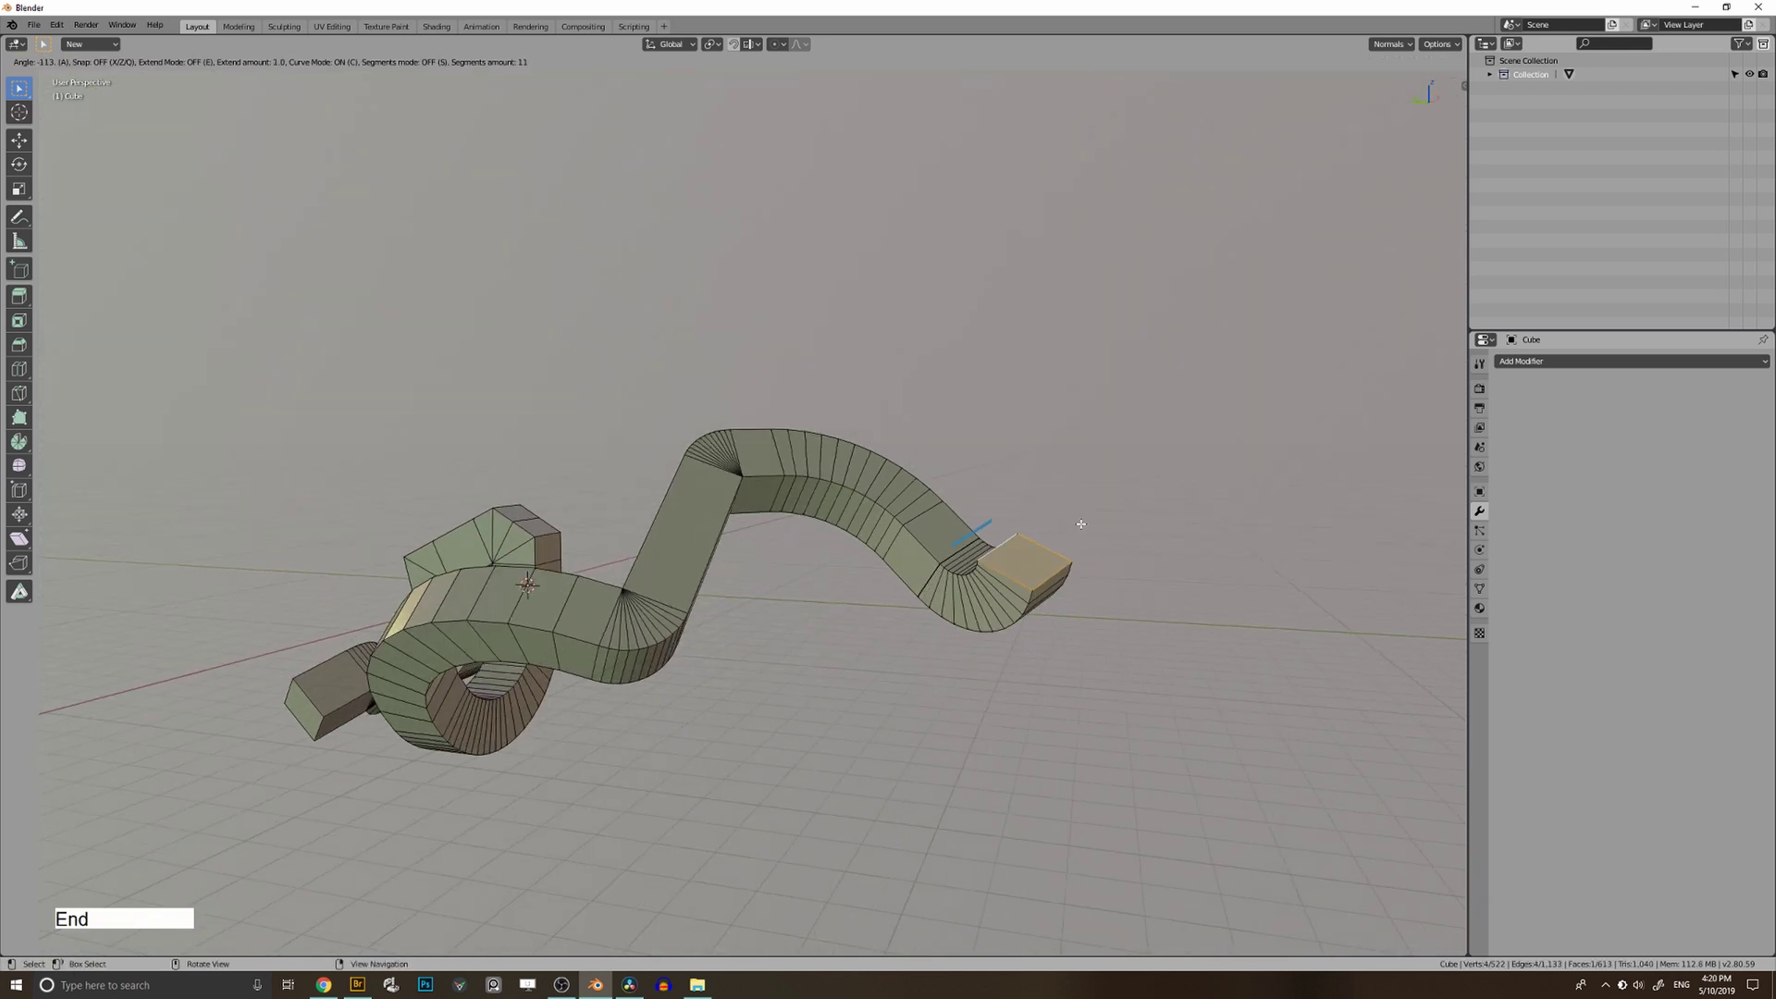
left_click(956, 521)
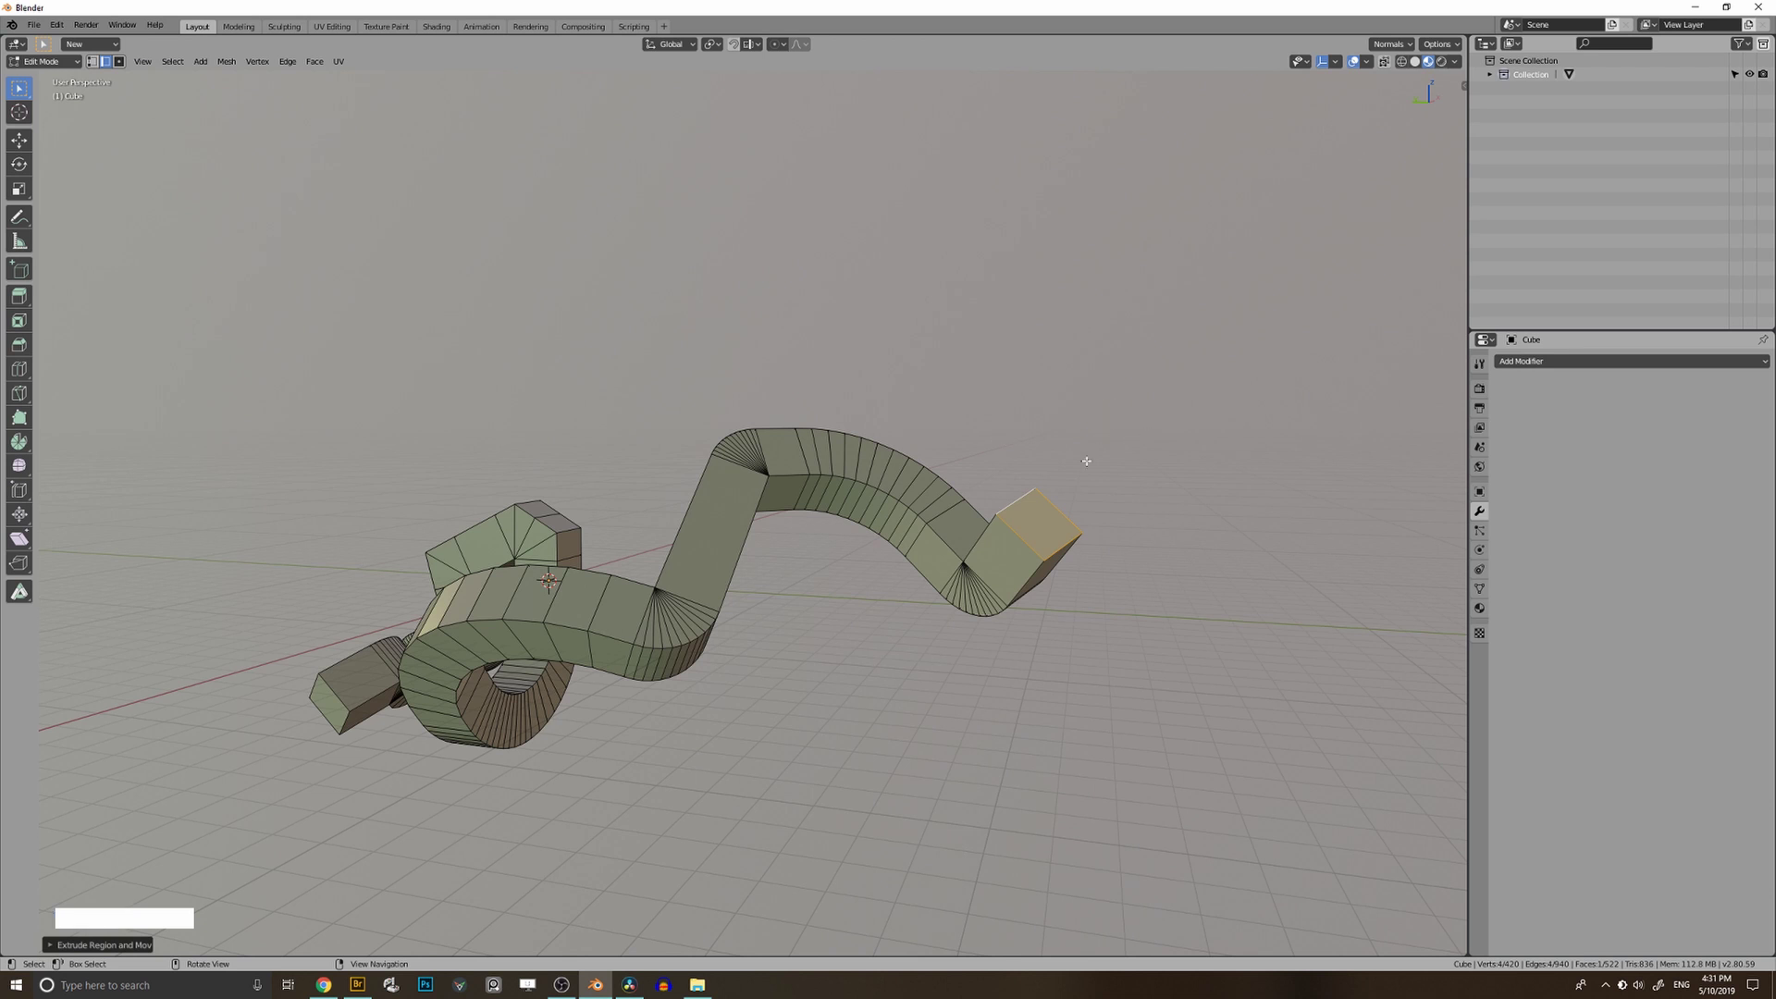
Leave Edit Mode and delete the bent object from the scene.
key("Tab")
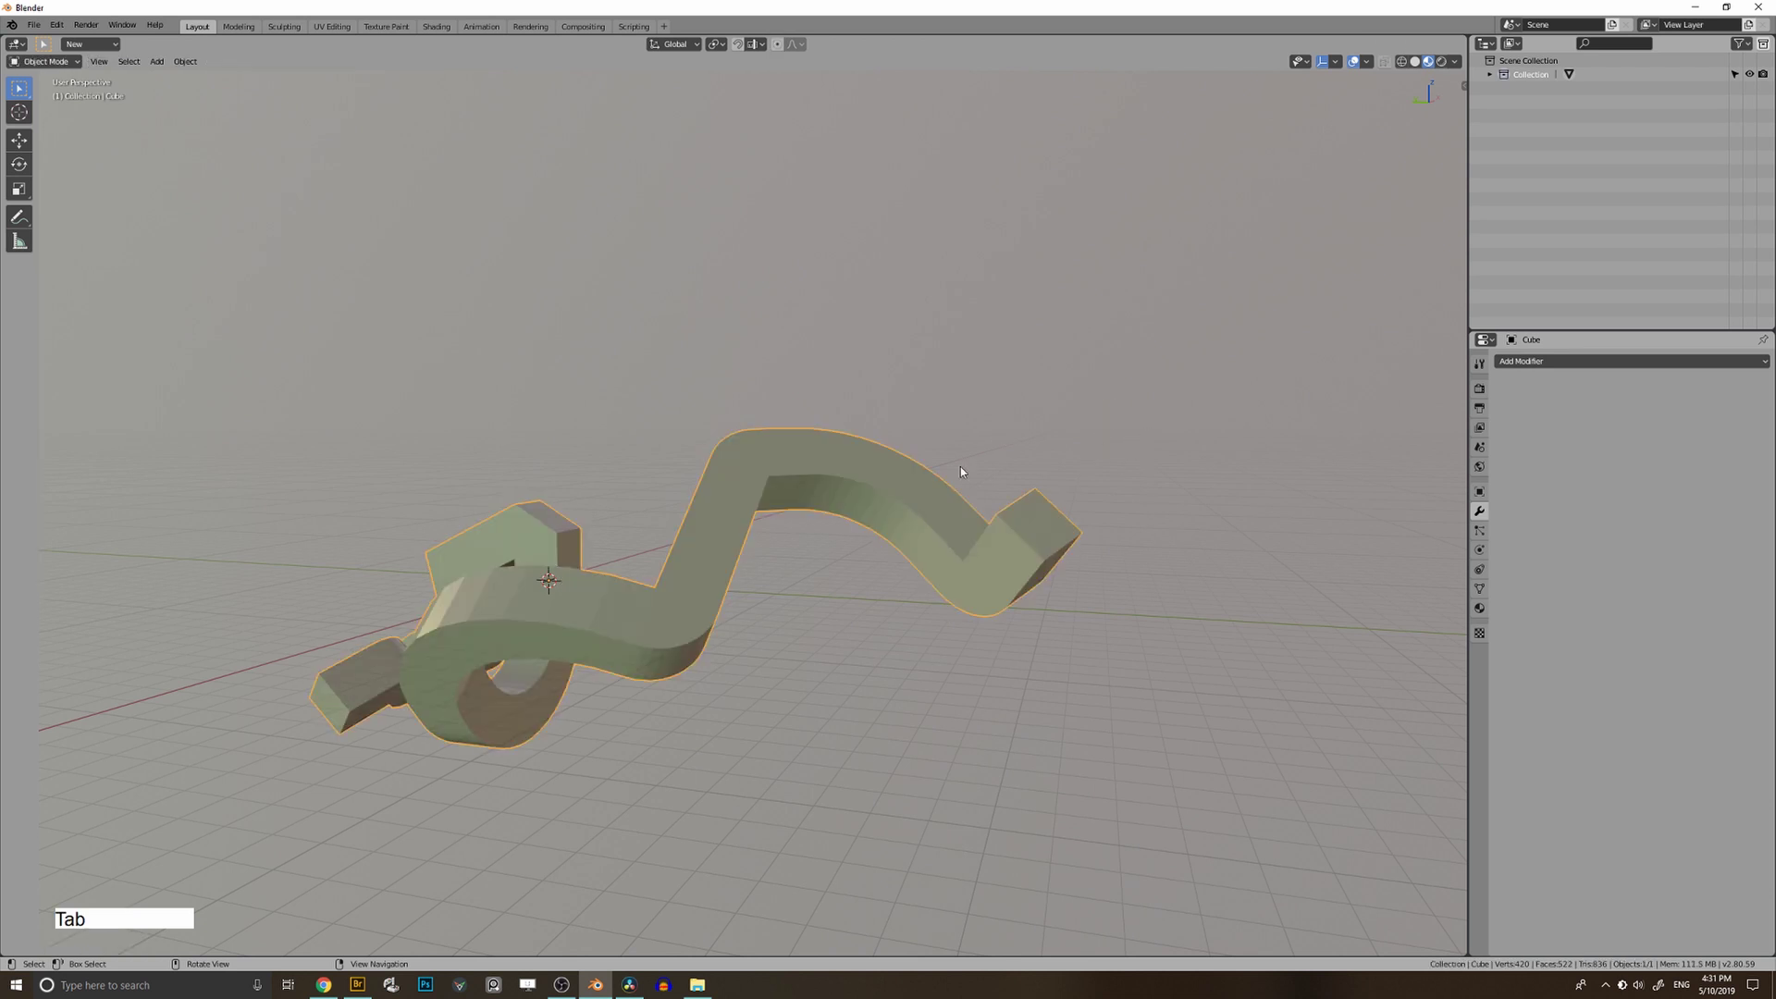
middle_click_drag(1041, 452, 1027, 514)
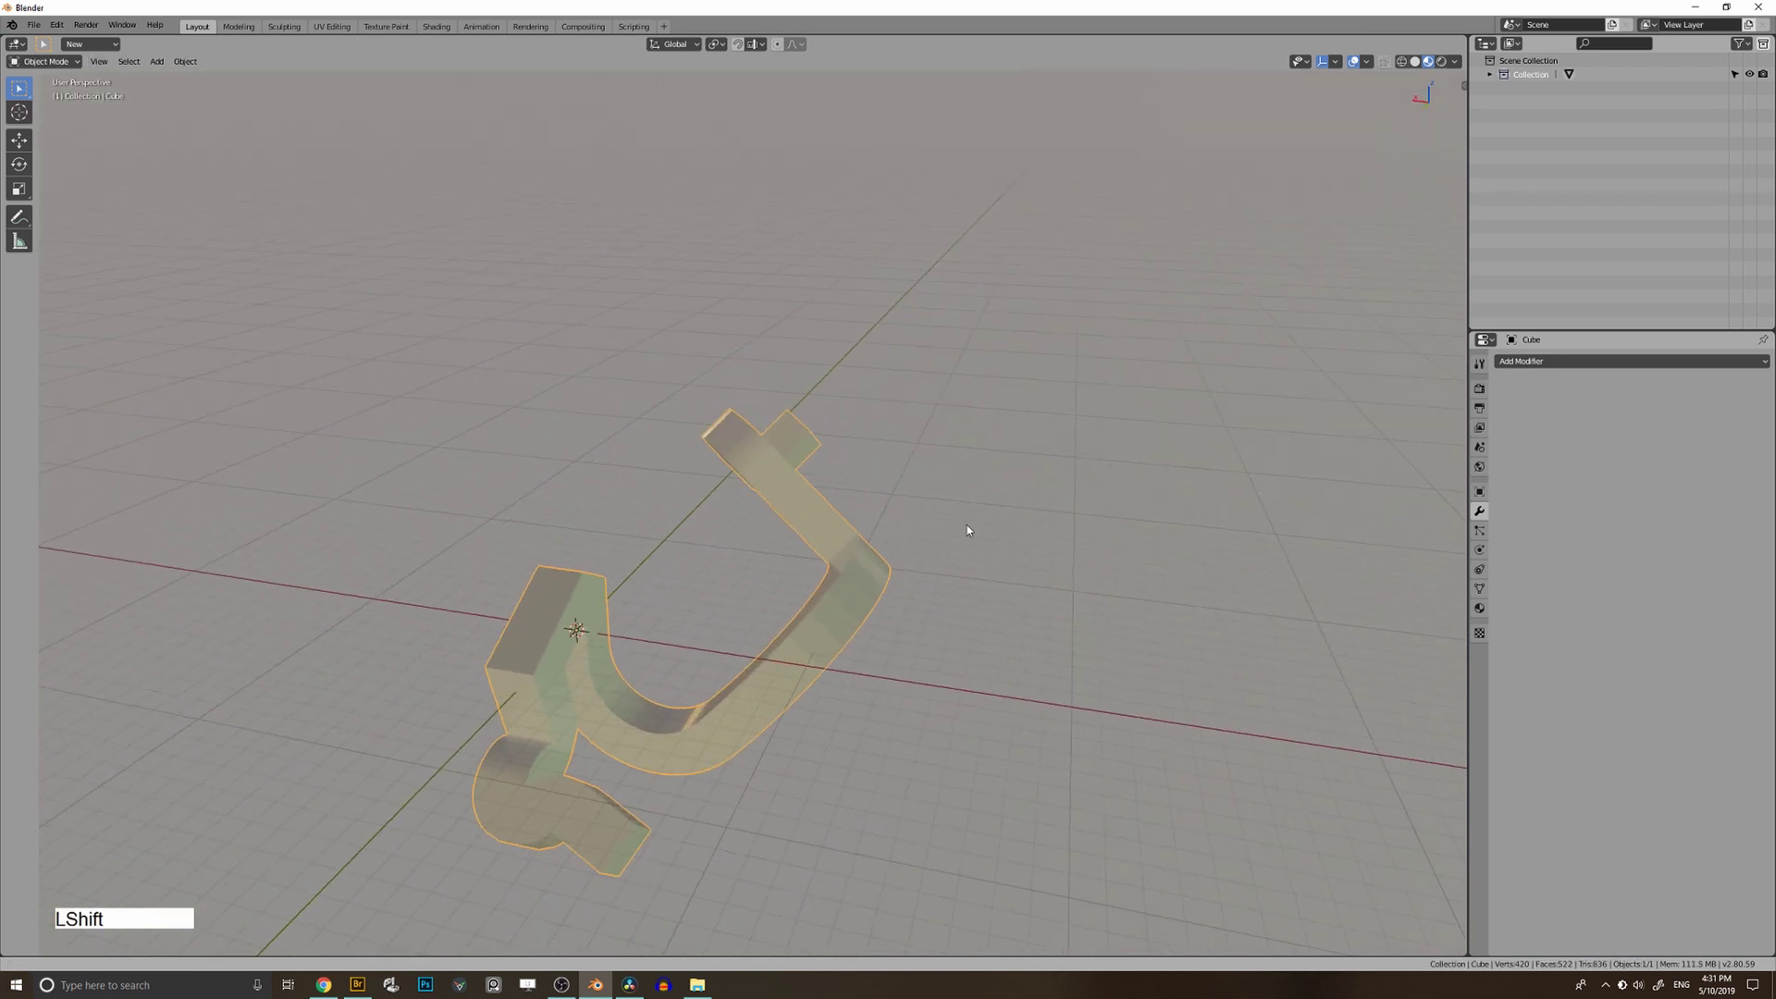
key("x")
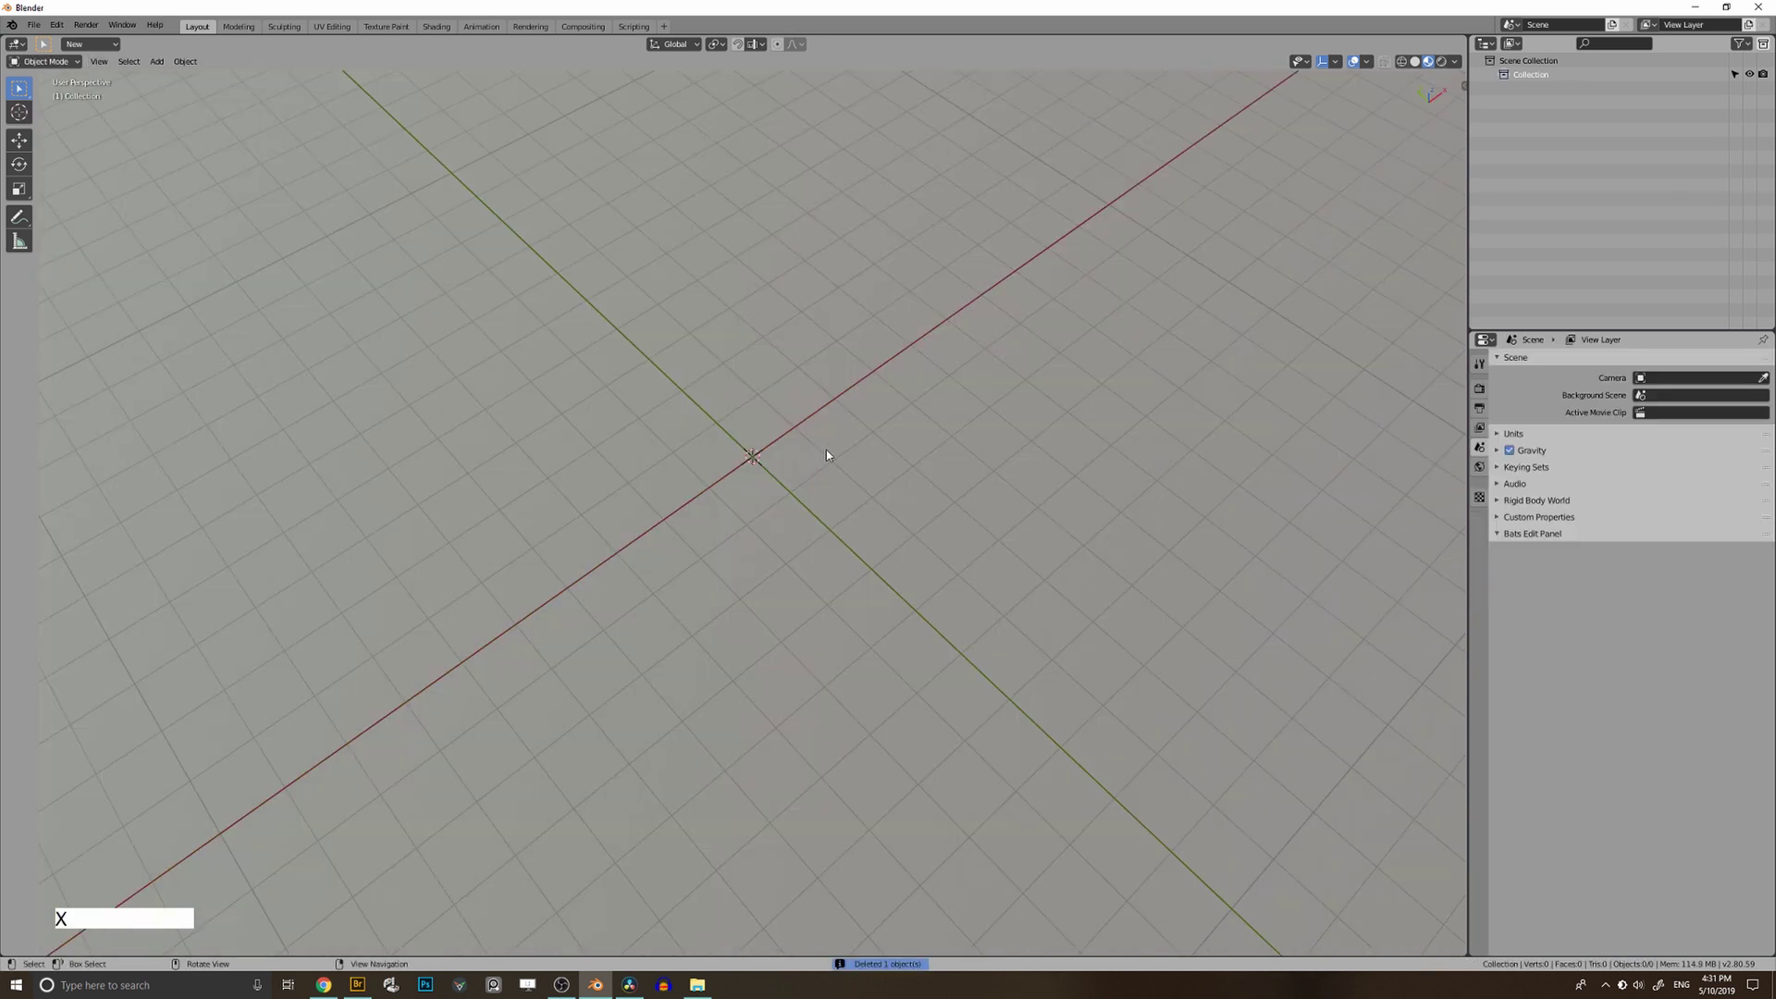
Add a circle at the origin and sweep its outline around one side with the Angle Tool in Curve Mode.
middle_click_drag(826, 454, 759, 492, "alt")
key("shift+a")
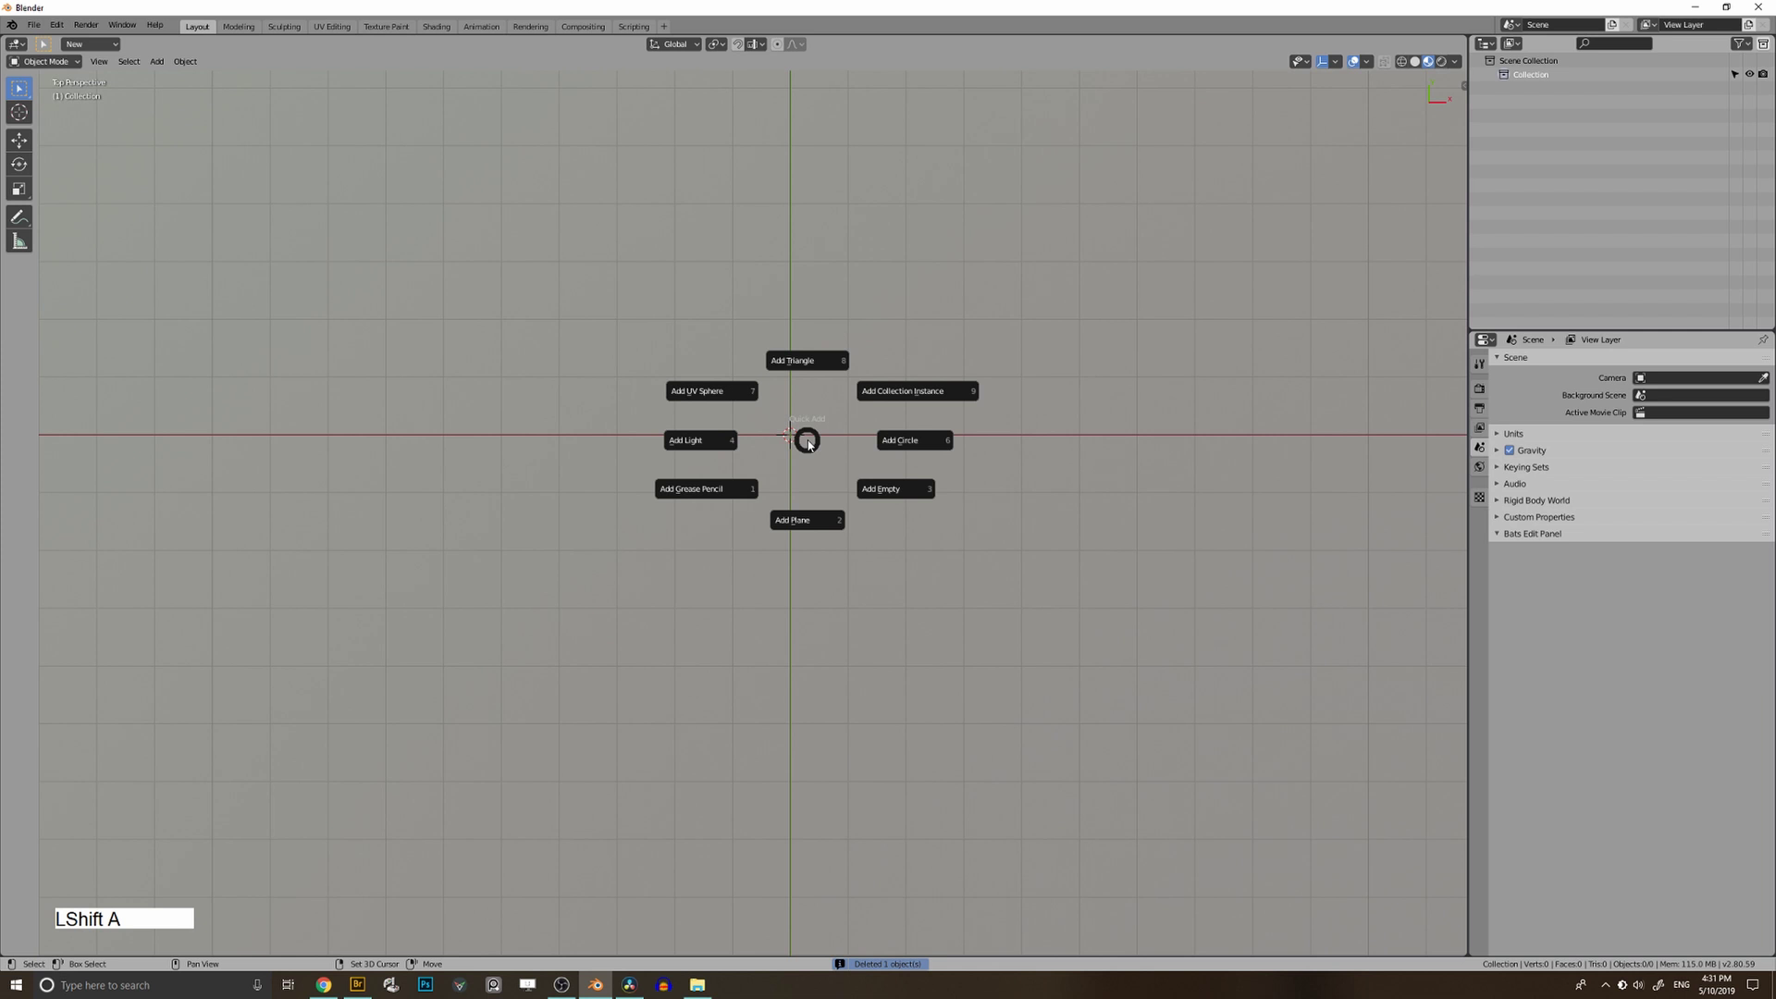
left_click(902, 448)
middle_click_drag(882, 405, 858, 373)
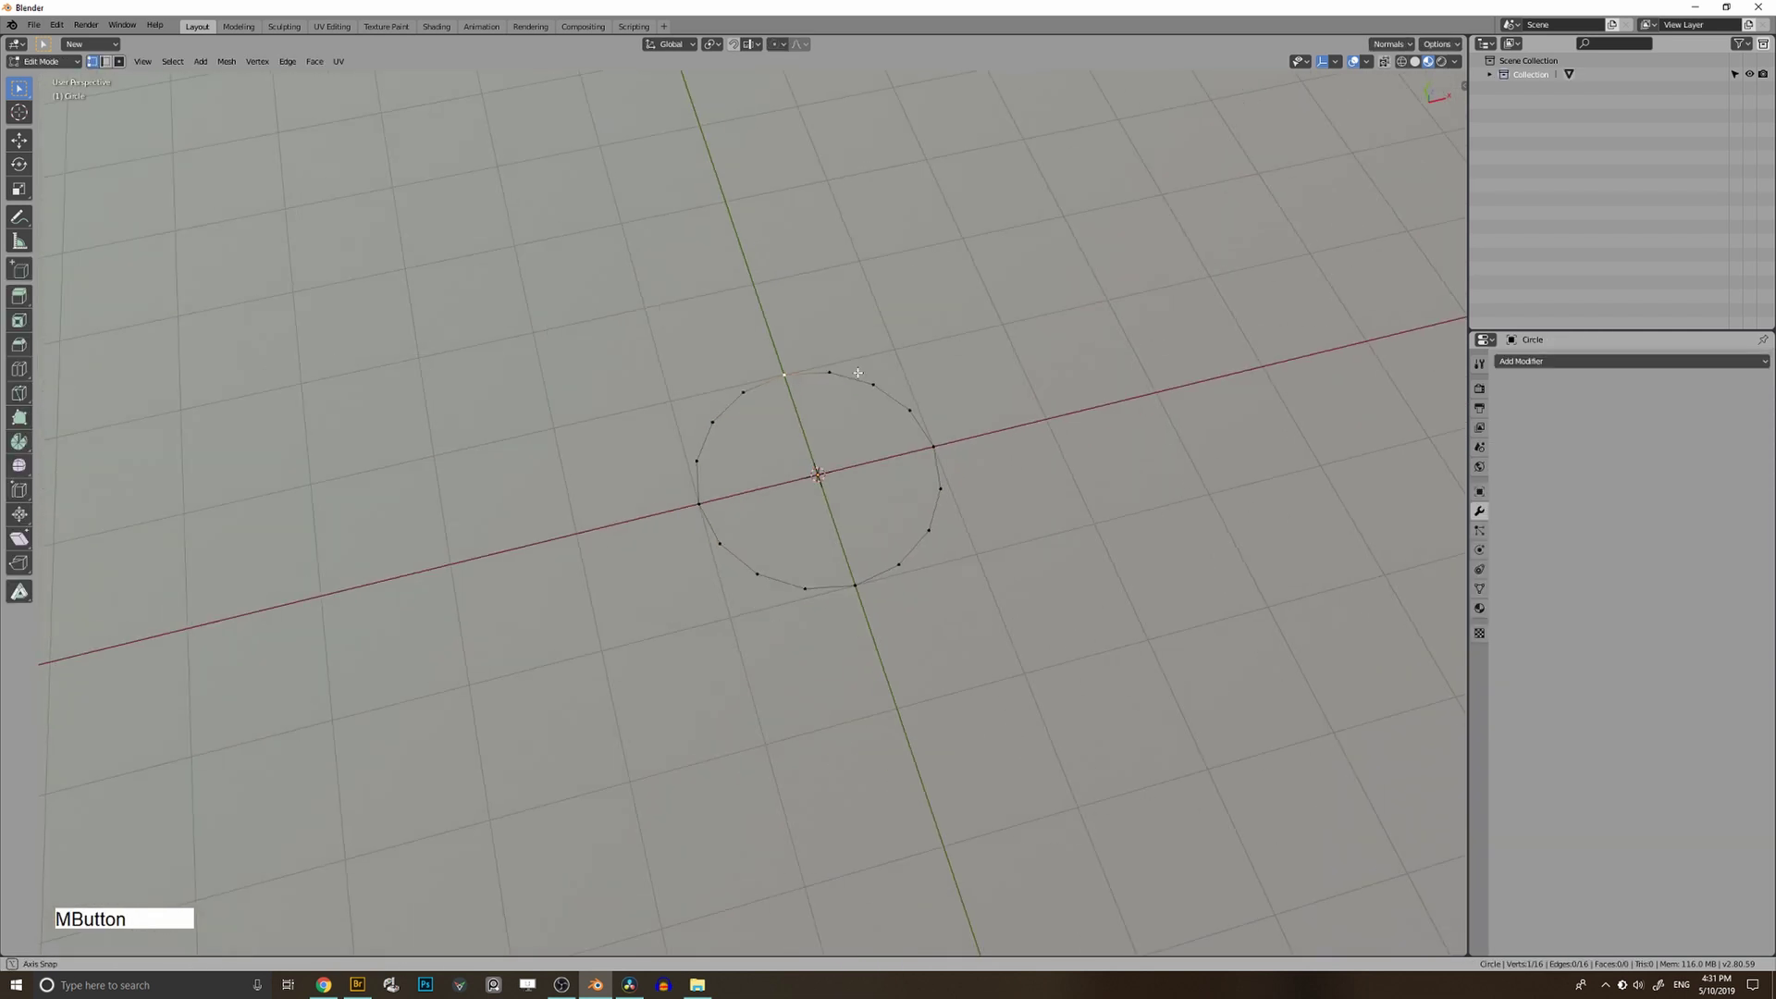
middle_click_drag(846, 566, 844, 582)
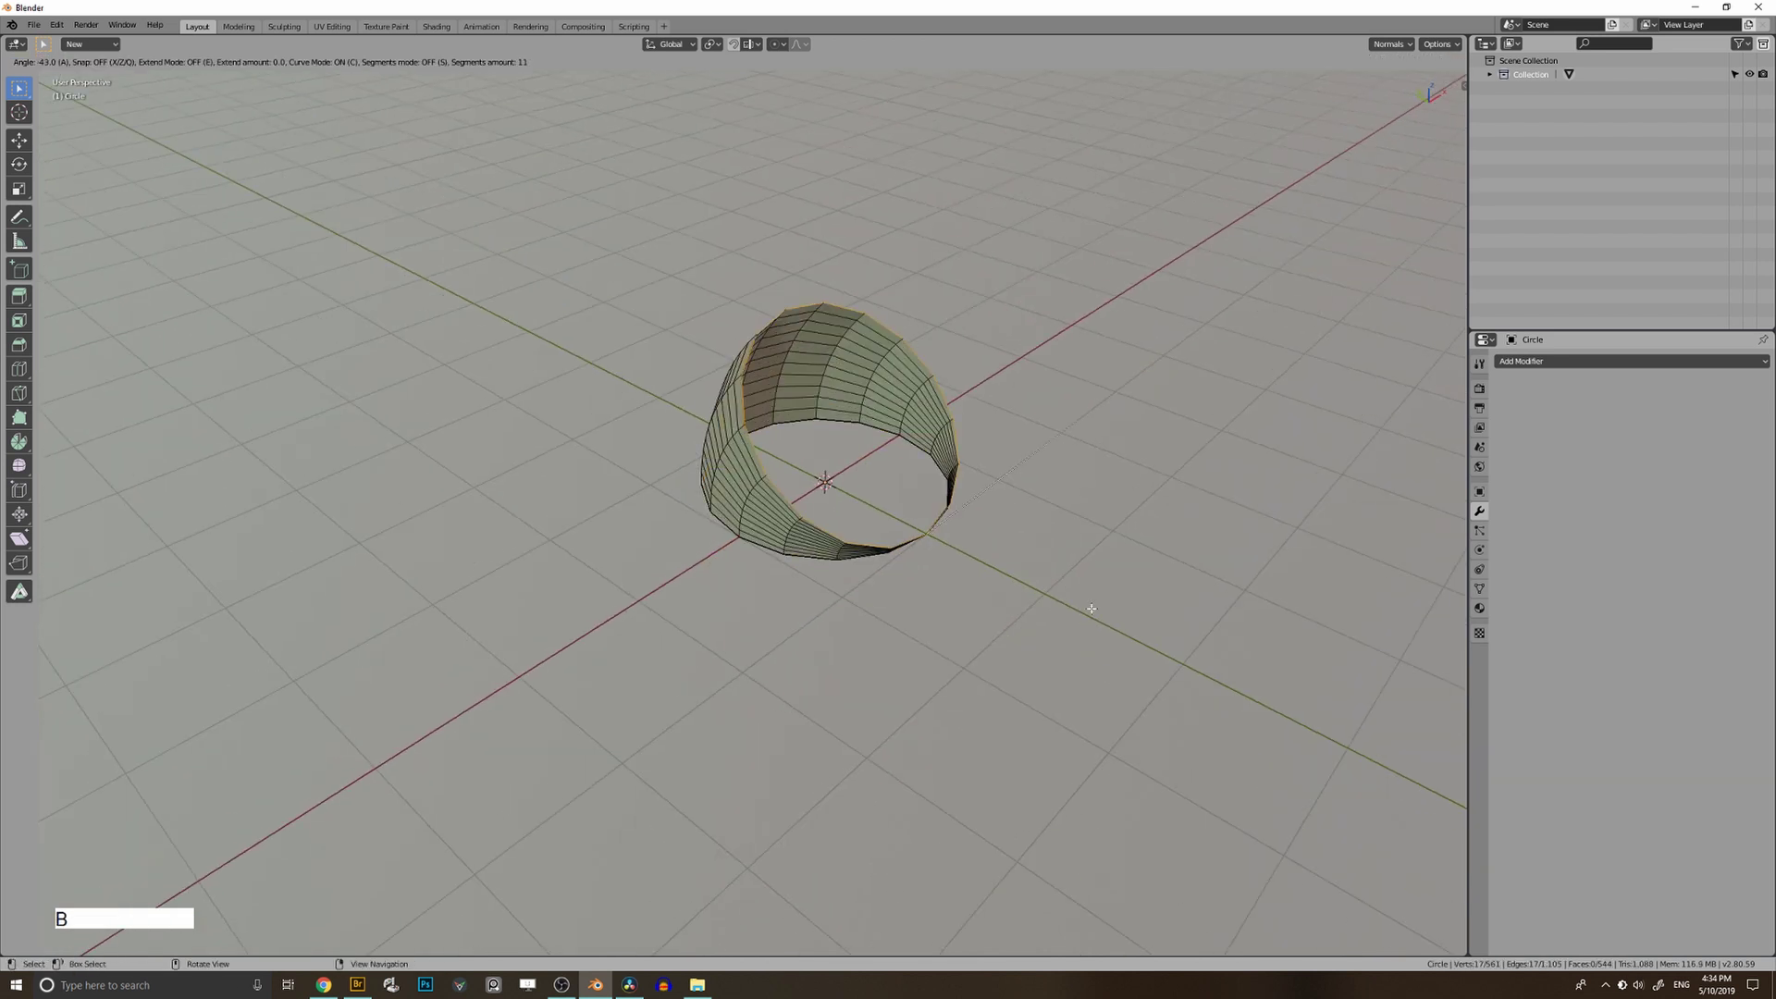
left_click_drag(1073, 591, 1098, 607)
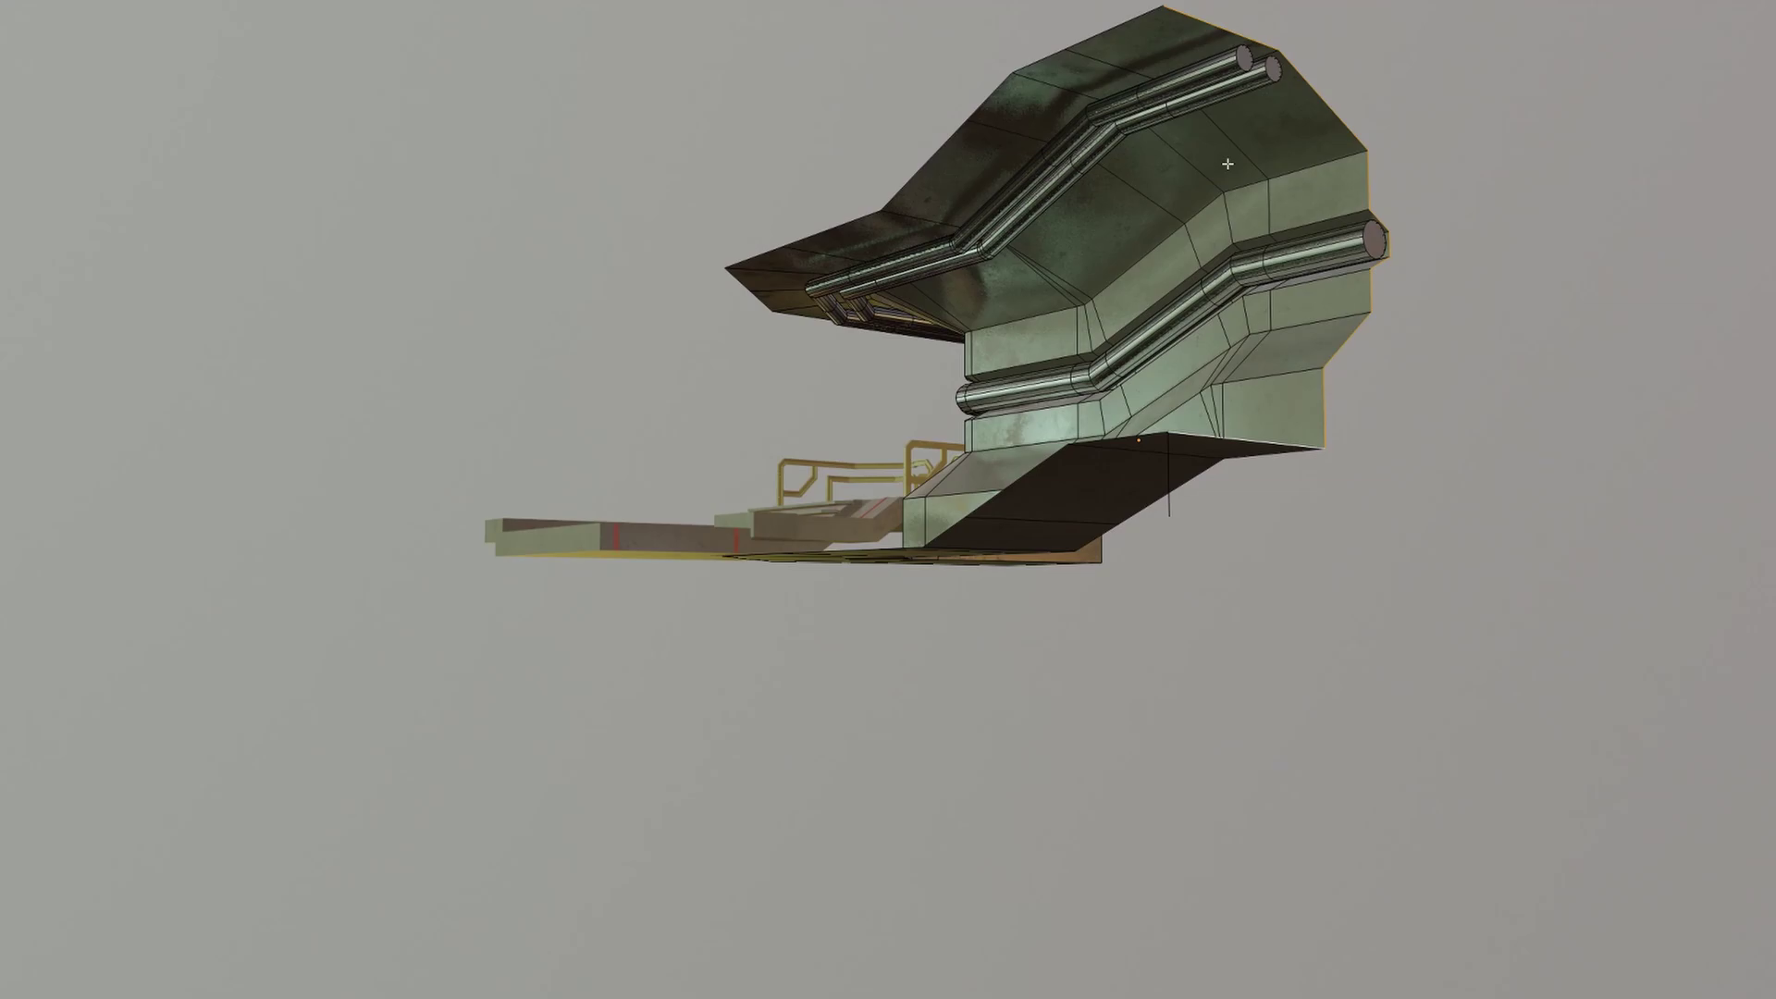
left_click(1271, 69, "shift")
middle_click_drag(1271, 69, 1313, 111)
left_click(1374, 235, "shift")
middle_click_drag(1374, 235, 1157, 523)
key("e")
left_click(1272, 567)
key("e")
left_click(1328, 503)
key("3")
middle_click_drag(1328, 503, 1221, 487)
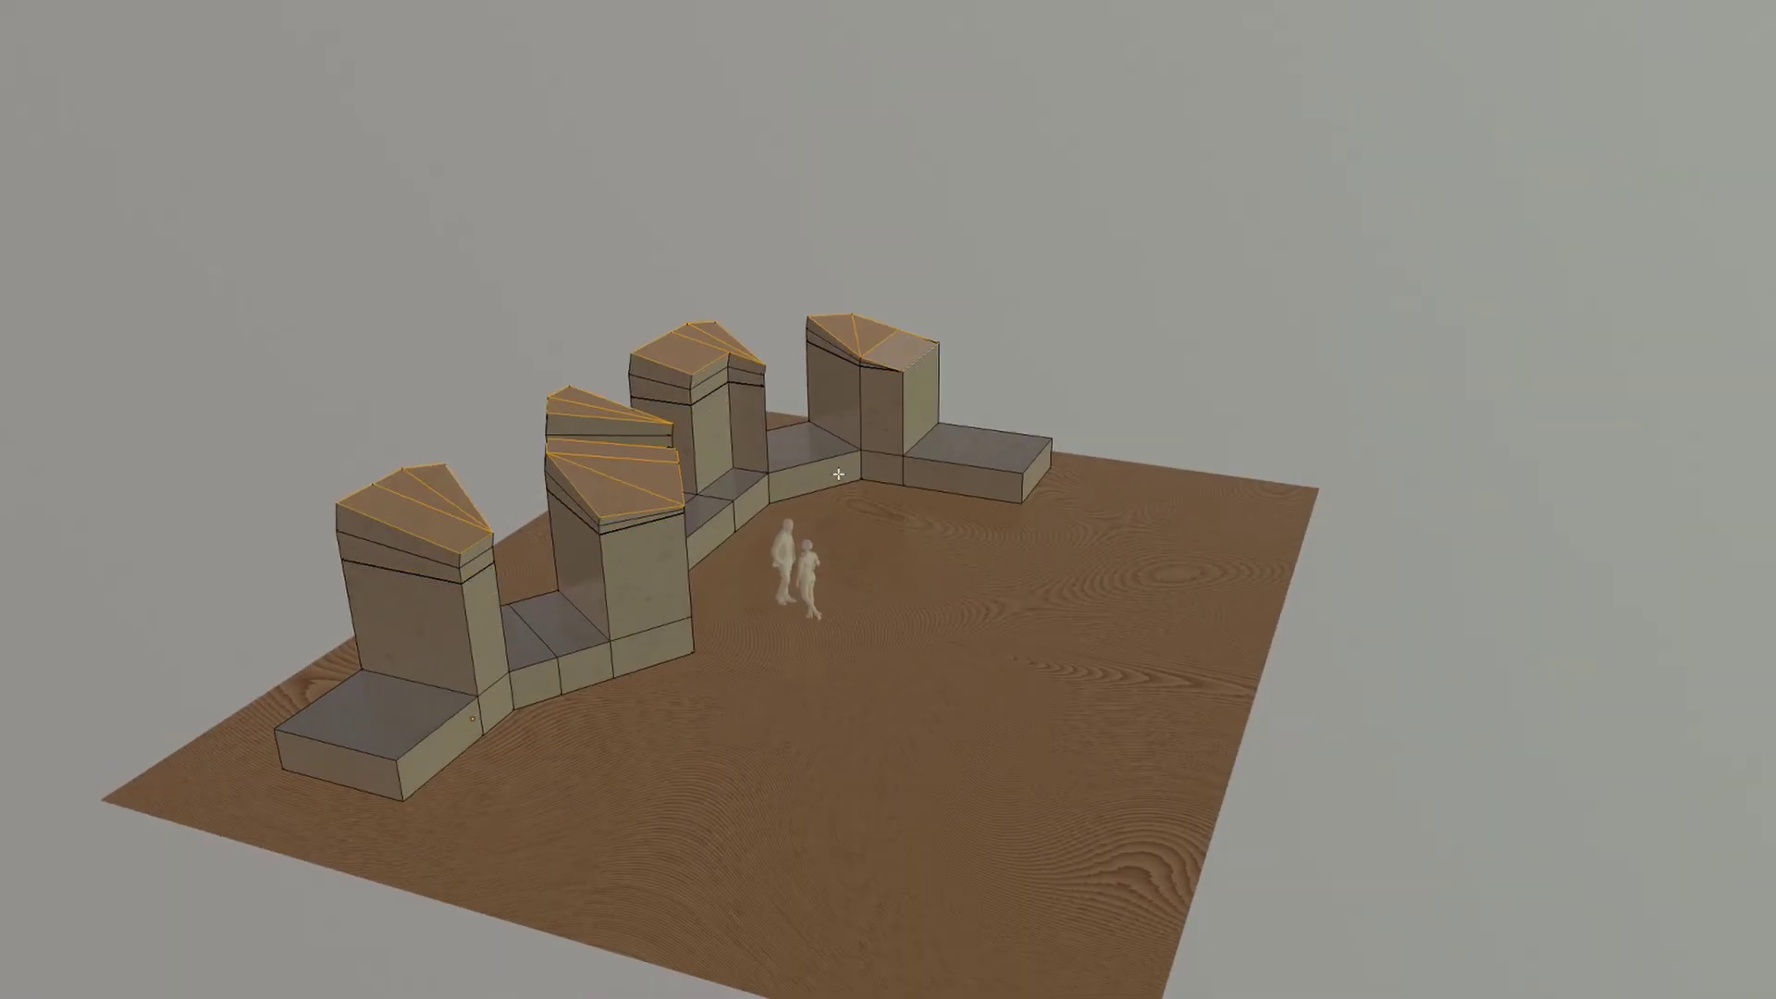